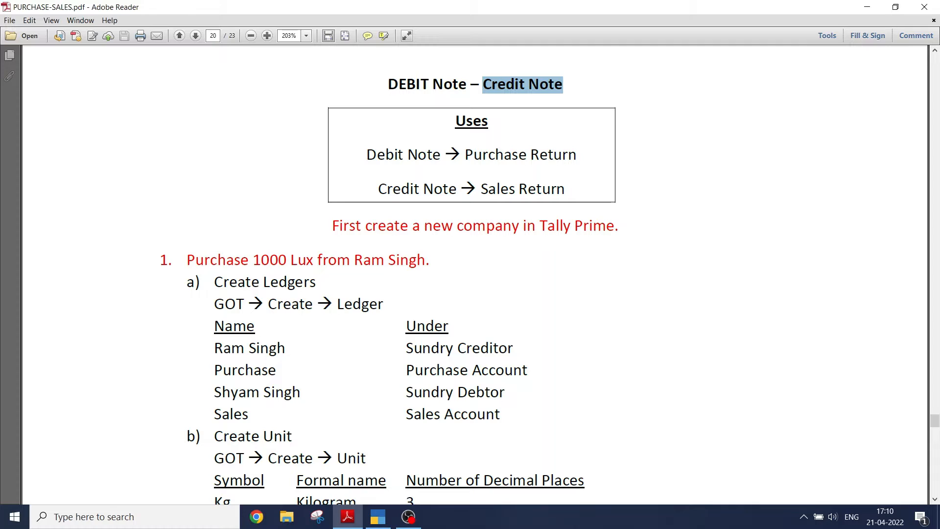
# - Examine the listed uses of debit notes and credit notes in the PDF lesson
pyautogui.click(524, 84)
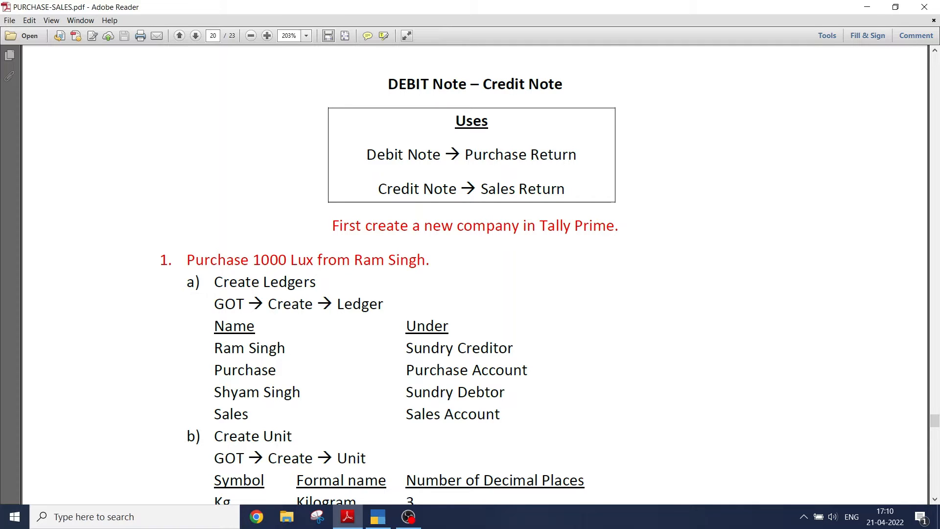
pyautogui.moveTo(366, 155); pyautogui.dragTo(577, 155)
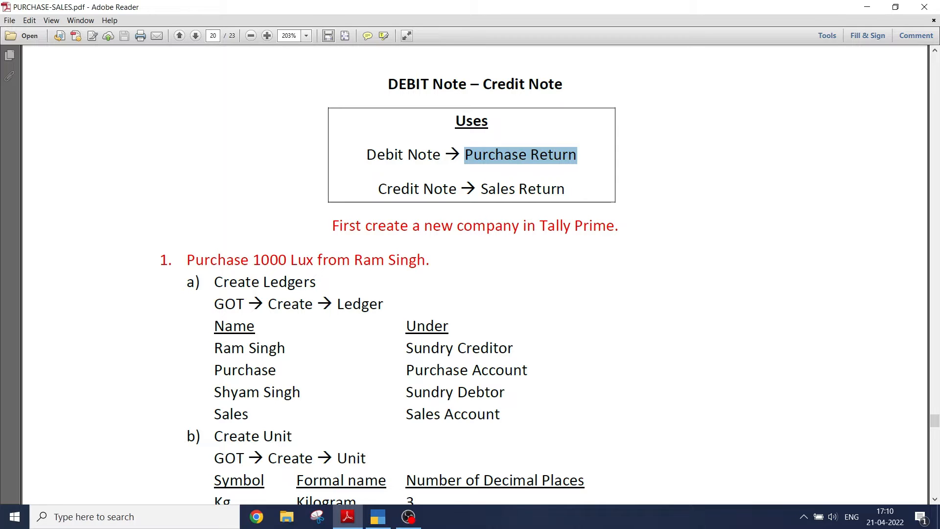
pyautogui.click(576, 156)
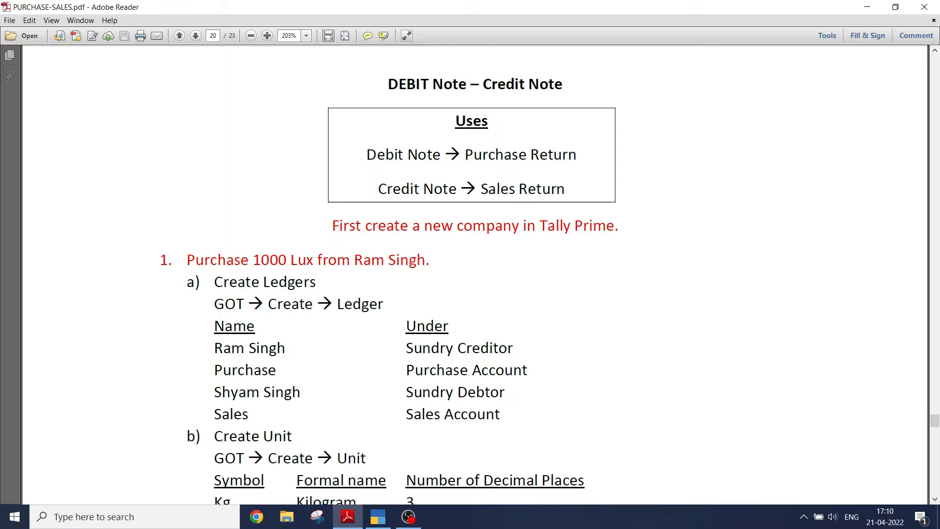
pyautogui.keyDown('shift'); pyautogui.click(464, 154); pyautogui.keyUp('shift')
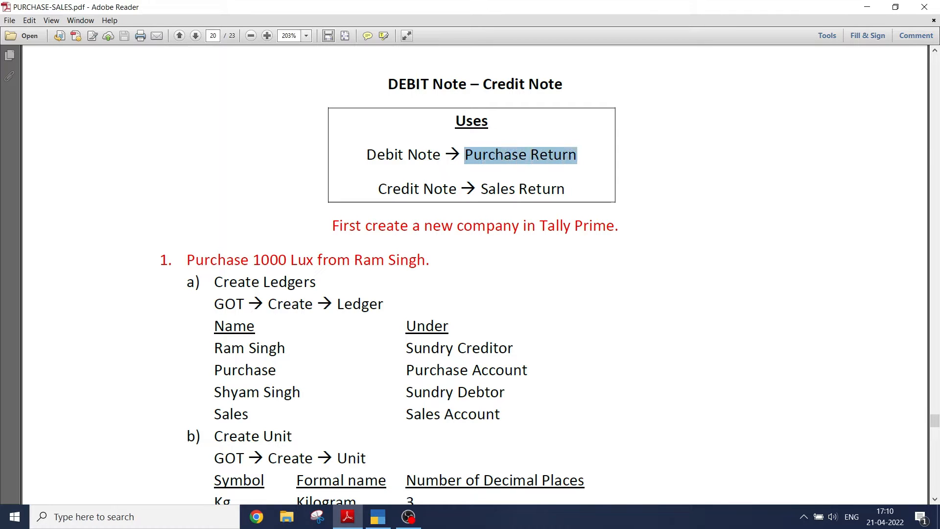
pyautogui.click(440, 156)
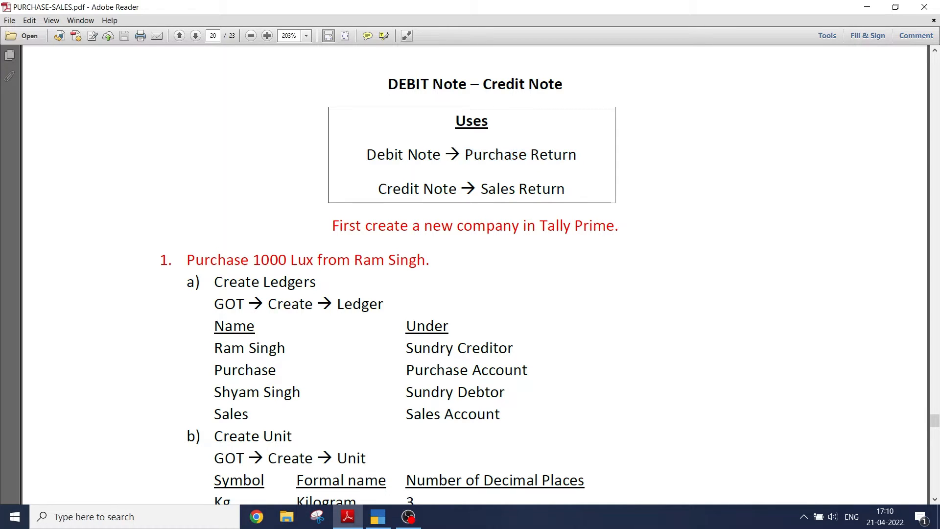
pyautogui.keyDown('shift'); pyautogui.click(367, 156); pyautogui.keyUp('shift')
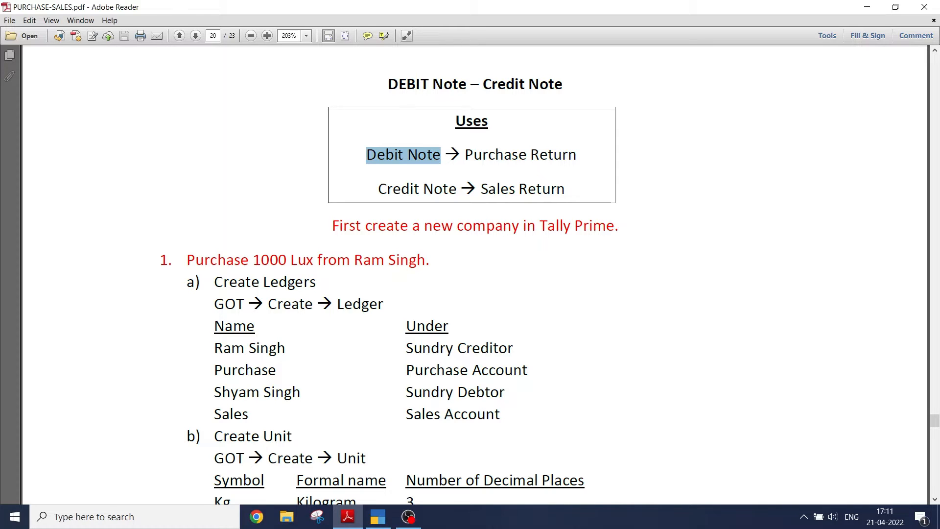
pyautogui.moveTo(480, 189); pyautogui.dragTo(565, 189)
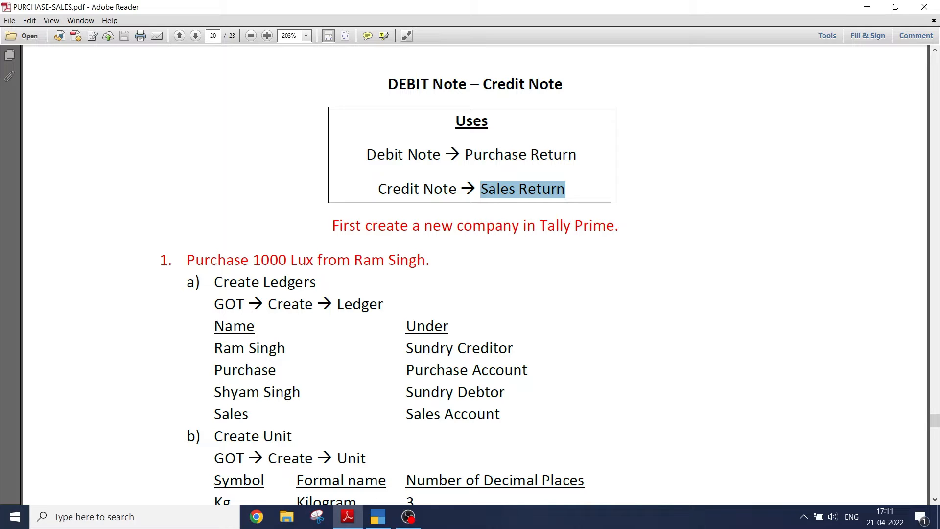
# - Switch to TallyPrime and open the creation form for a new company
pyautogui.hotkey('alt', 'Tab')
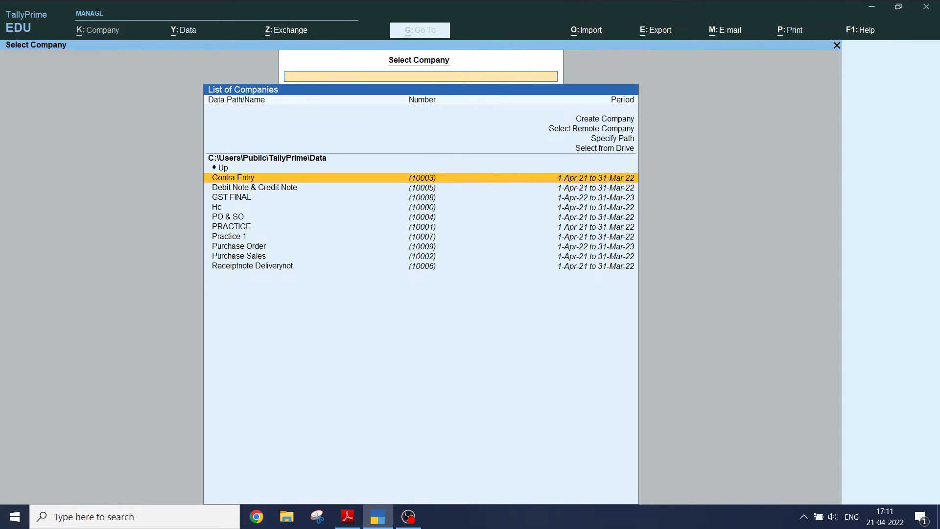
pyautogui.press('ctrl')
pyautogui.press('ctrl')
pyautogui.press('ctrl')
pyautogui.press('Up')
pyautogui.press('Up')
pyautogui.press('Up')
pyautogui.press('Up')
pyautogui.press('Up')
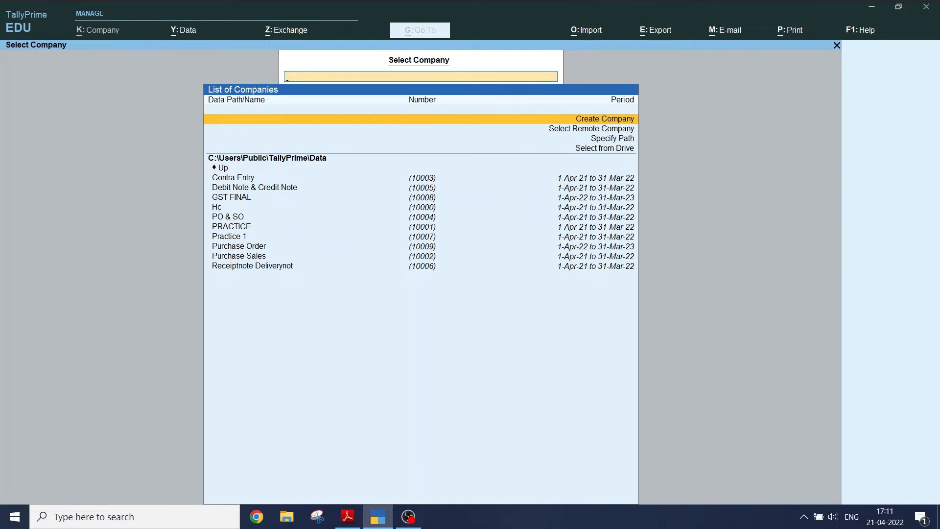
pyautogui.press('Return')
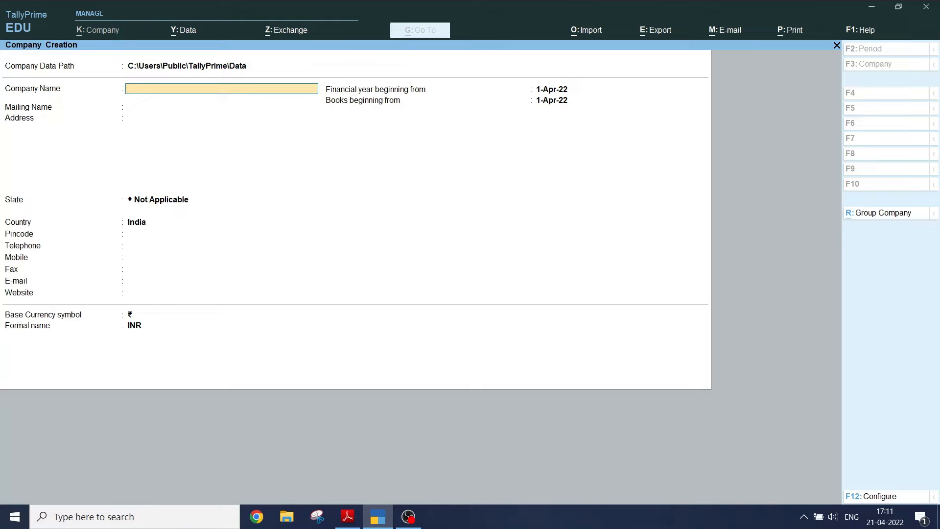
# - Name the new company Practice Debit
pyautogui.write('[Ra')
pyautogui.press('BackSpace')
pyautogui.press('BackSpace')
pyautogui.press('BackSpace')
pyautogui.write('[Ra')
pyautogui.press('BackSpace')
pyautogui.write('Practice Deb')
pyautogui.press('Return')
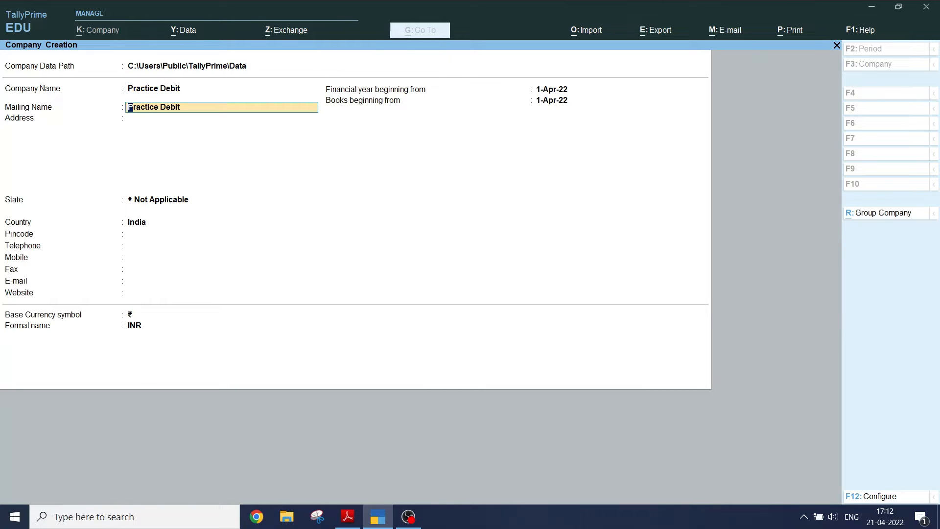
# - Keep the mailing name, leave the address blank, set the state to Rajasthan and save the company
pyautogui.press('Return')
pyautogui.press('Return')
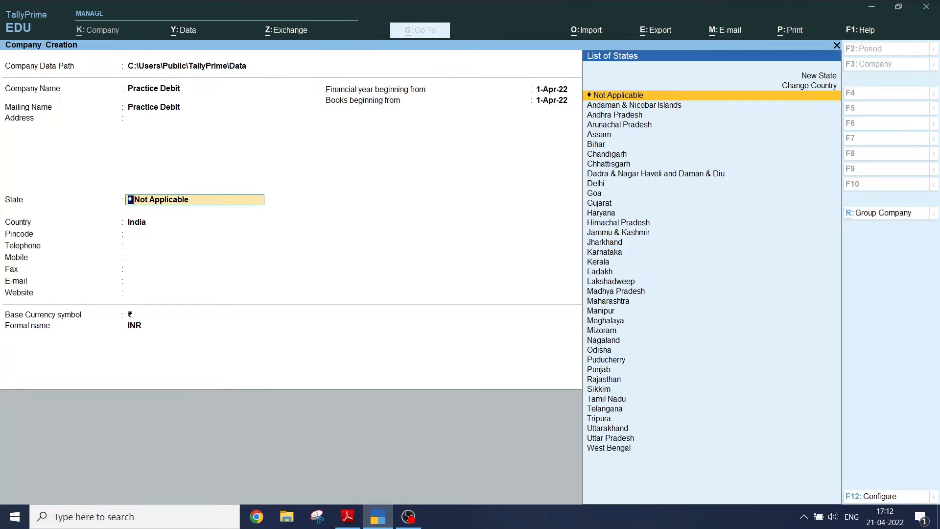
pyautogui.write('R')
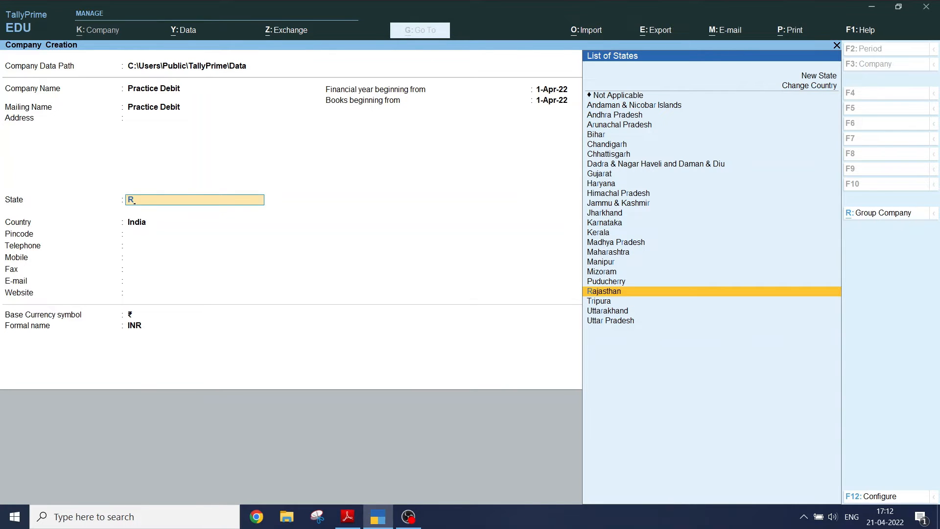
pyautogui.press('Return')
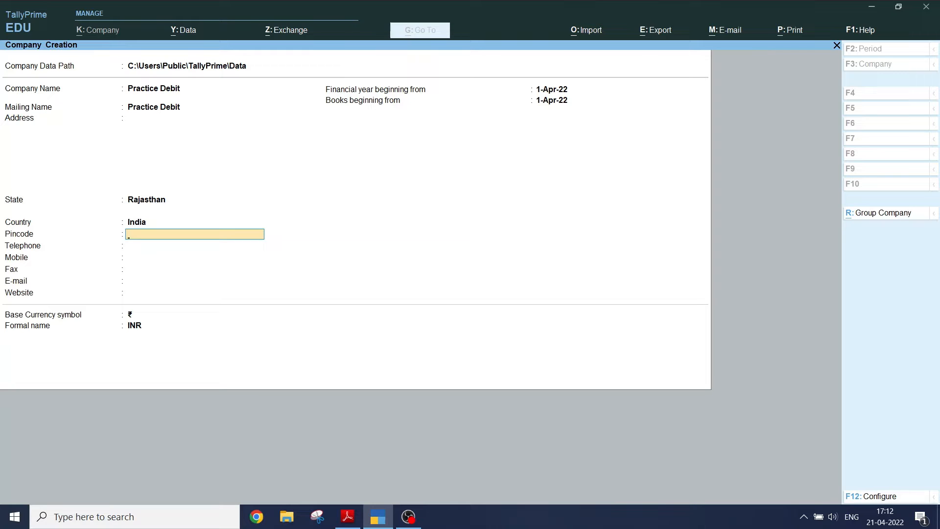
pyautogui.press('ctrl')
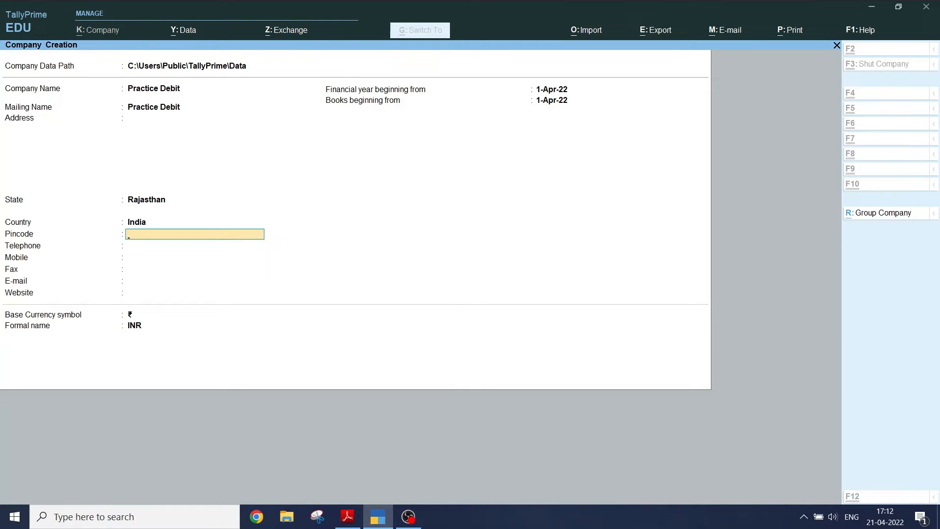
pyautogui.hotkey('ctrl', 'a')
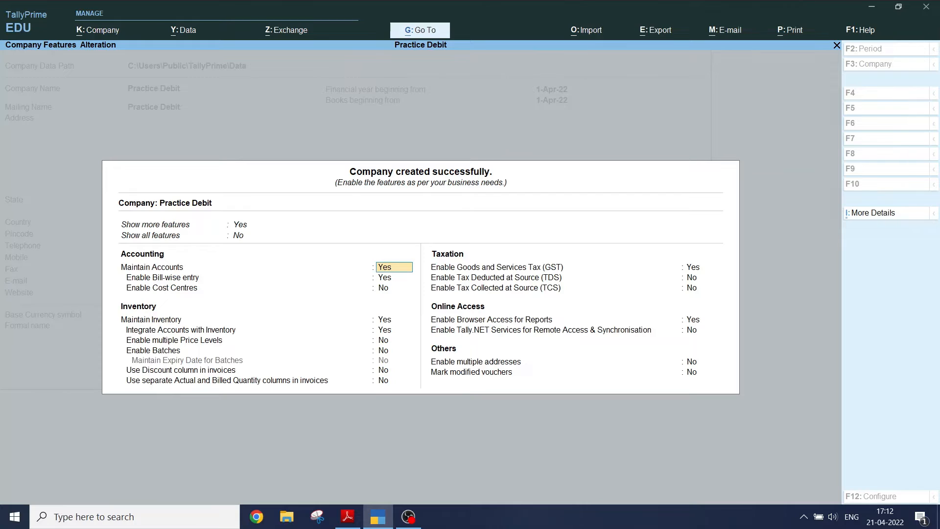
# - Accept the new company's features with their default settings
pyautogui.press('ctrl')
pyautogui.press('ctrl')
pyautogui.press('ctrl')
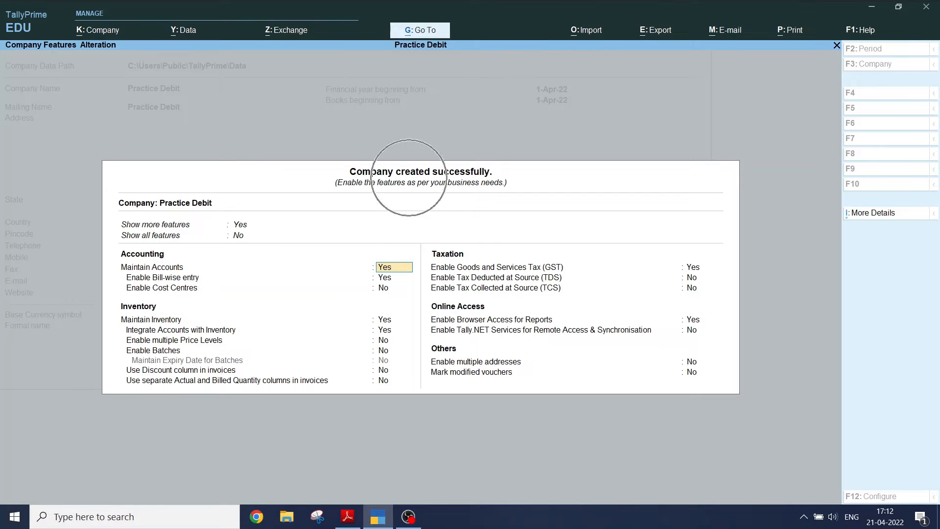
pyautogui.press('ctrl')
pyautogui.press('ctrl')
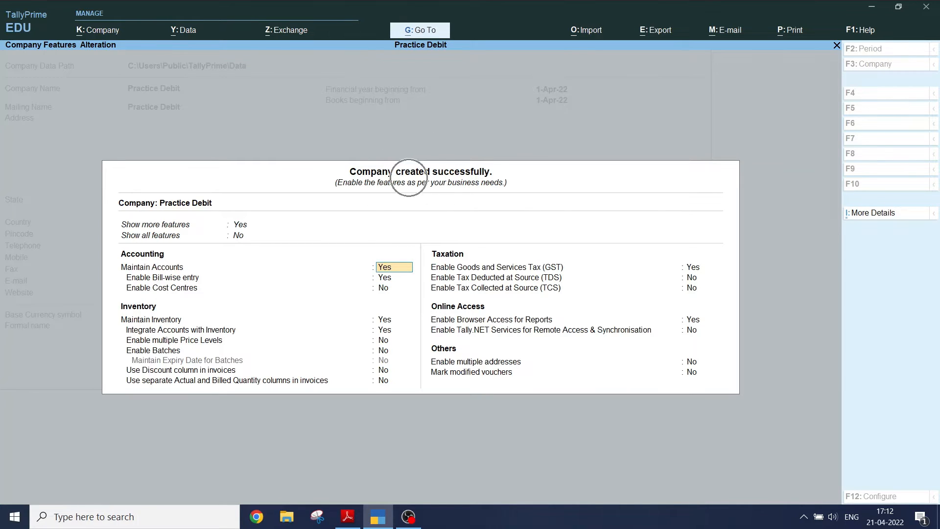
pyautogui.press('ctrl')
pyautogui.press('ctrl')
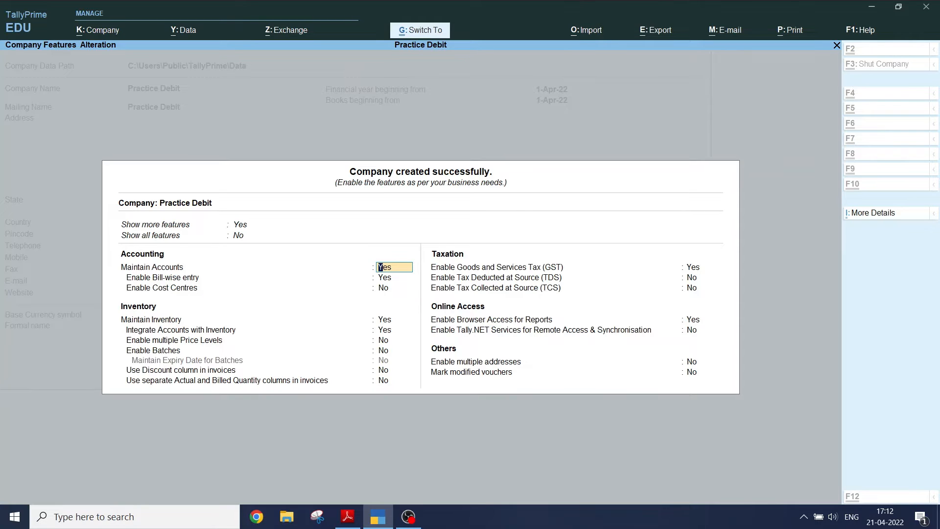
pyautogui.hotkey('ctrl', 'a')
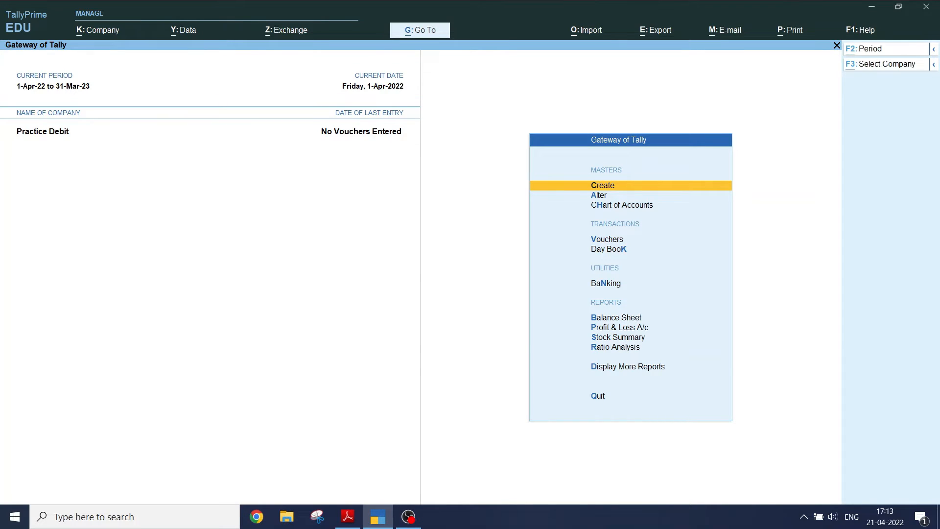
# - Switch to Adobe Reader and examine the first purchase exercise and its instructions for creating ledgers
pyautogui.hotkey('alt', 'Tab')
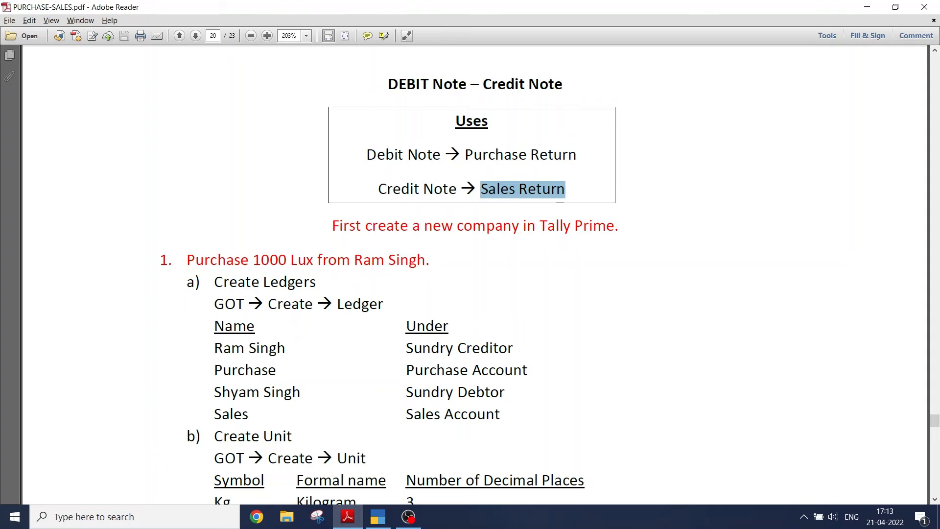
pyautogui.click(624, 120)
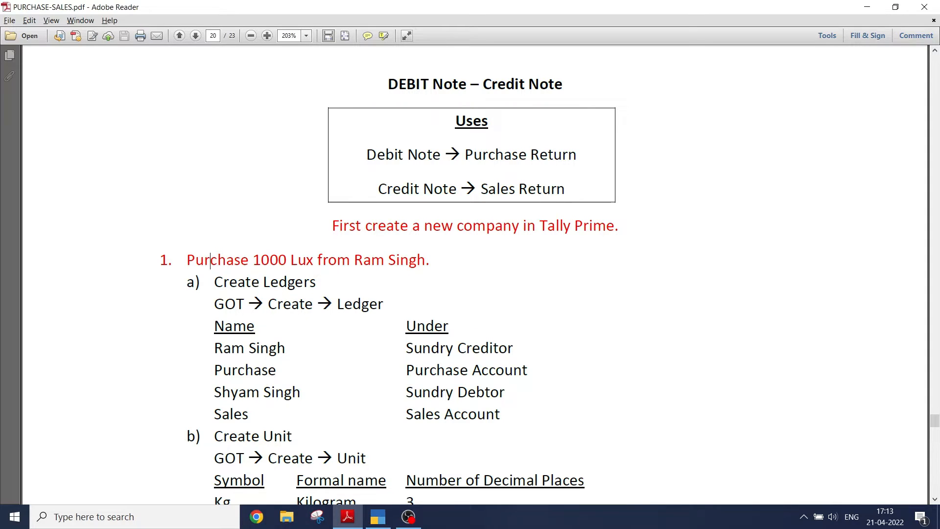
pyautogui.moveTo(187, 260); pyautogui.dragTo(426, 260)
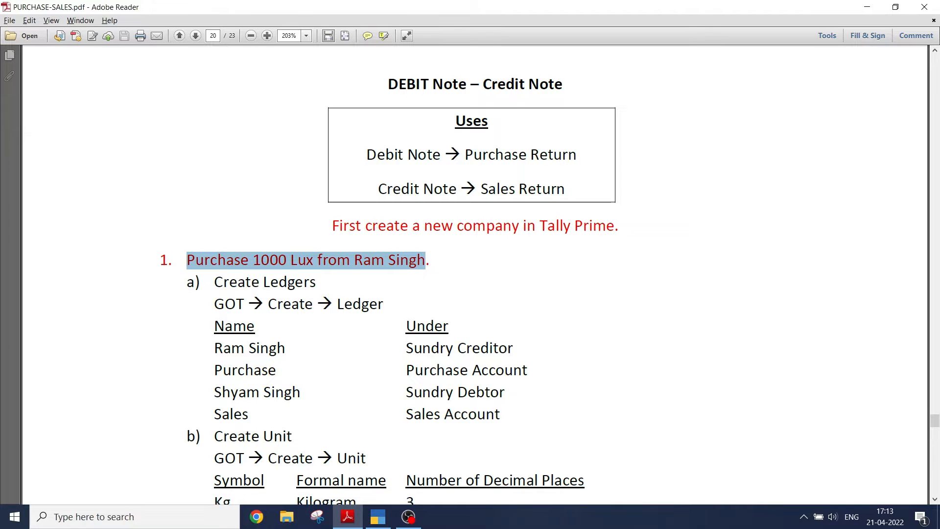
pyautogui.scroll(-2, 469, 279)
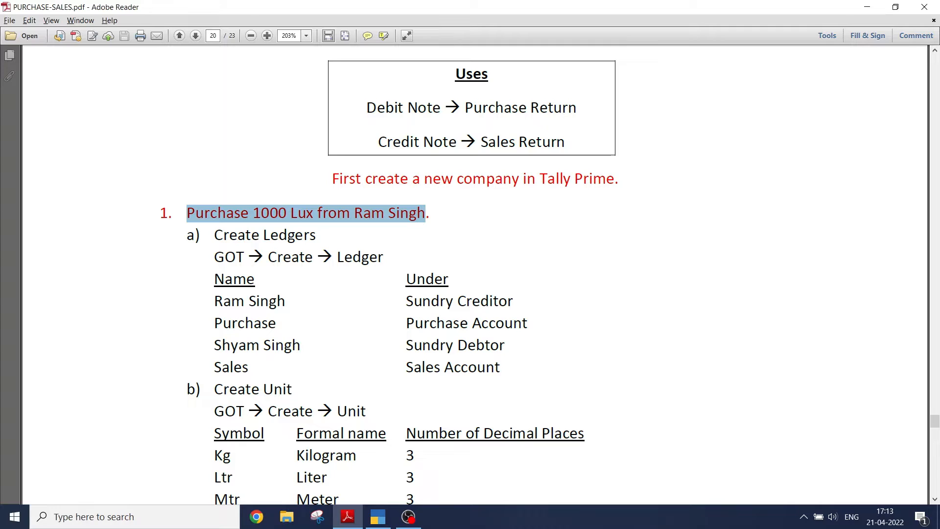
pyautogui.scroll(-1, 469, 279)
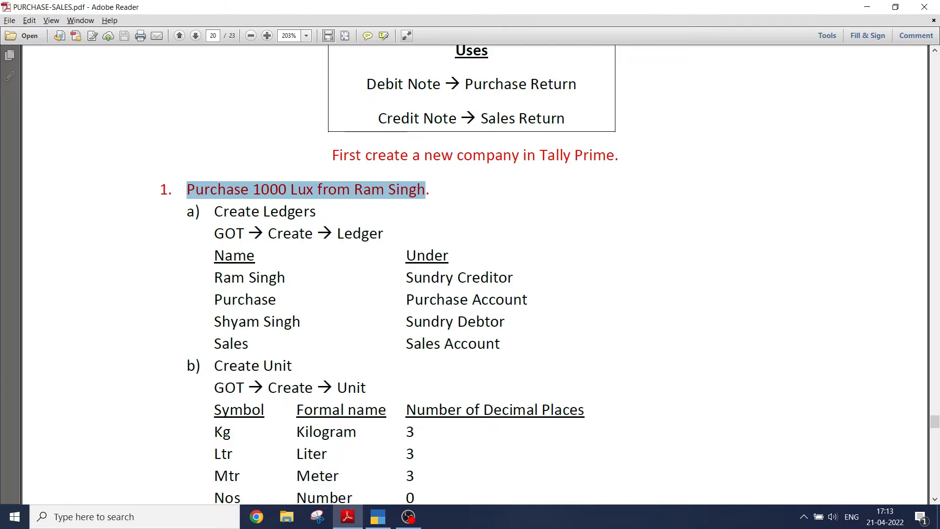
pyautogui.scroll(-2, 470, 279)
pyautogui.press('Escape')
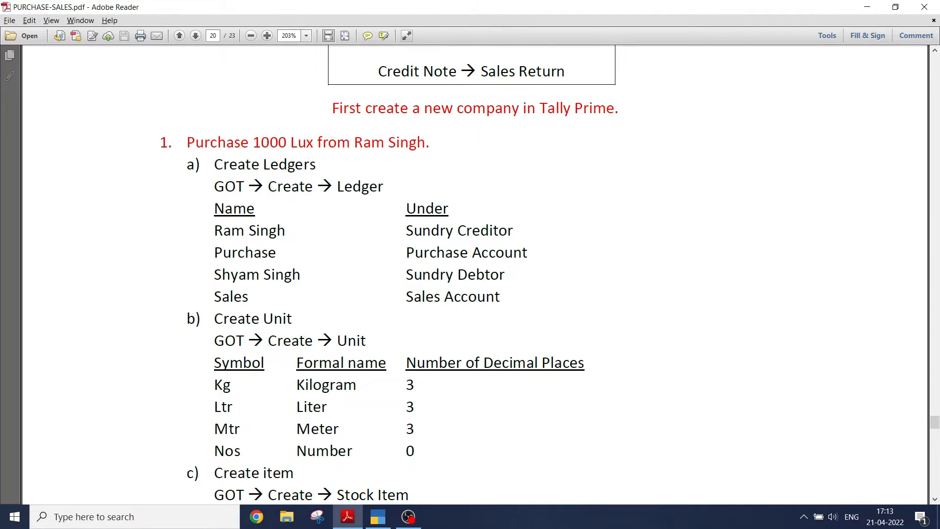
pyautogui.moveTo(214, 165); pyautogui.dragTo(316, 165)
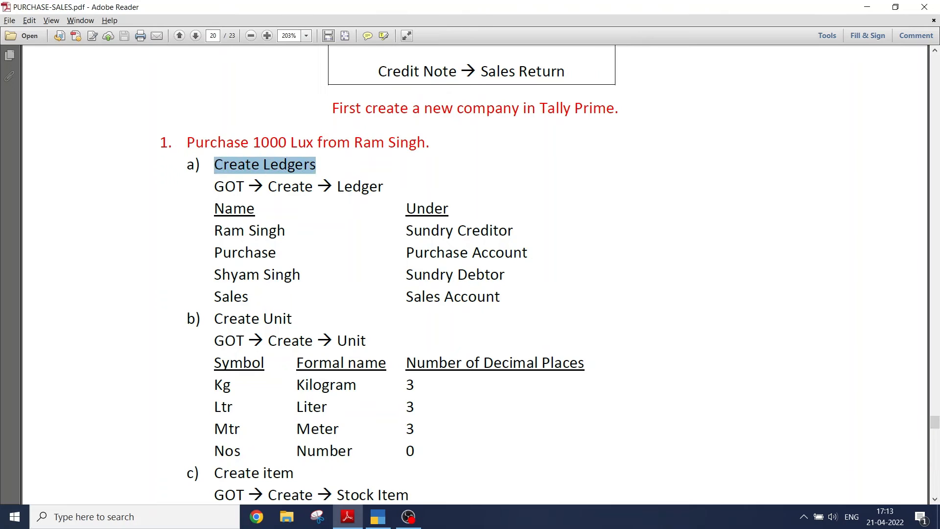
pyautogui.press('Escape')
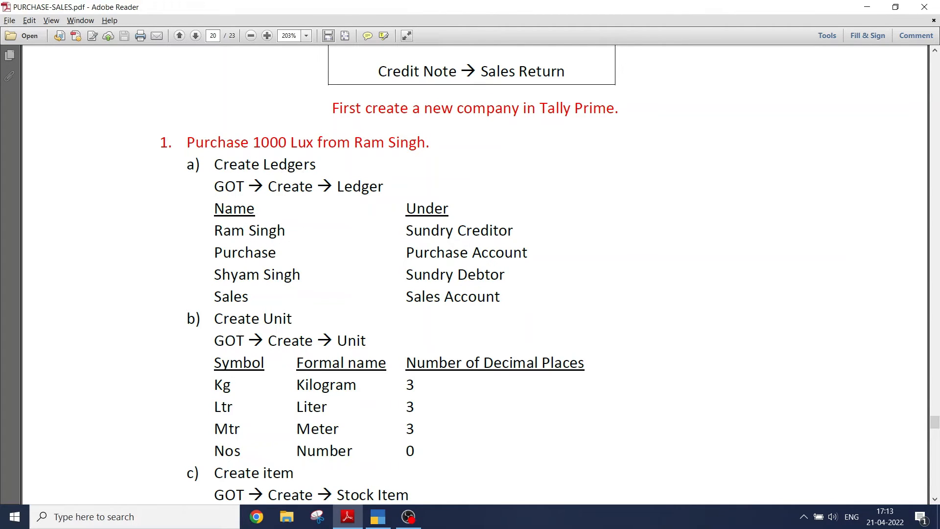
pyautogui.press('ctrl')
pyautogui.moveTo(214, 187); pyautogui.dragTo(384, 187)
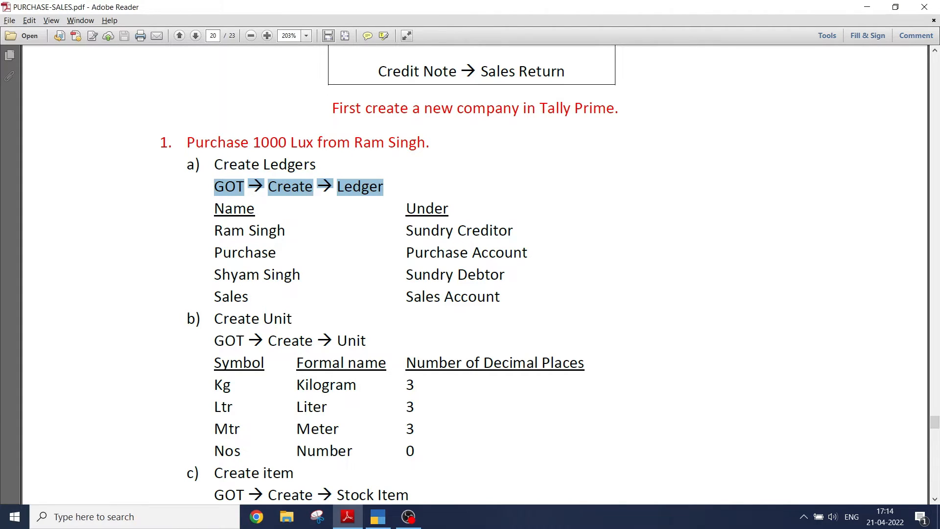
pyautogui.click(384, 187)
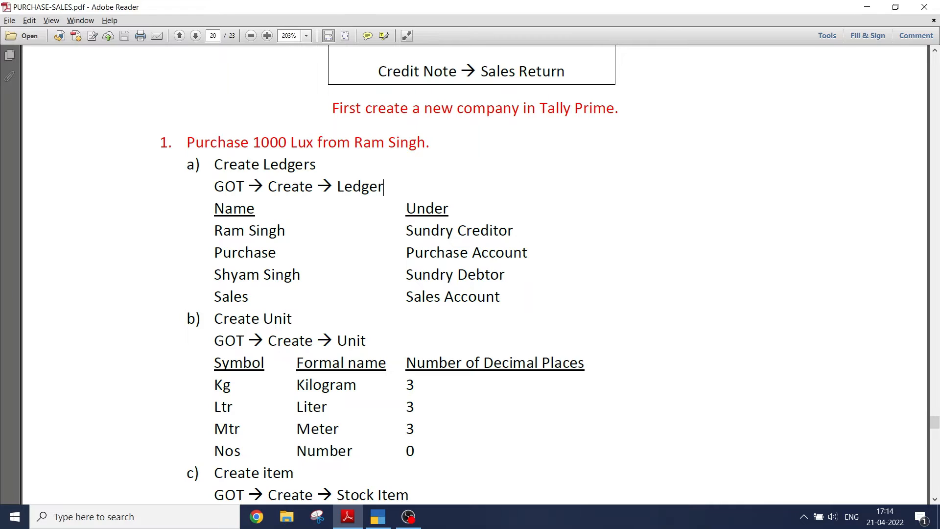
pyautogui.click(214, 187)
# - Switch back to TallyPrime and open the creation form for a new ledger in Practice Debit
pyautogui.hotkey('alt', 'Tab')
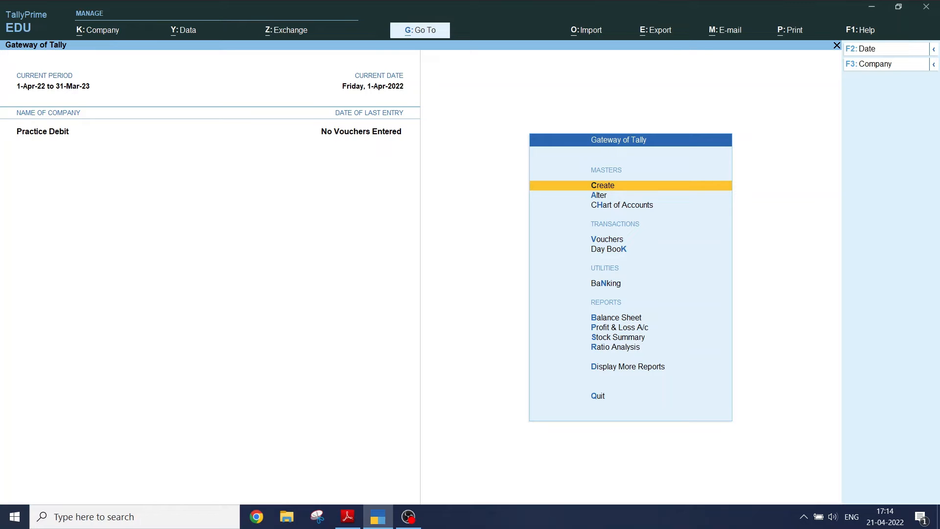
pyautogui.press('ctrl')
pyautogui.press('ctrl')
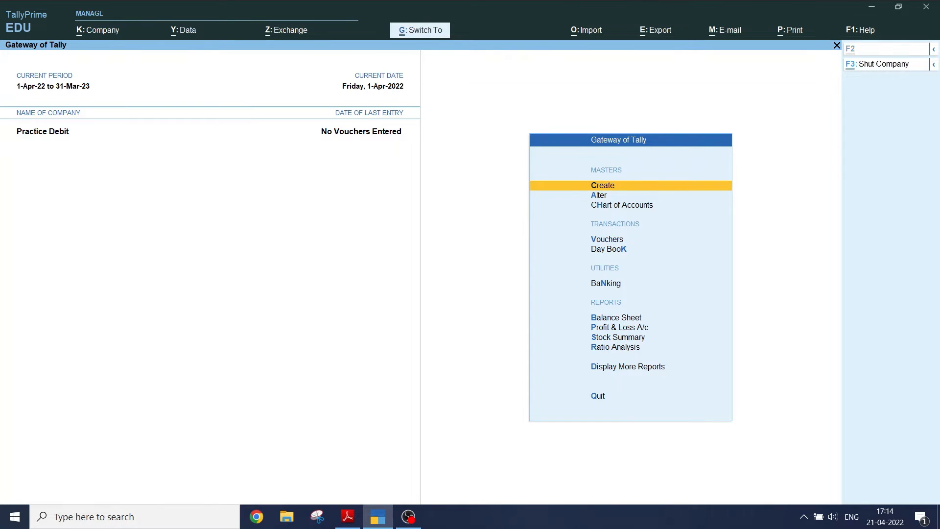
pyautogui.press('Return')
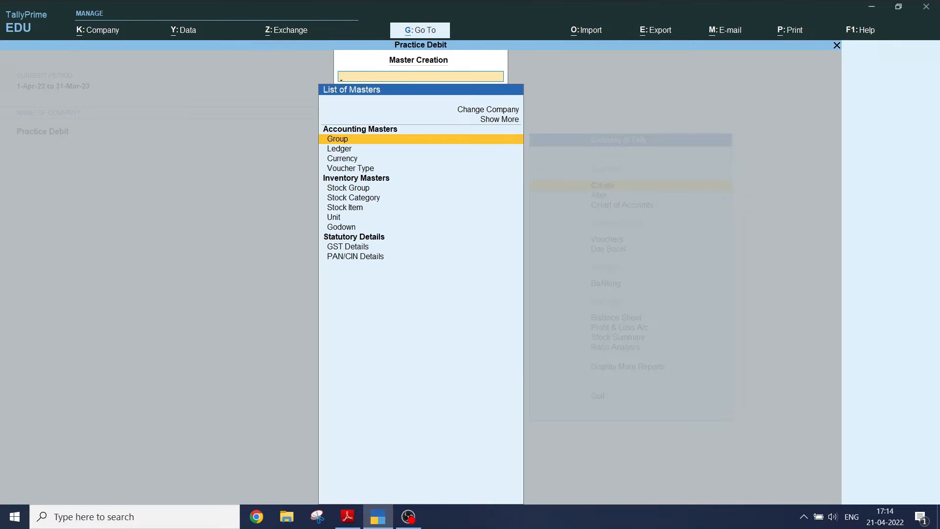
pyautogui.press('ctrl')
pyautogui.press('Down')
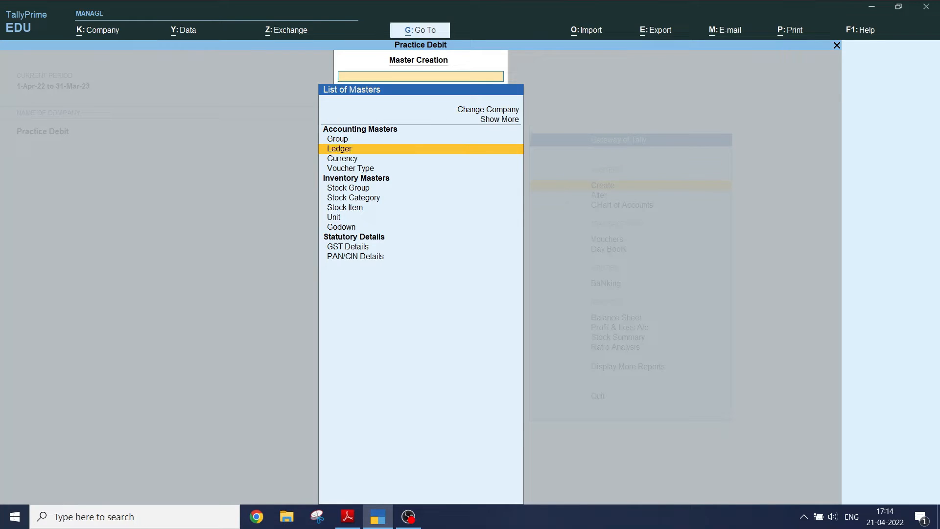
pyautogui.press('Return')
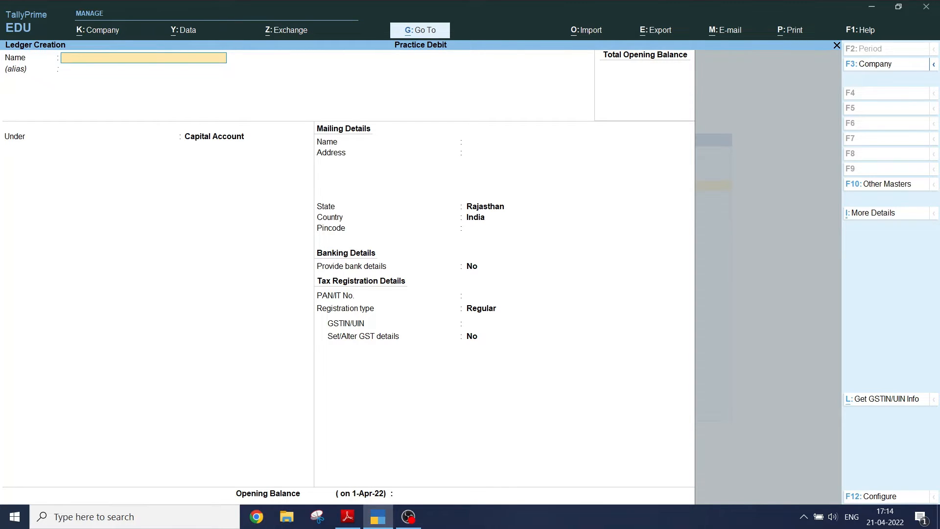
# - Name the new ledger after the supplier in the first purchase exercise and leave the alias blank
pyautogui.write('Ram Singh')
pyautogui.press('Return')
pyautogui.press('Return')
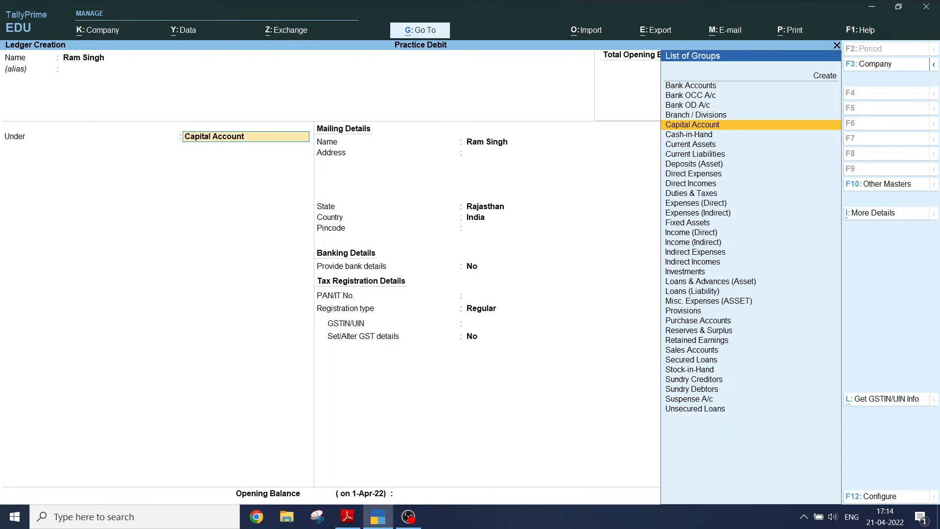
pyautogui.press('Return')
pyautogui.press('Return')
pyautogui.press('Return')
pyautogui.press('Return')
pyautogui.press('Return')
pyautogui.press('Return')
pyautogui.press('Return')
pyautogui.press('Return')
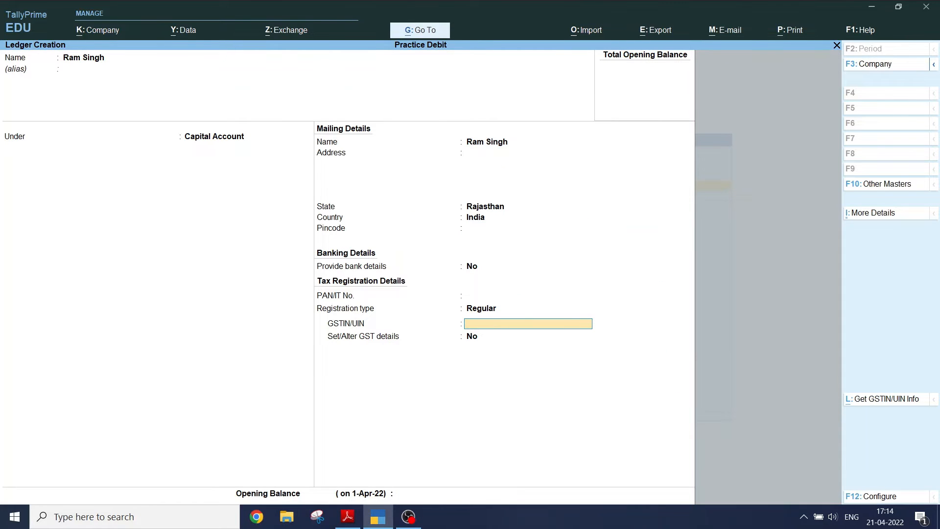
pyautogui.press('Escape')
pyautogui.press('n')
pyautogui.press('BackSpace')
pyautogui.press('BackSpace')
pyautogui.press('BackSpace')
pyautogui.press('BackSpace')
pyautogui.press('BackSpace')
pyautogui.press('BackSpace')
pyautogui.press('BackSpace')
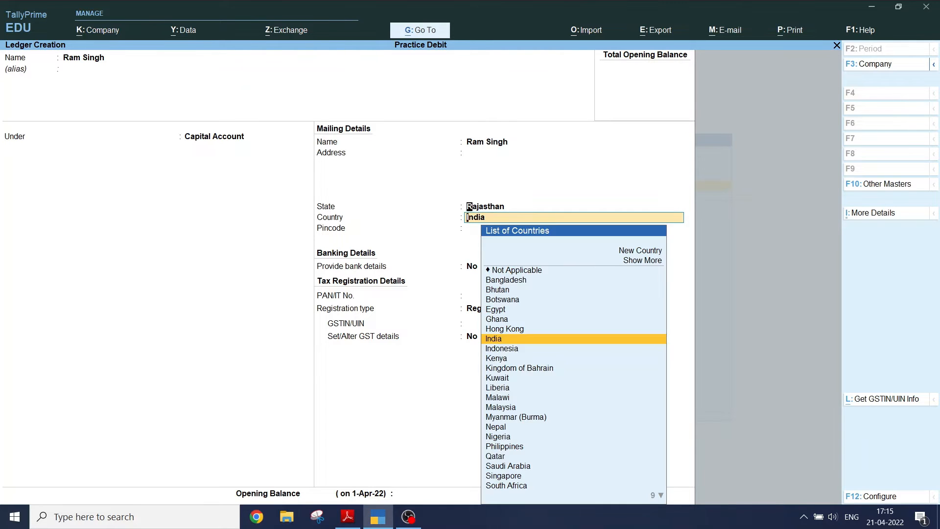
pyautogui.press('BackSpace')
pyautogui.press('BackSpace')
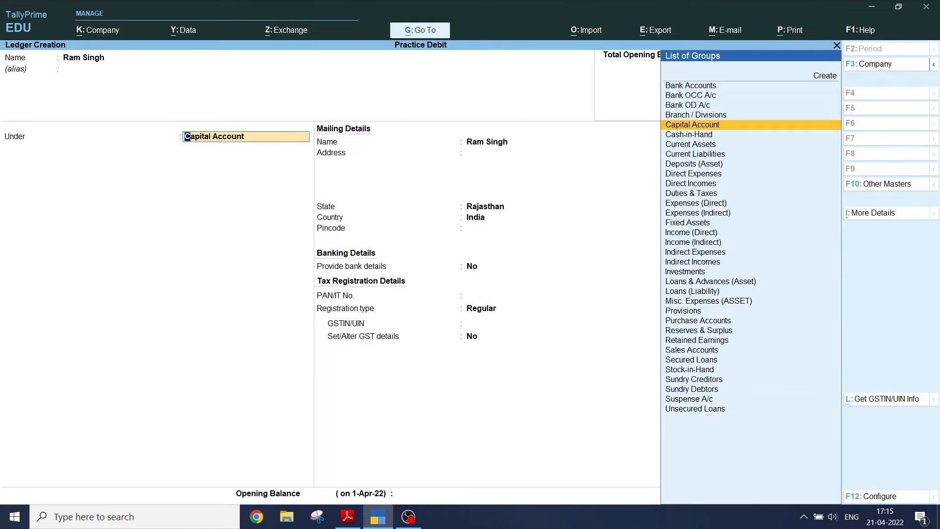
# - Place the supplier's ledger under Sundry Creditors and save it with the remaining defaults
pyautogui.press('ctrl')
pyautogui.press('ctrl')
pyautogui.click(709, 377)
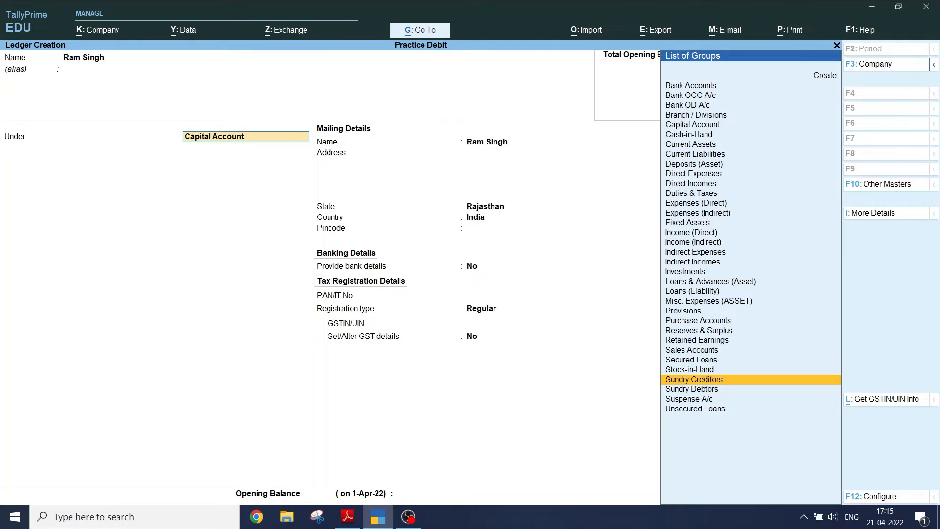
pyautogui.press('Return')
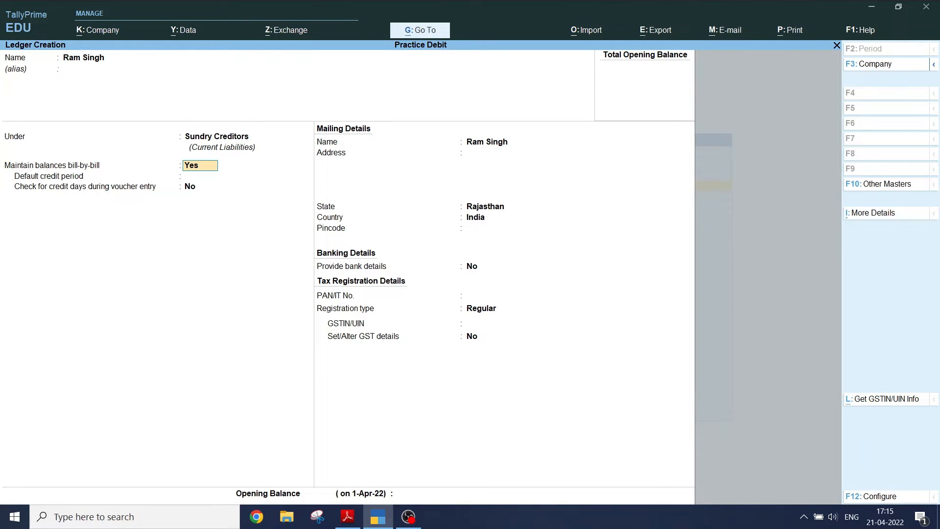
pyautogui.press('ctrl')
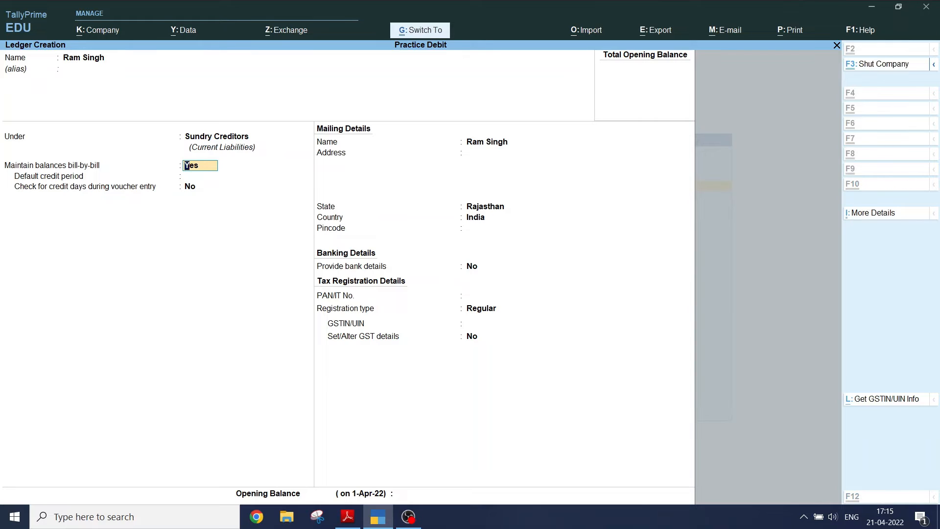
pyautogui.hotkey('ctrl', 'a')
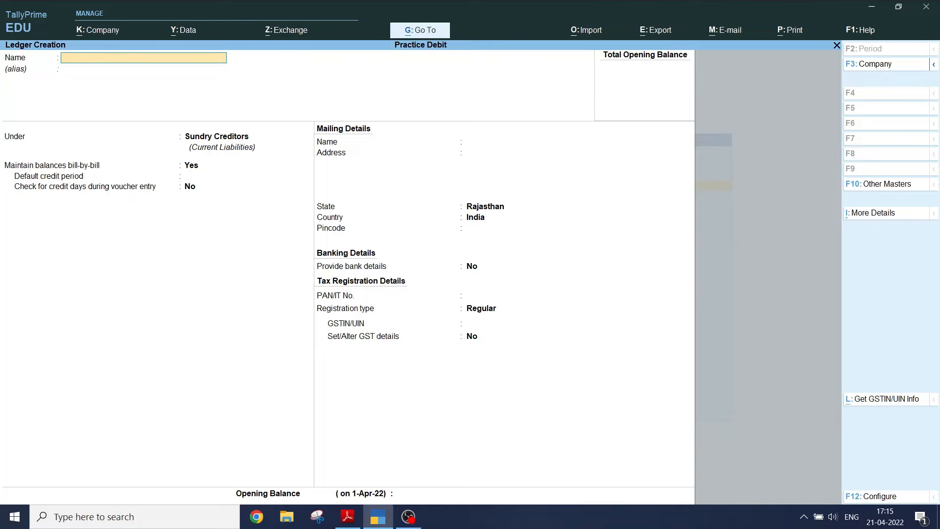
# - Create a ledger named Purchase under Purchase Accounts and save it with the remaining defaults
pyautogui.write('Purchase')
pyautogui.press('Return')
pyautogui.press('Return')
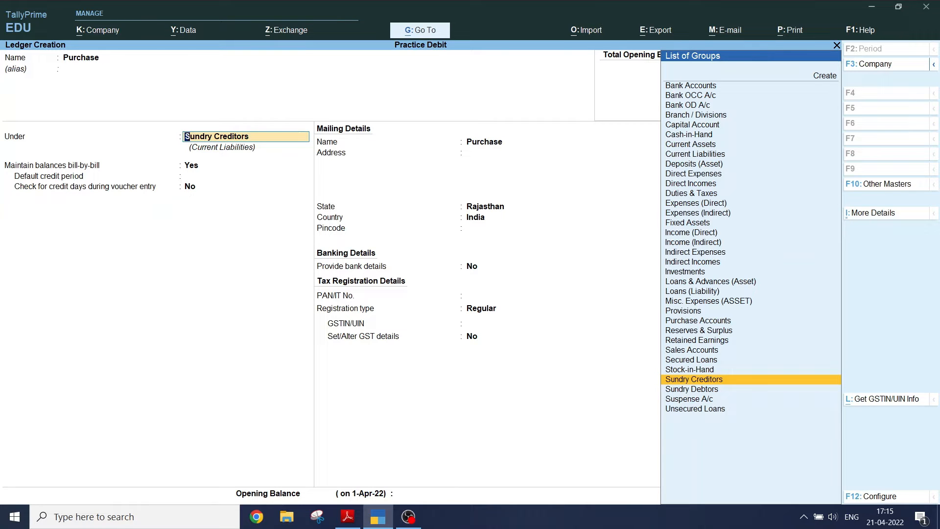
pyautogui.press('Up')
pyautogui.press('Up')
pyautogui.press('Up')
pyautogui.press('Up')
pyautogui.press('Up')
pyautogui.press('Up')
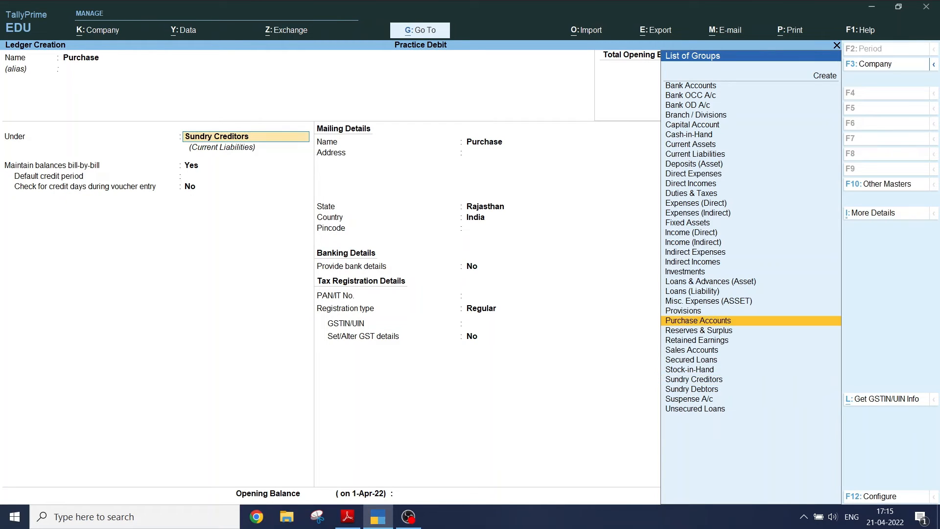
pyautogui.press('Return')
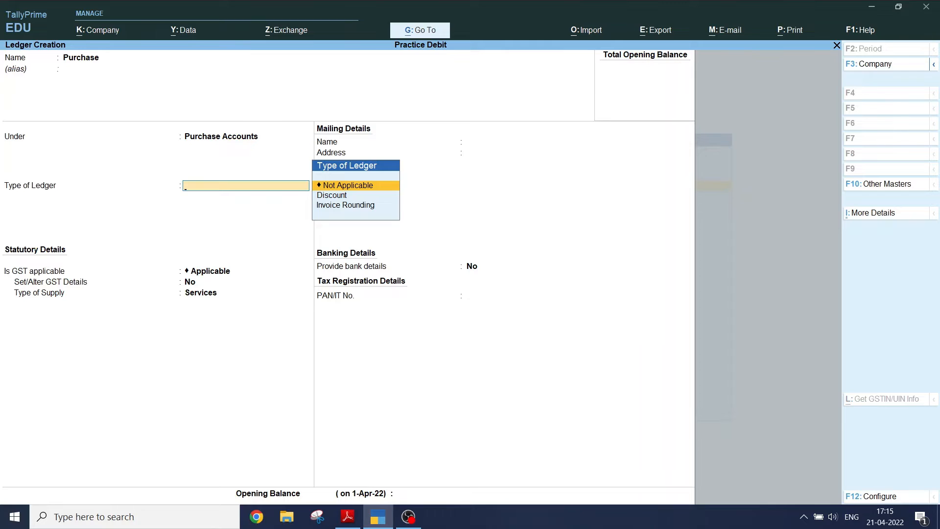
pyautogui.press('ctrl')
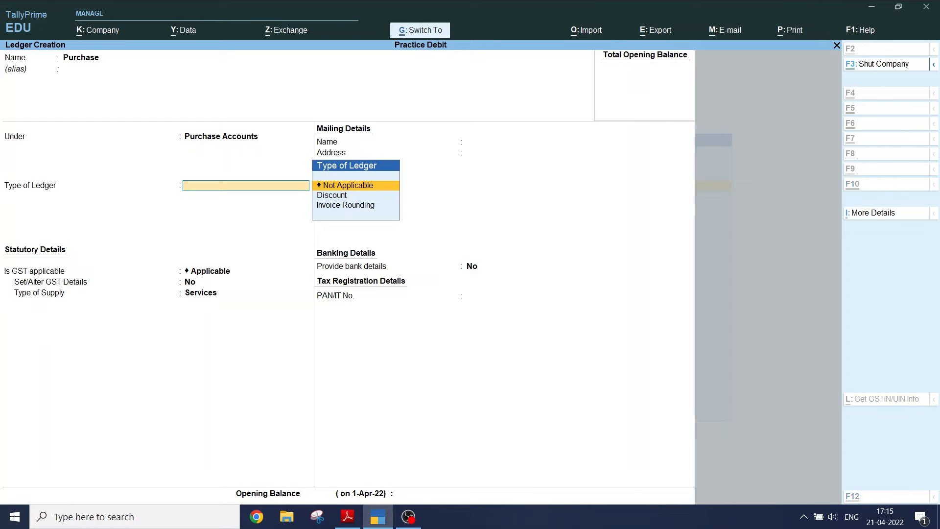
pyautogui.hotkey('ctrl', 'a')
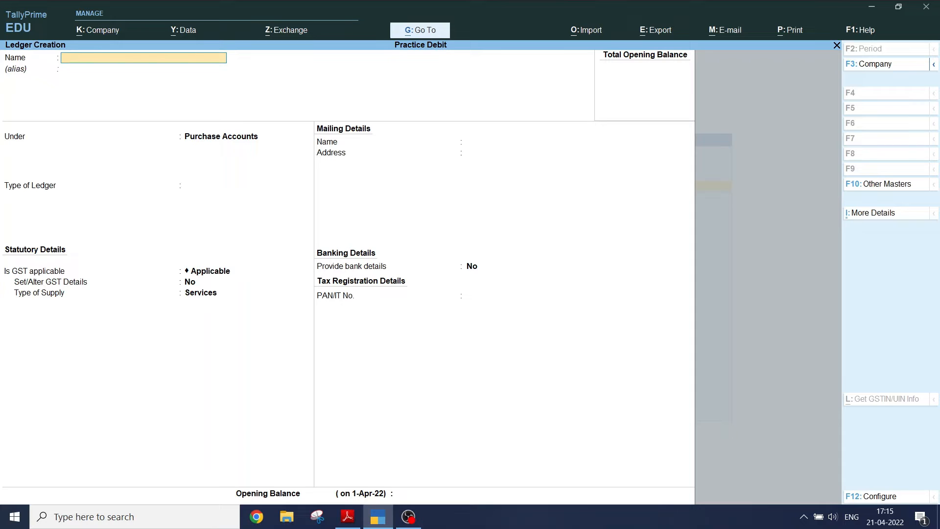
# - Create a ledger with the customer's full name under Sundry Debtors and save it with the remaining defaults
pyautogui.write('Shyam Singh')
pyautogui.press('Return')
pyautogui.press('Return')
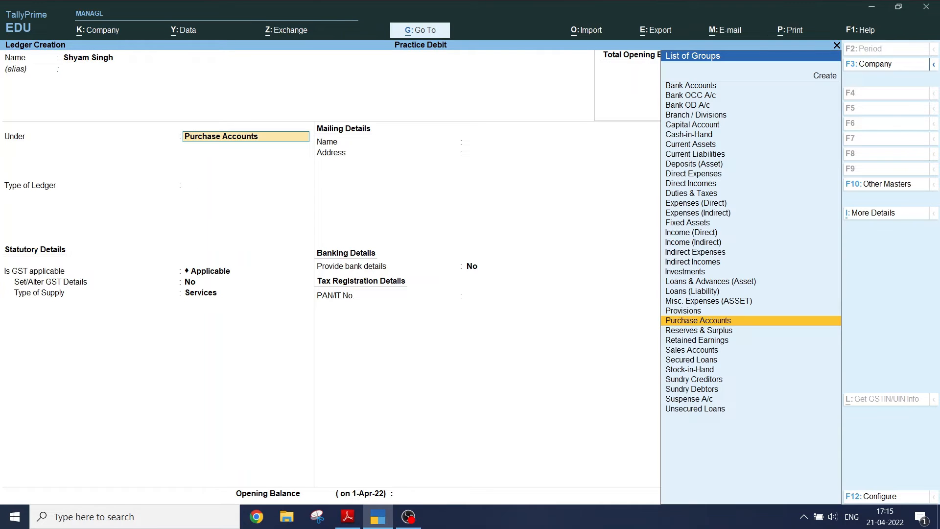
pyautogui.write('Sundr')
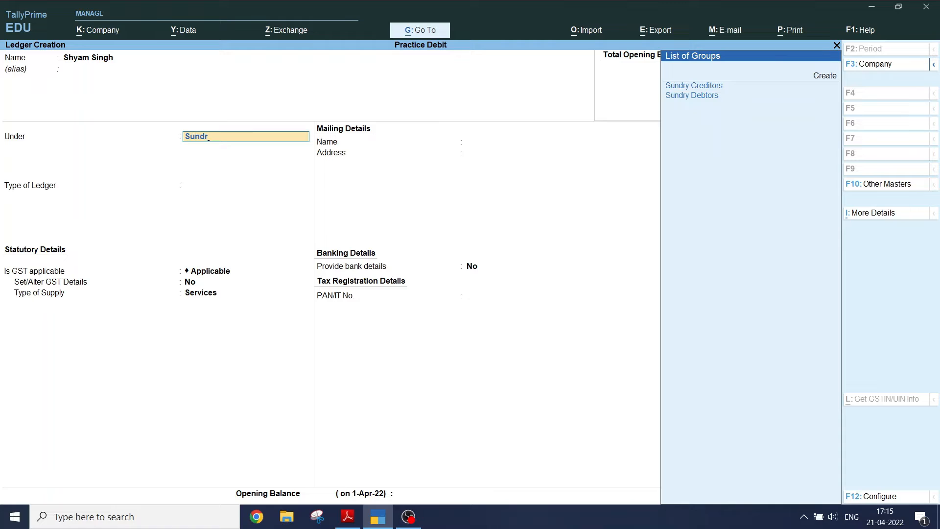
pyautogui.press('Down')
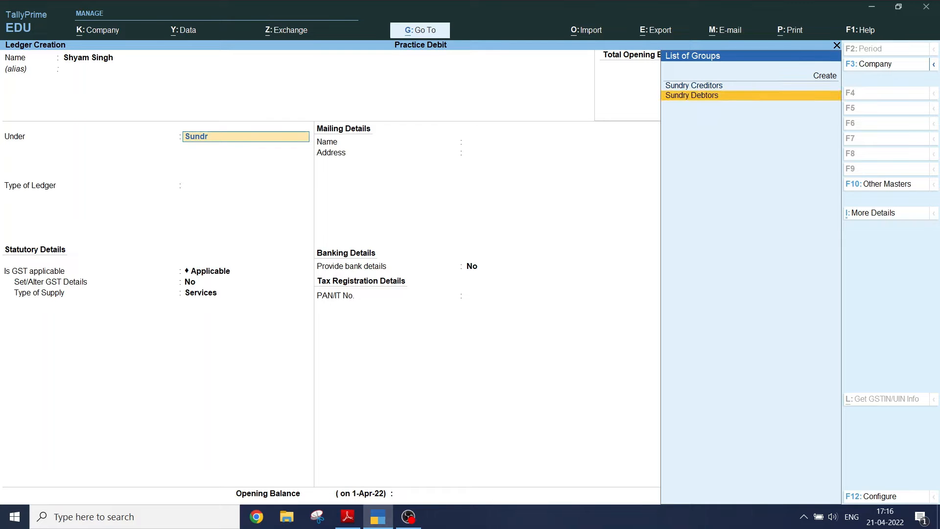
pyautogui.press('Return')
pyautogui.press('ctrl')
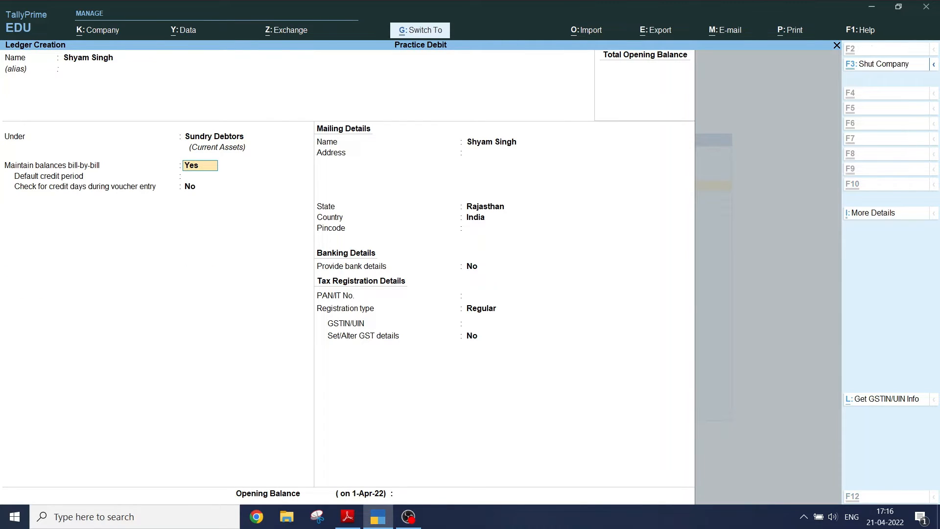
pyautogui.hotkey('ctrl', 'a')
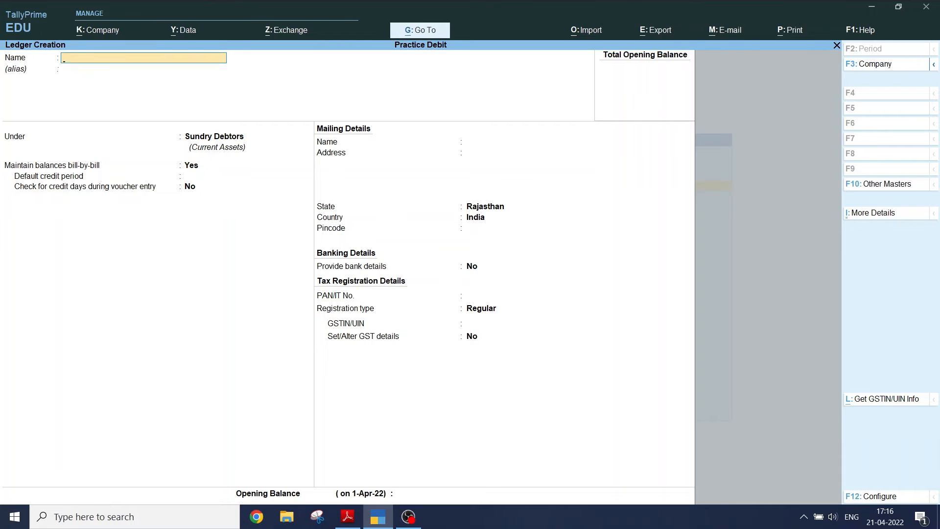
# - Create a ledger named Sales under Sales Accounts and save it with the remaining defaults
pyautogui.write('Sales')
pyautogui.press('Return')
pyautogui.press('Return')
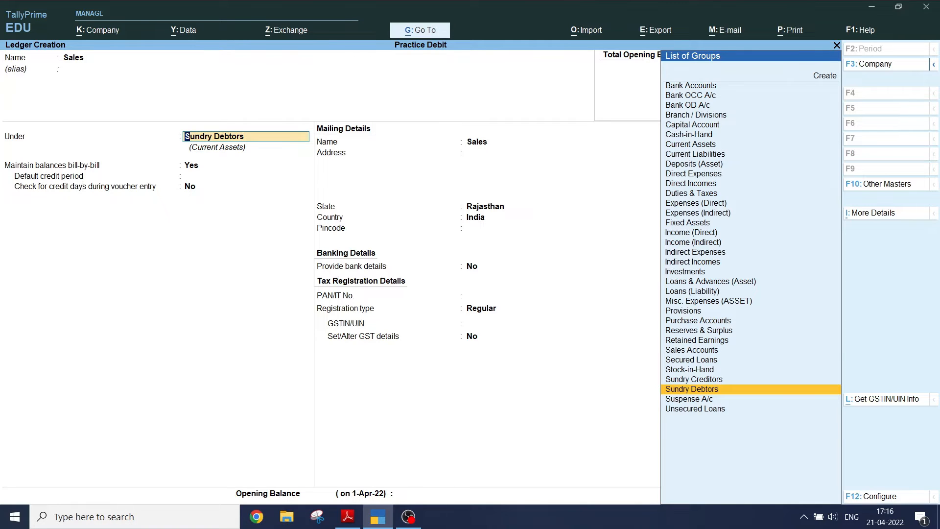
pyautogui.press('Up')
pyautogui.press('Up')
pyautogui.press('Up')
pyautogui.press('Up')
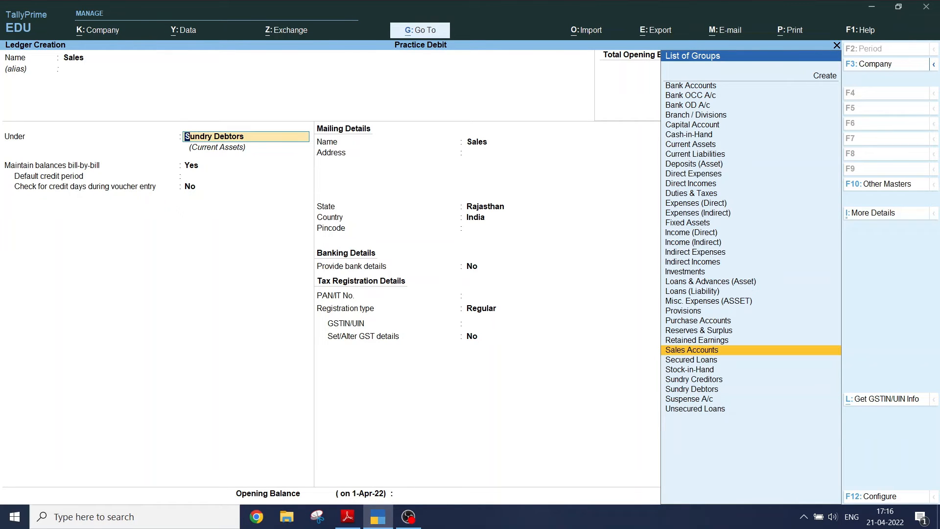
pyautogui.press('Return')
pyautogui.press('ctrl')
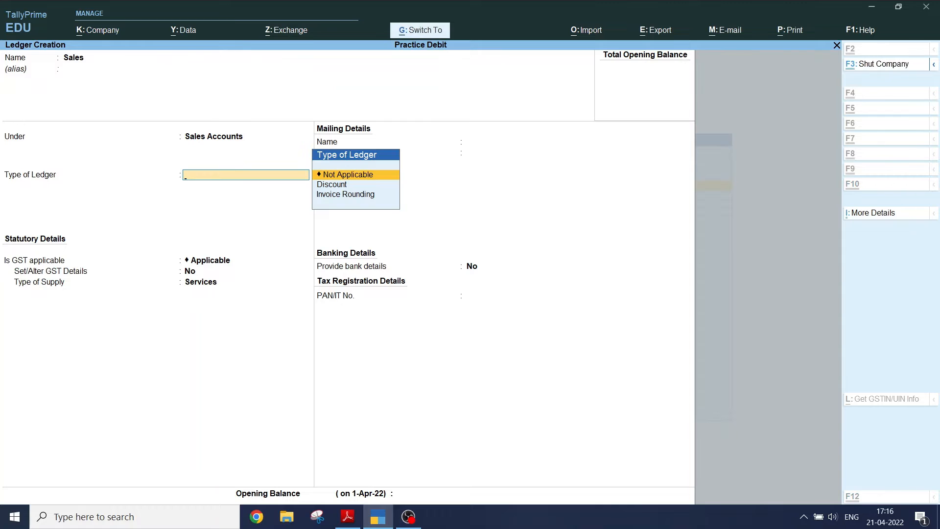
pyautogui.hotkey('ctrl', 'a')
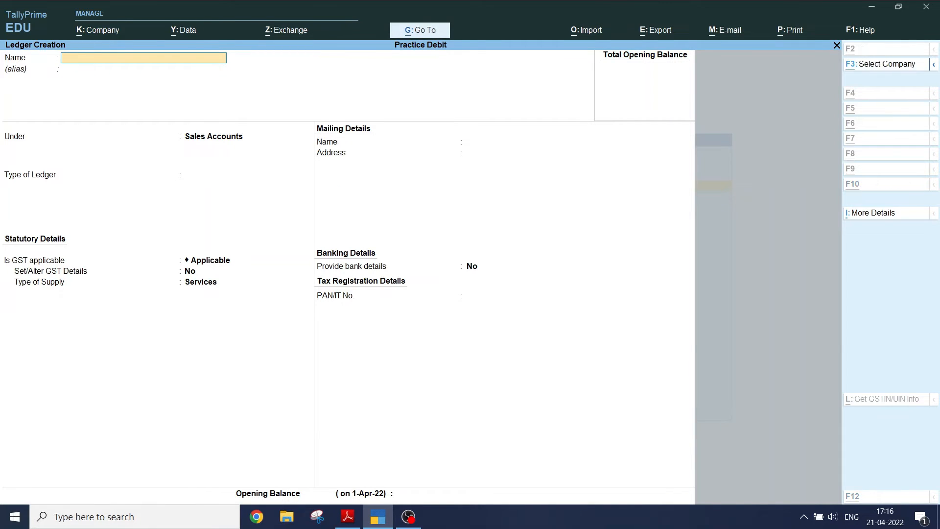
# - Switch to Adobe Reader and examine the Create Unit instructions, including the symbols, formal names and decimal places of the units
pyautogui.hotkey('alt', 'Tab')
pyautogui.scroll(-2, 214, 186)
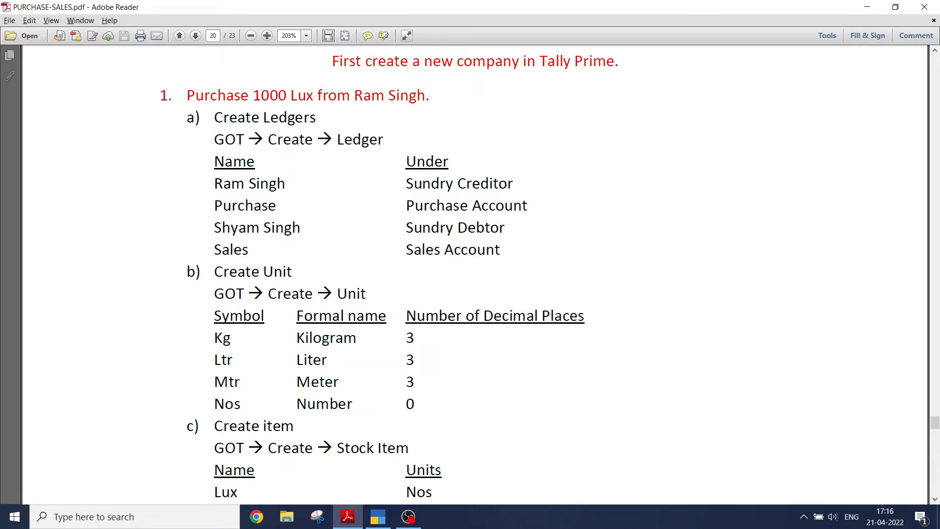
pyautogui.moveTo(337, 293); pyautogui.dragTo(386, 311)
pyautogui.click(386, 311)
pyautogui.moveTo(214, 294); pyautogui.dragTo(366, 294)
pyautogui.click(367, 295)
pyautogui.doubleClick(223, 337)
pyautogui.tripleClick(325, 338)
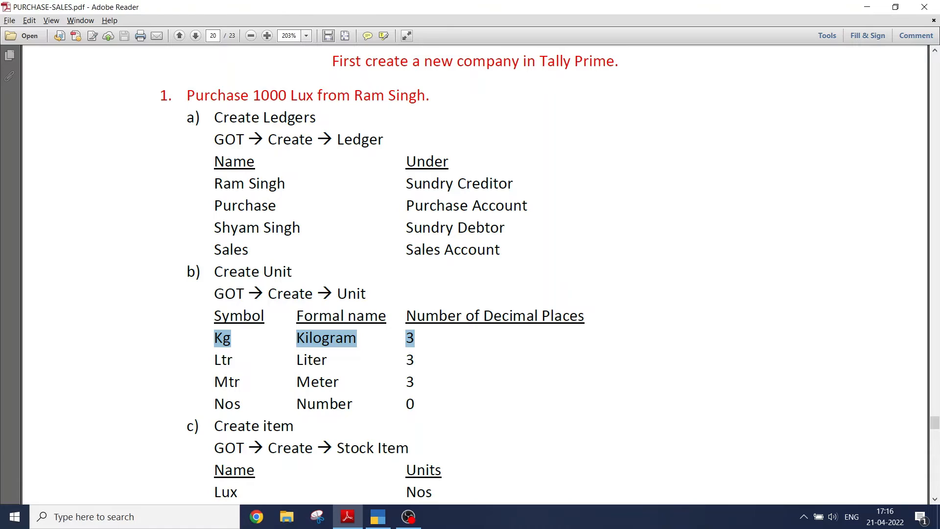
pyautogui.click(326, 338)
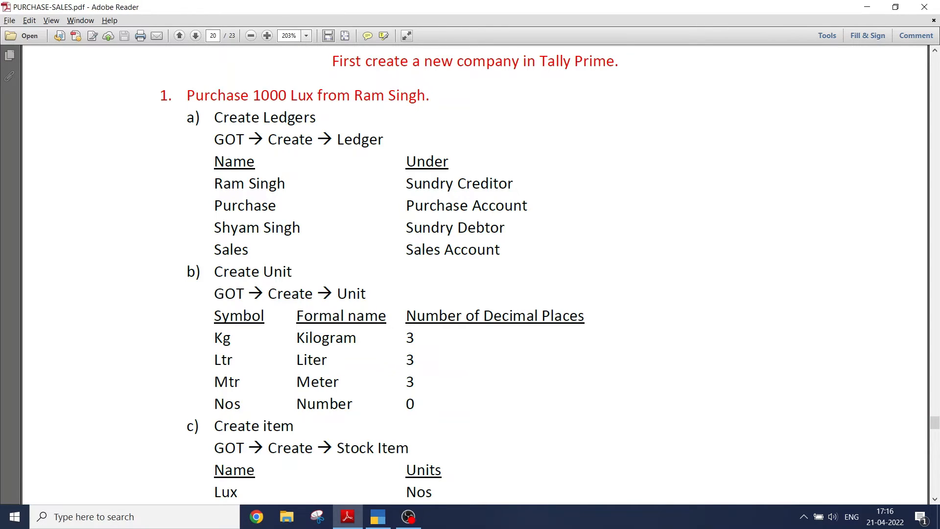
pyautogui.moveTo(214, 359); pyautogui.dragTo(233, 360)
pyautogui.doubleClick(296, 360)
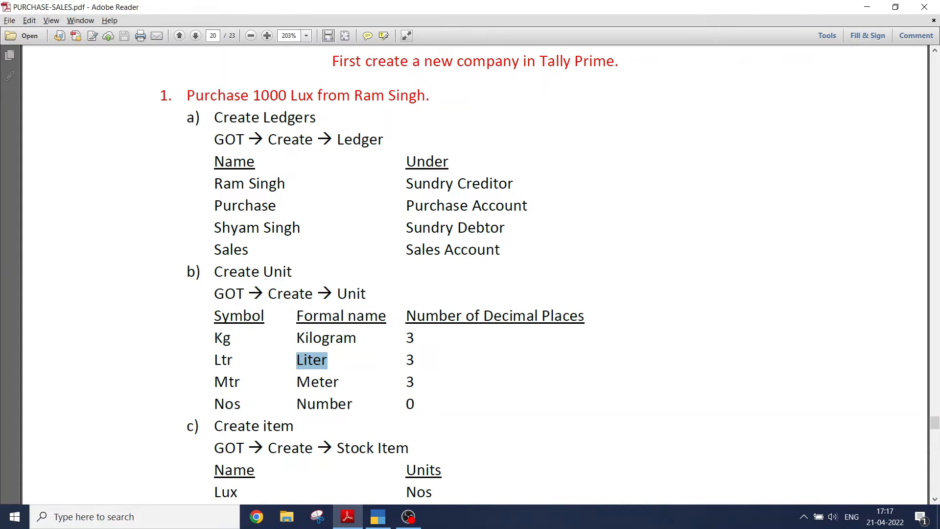
pyautogui.doubleClick(409, 359)
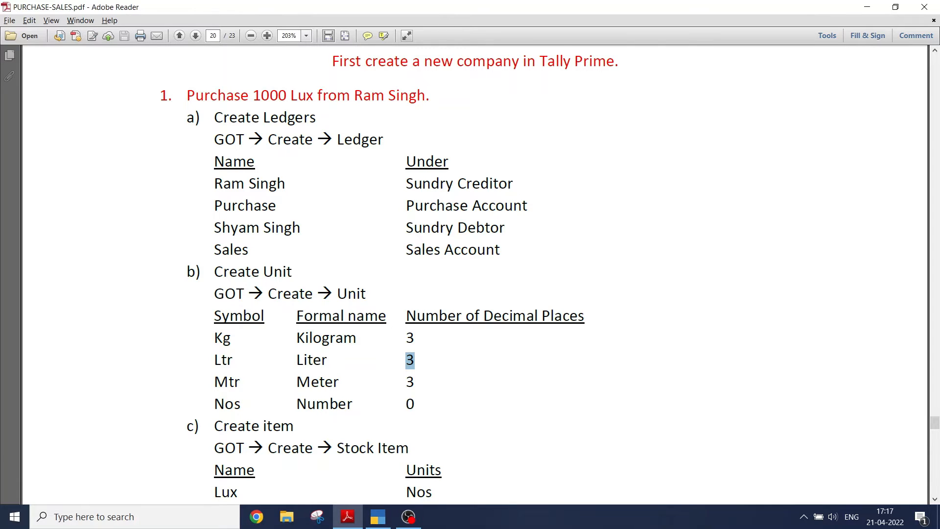
pyautogui.moveTo(213, 381); pyautogui.dragTo(240, 382)
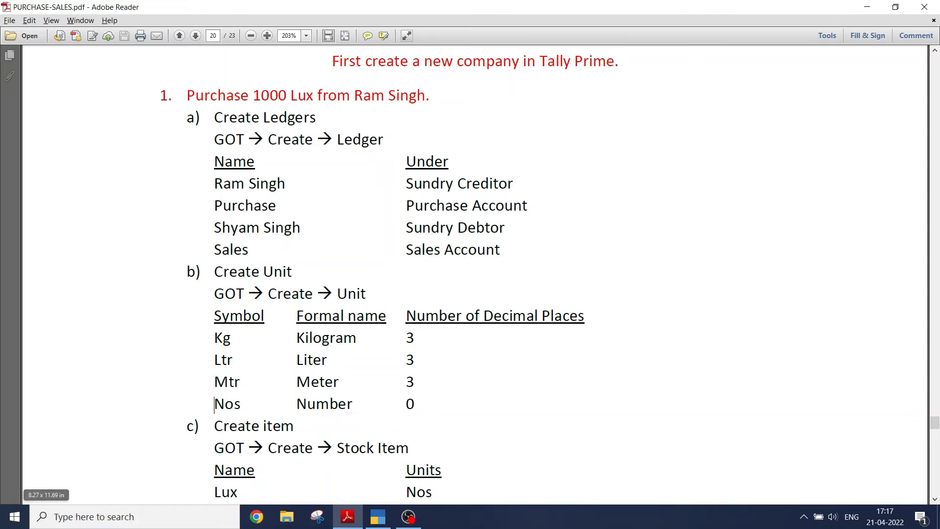
pyautogui.doubleClick(218, 403)
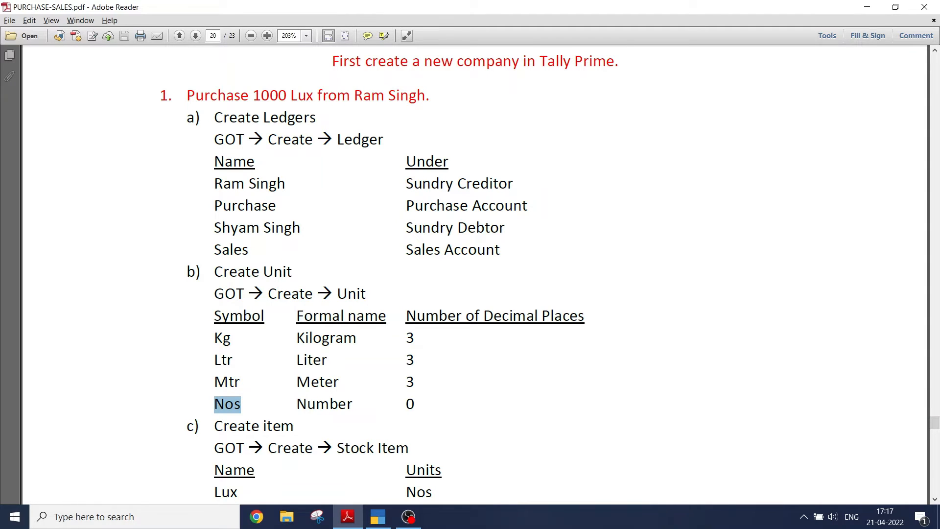
pyautogui.click(297, 404)
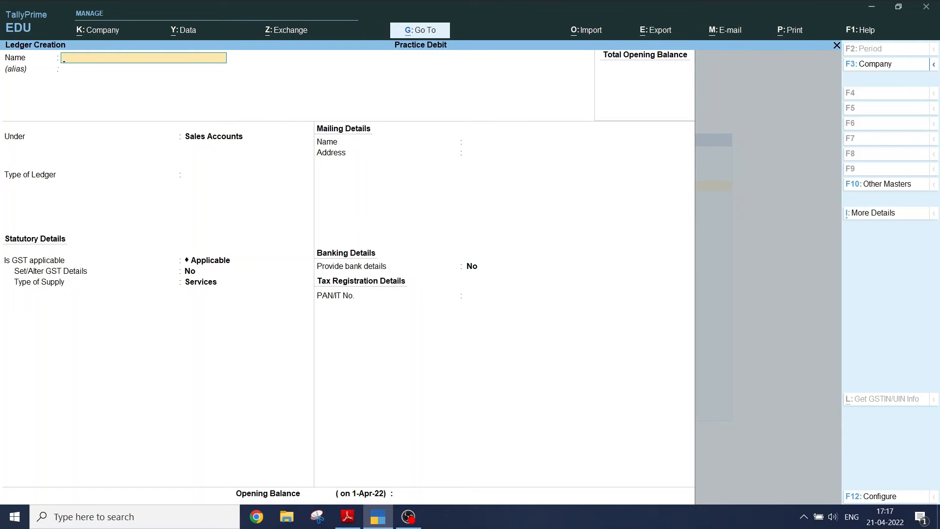
# - Back in TallyPrime, leave ledger creation and open the creation form for a new unit
pyautogui.press('Escape')
pyautogui.press('Return')
pyautogui.press('Escape')
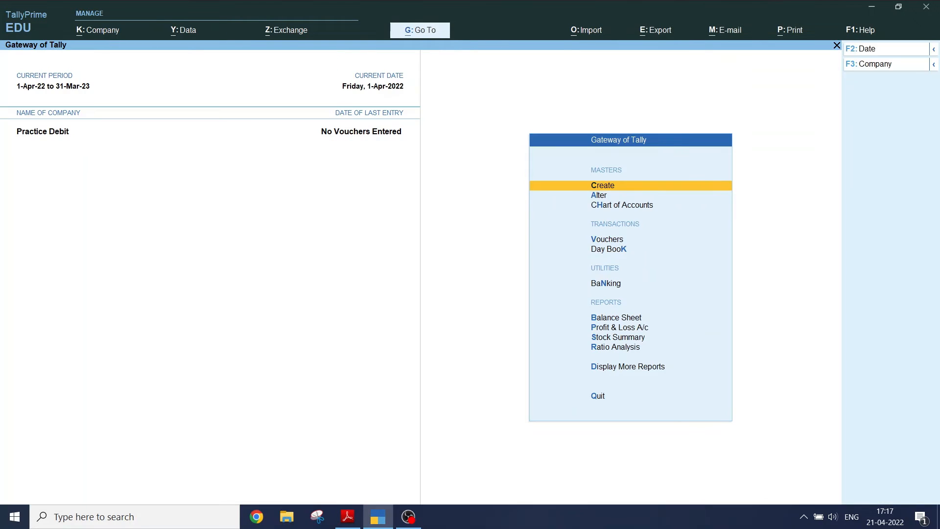
pyautogui.press('ctrl')
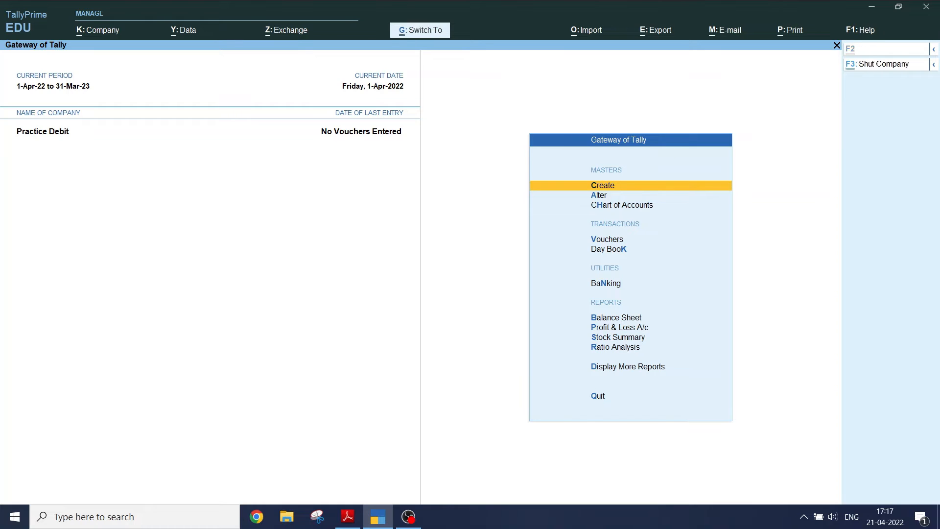
pyautogui.press('Return')
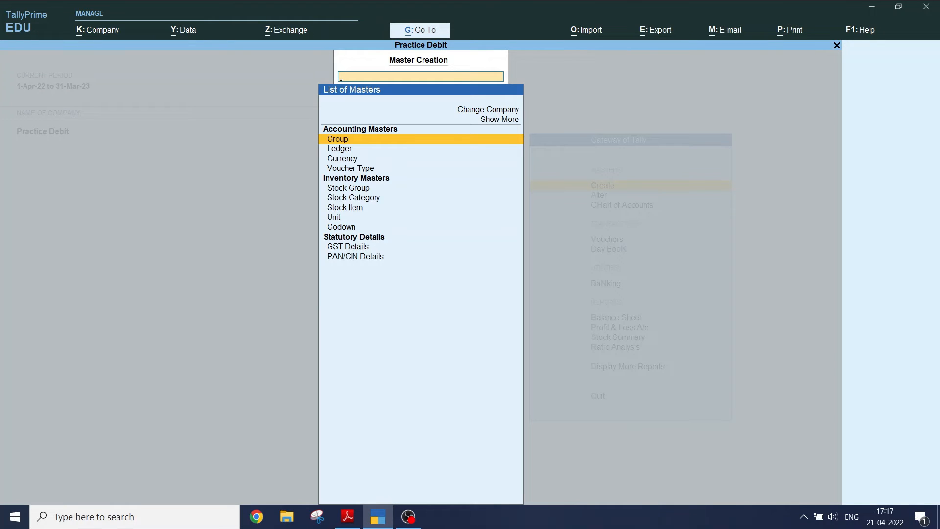
pyautogui.press('ctrl')
pyautogui.click(335, 217)
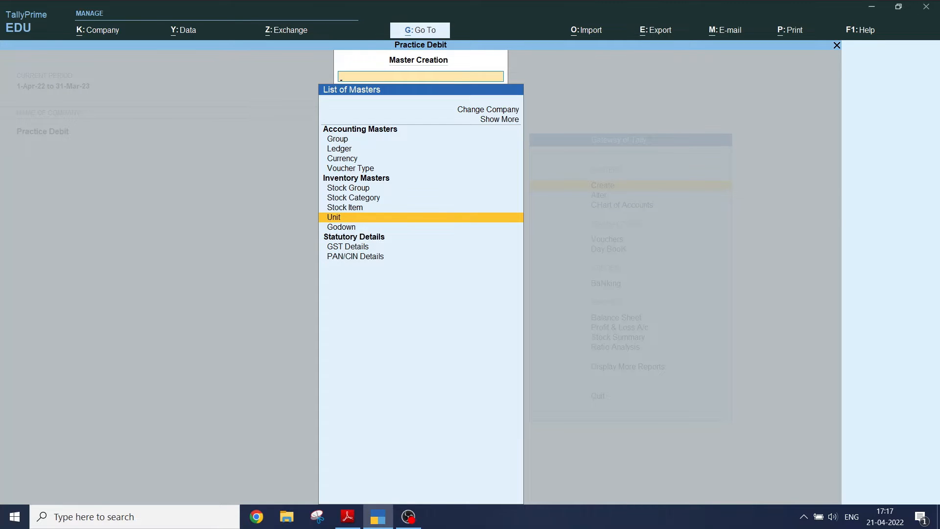
pyautogui.press('Return')
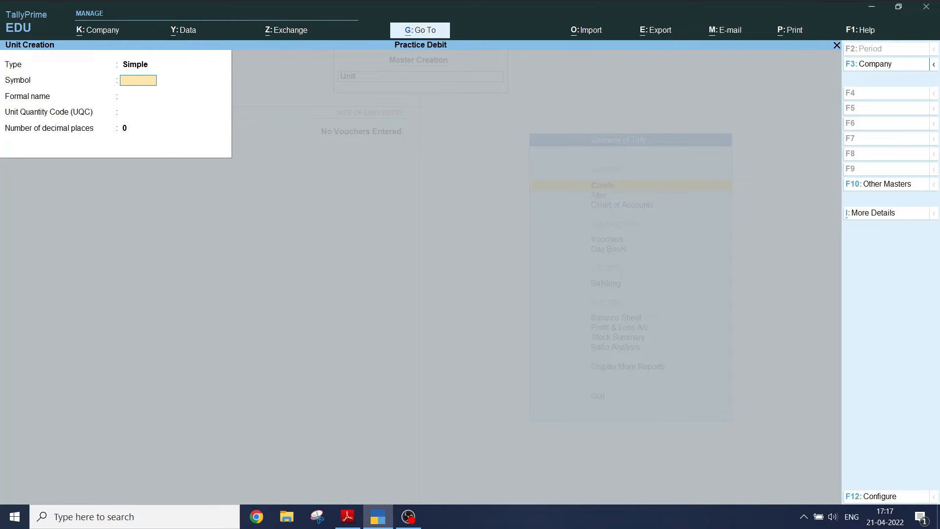
# - Create a simple unit with symbol kg, formal name Kilogram and 3 decimal places, leaving the UQC as Not Applicable
pyautogui.write('kg')
pyautogui.press('Return')
pyautogui.write('Kil')
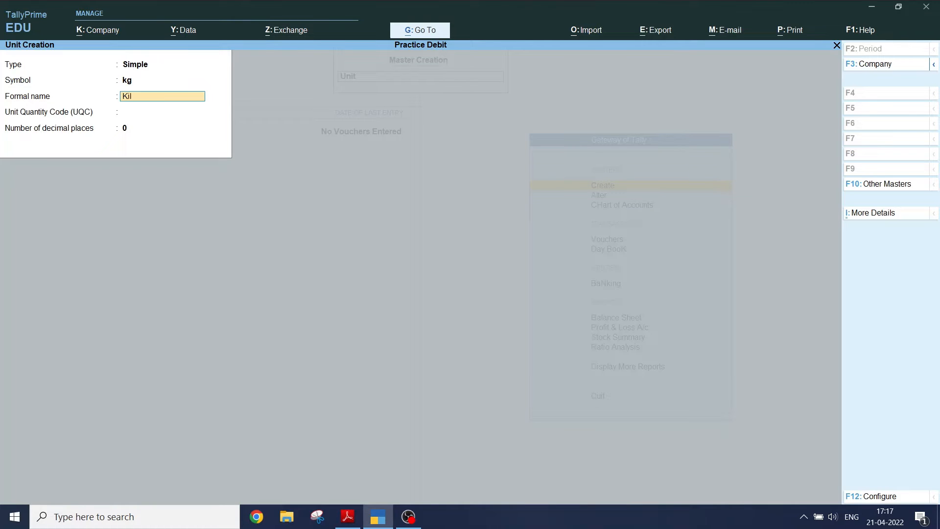
pyautogui.write('ogramm')
pyautogui.press('BackSpace')
pyautogui.press('Return')
pyautogui.press('Return')
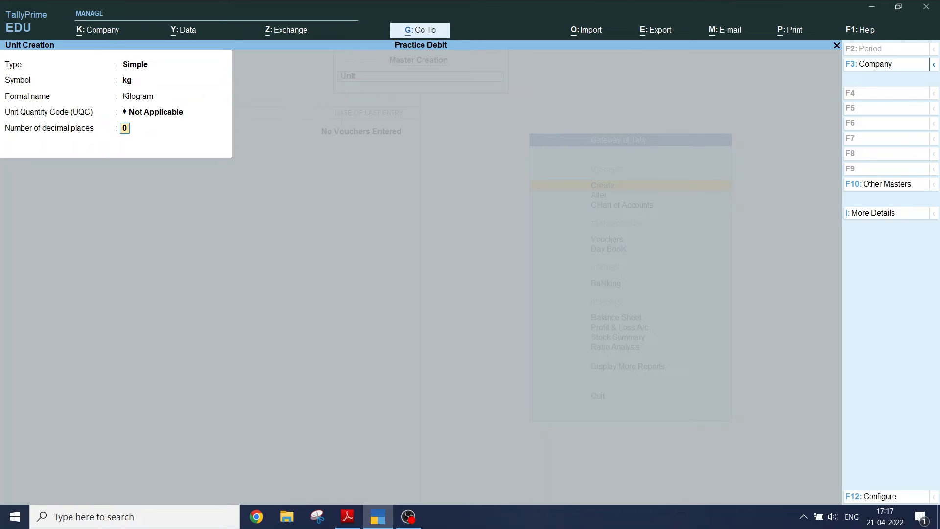
pyautogui.press('Return')
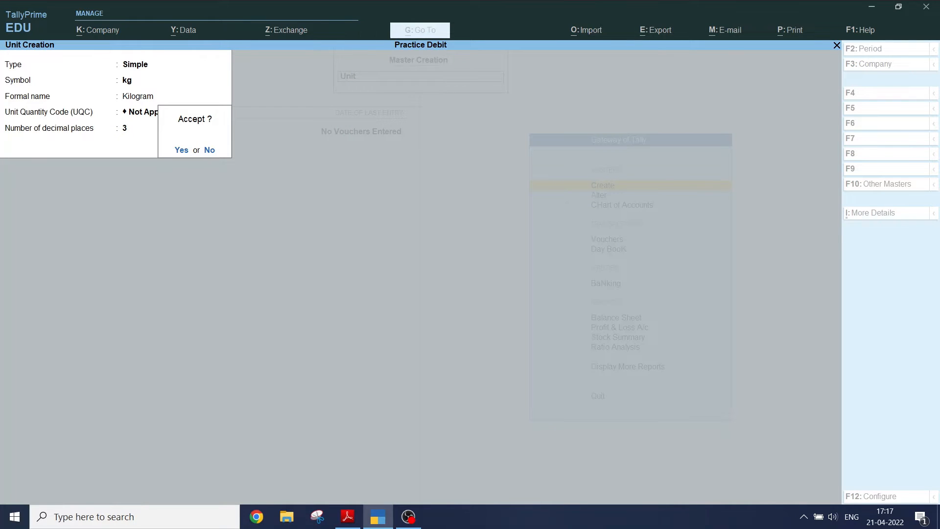
pyautogui.press('Return')
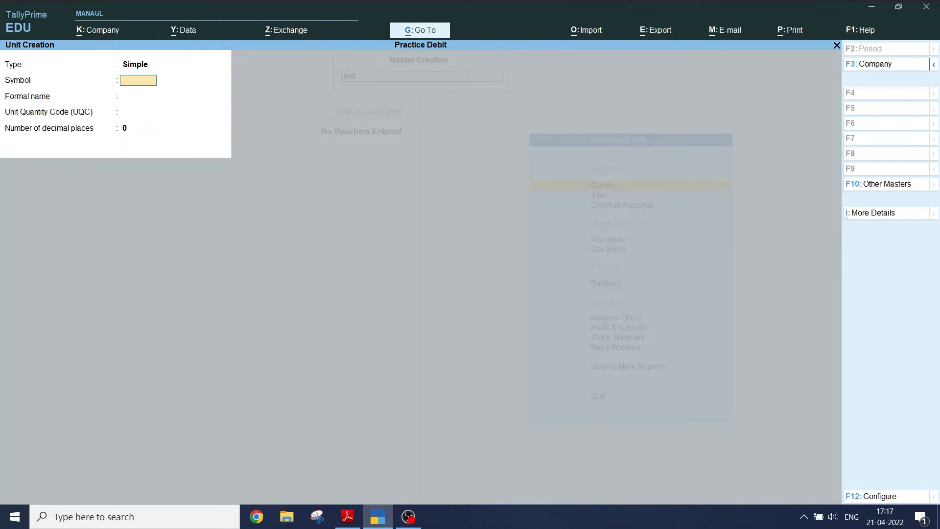
# - Create a simple unit with symbol nos, formal name Number and 0 decimal places, leaving the UQC as Not Applicable
pyautogui.write('nos')
pyautogui.press('Return')
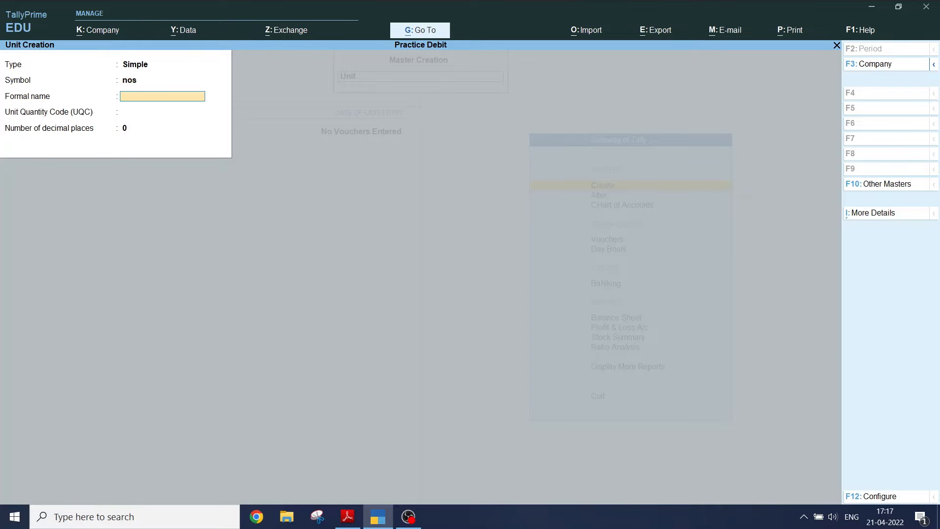
pyautogui.write('Number')
pyautogui.press('Return')
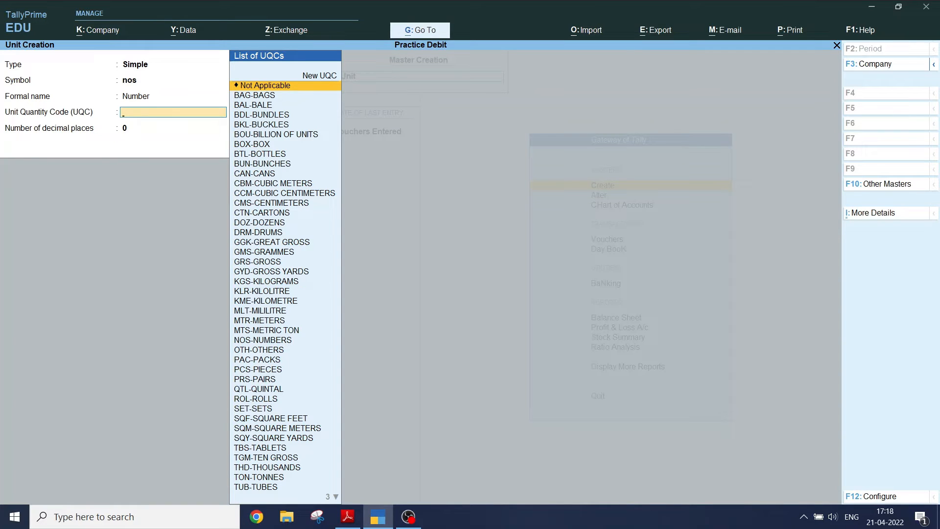
pyautogui.press('Return')
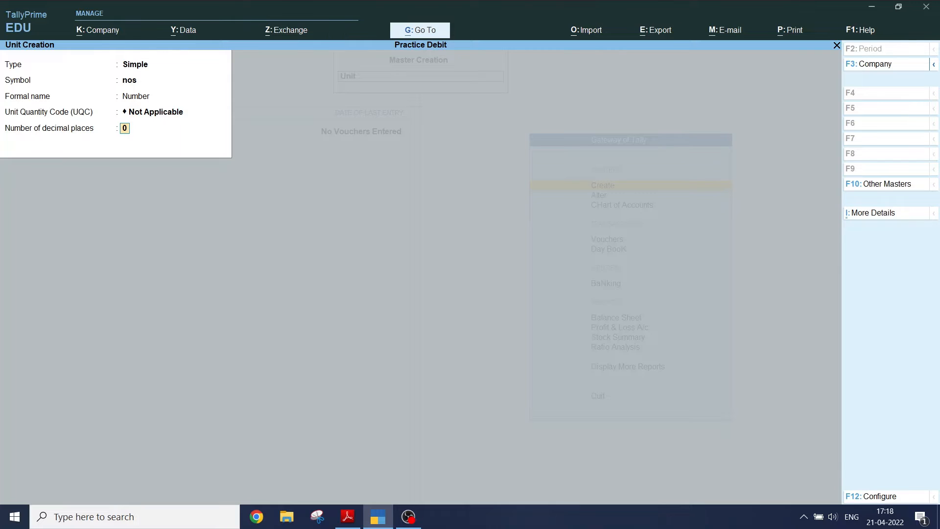
pyautogui.press('Return')
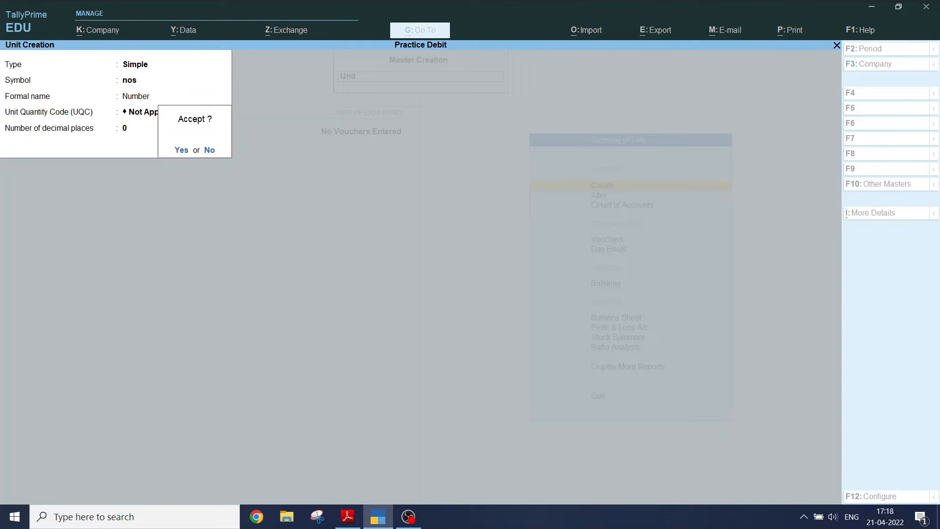
pyautogui.press('Return')
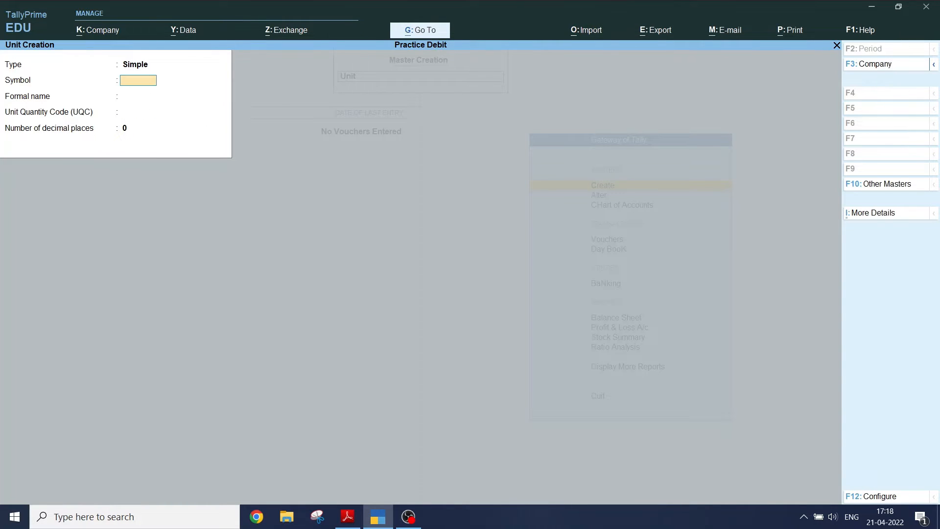
# - Switch to Adobe Reader and examine the remaining units and the Create item instructions, including the stock item's name and unit
pyautogui.hotkey('alt', 'Tab')
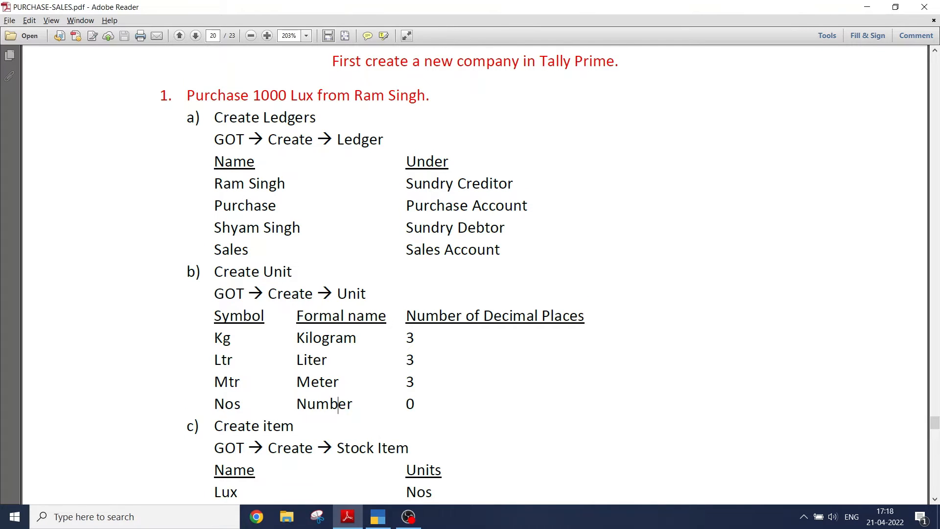
pyautogui.scroll(-1, 338, 405)
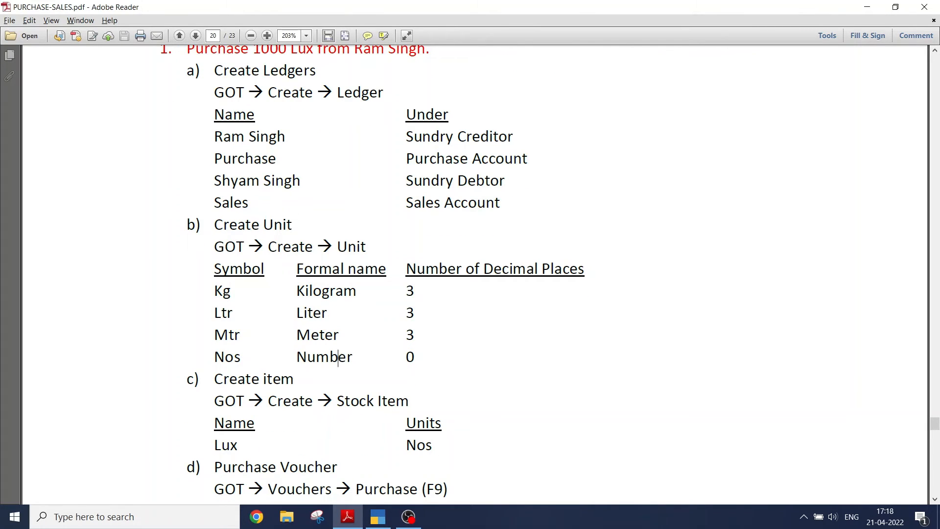
pyautogui.moveTo(214, 313); pyautogui.dragTo(415, 335)
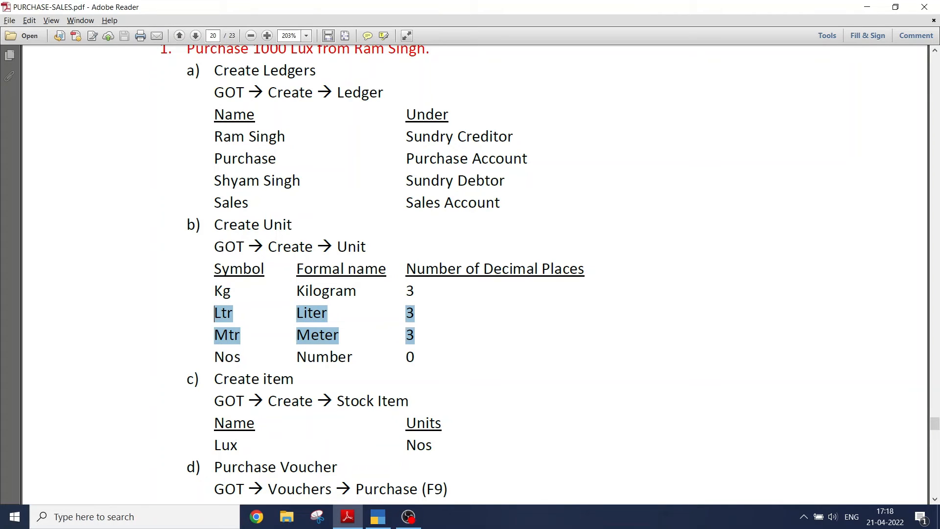
pyautogui.click(415, 337)
pyautogui.scroll(-2, 415, 314)
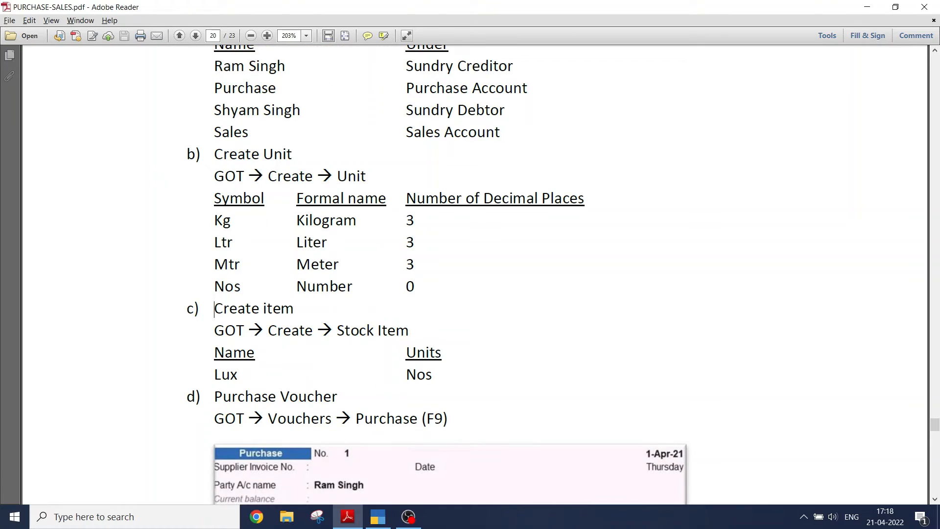
pyautogui.moveTo(214, 308); pyautogui.dragTo(294, 308)
pyautogui.click(295, 309)
pyautogui.doubleClick(214, 331)
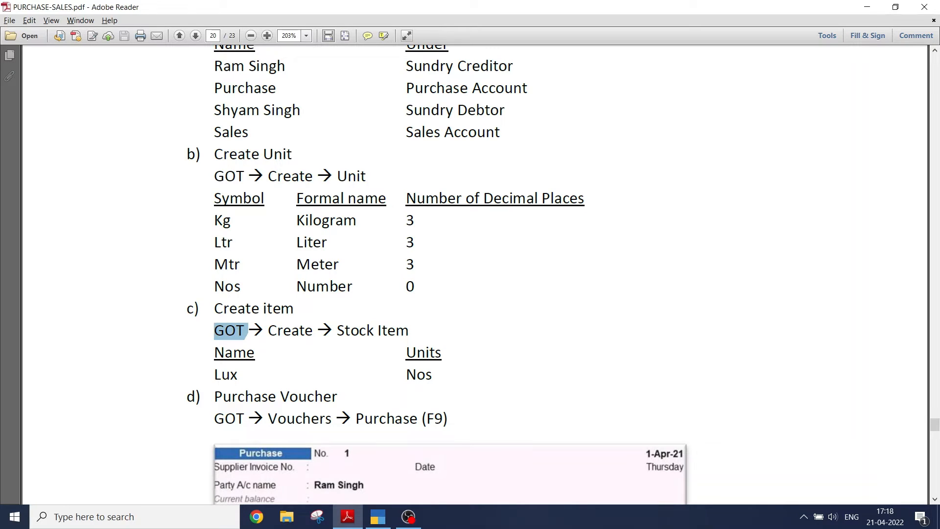
pyautogui.moveTo(269, 331); pyautogui.dragTo(409, 331)
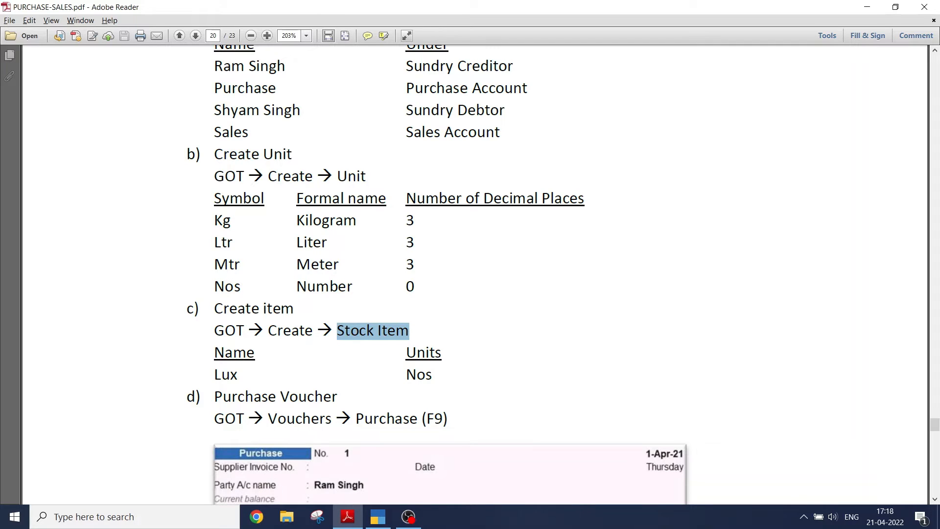
pyautogui.doubleClick(215, 374)
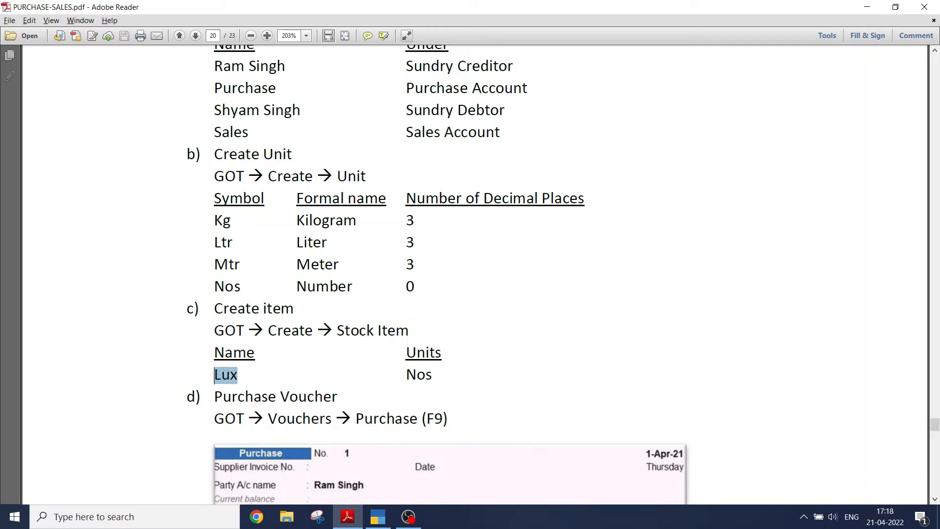
pyautogui.doubleClick(419, 374)
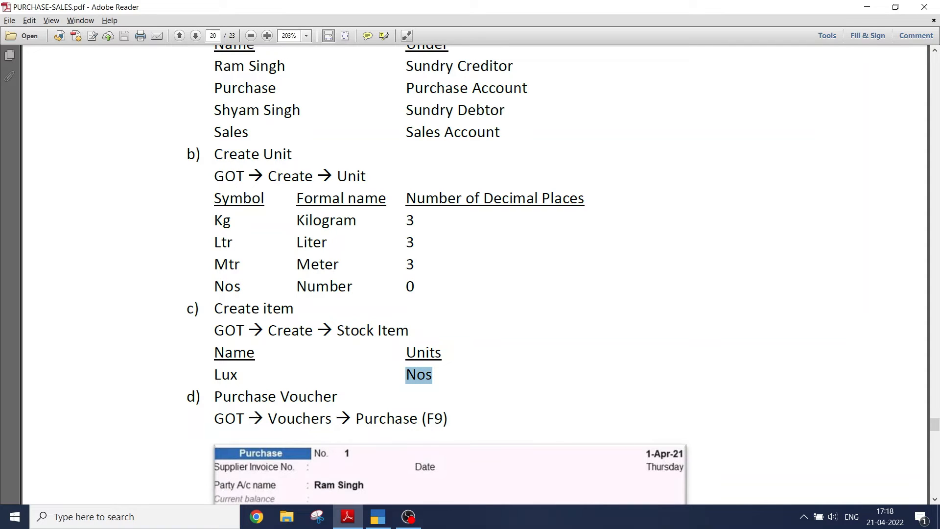
pyautogui.click(424, 375)
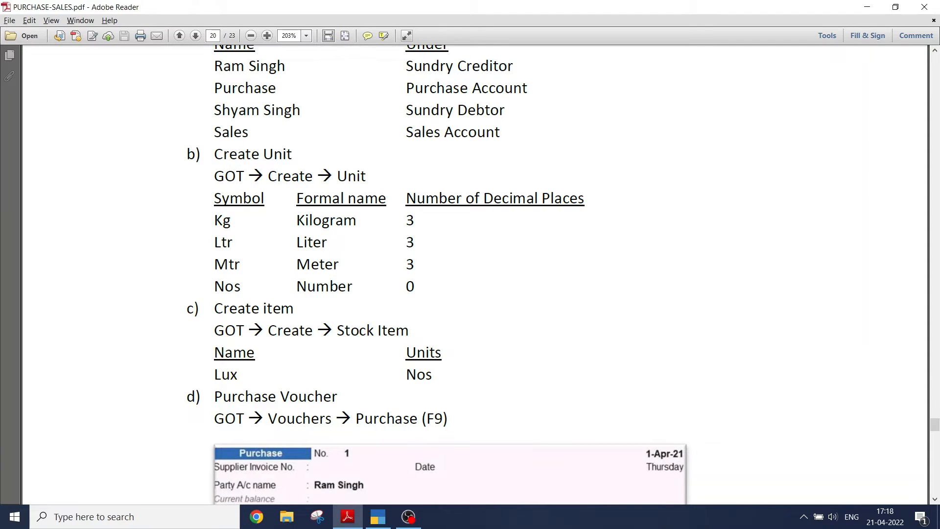
pyautogui.moveTo(214, 308); pyautogui.dragTo(264, 418)
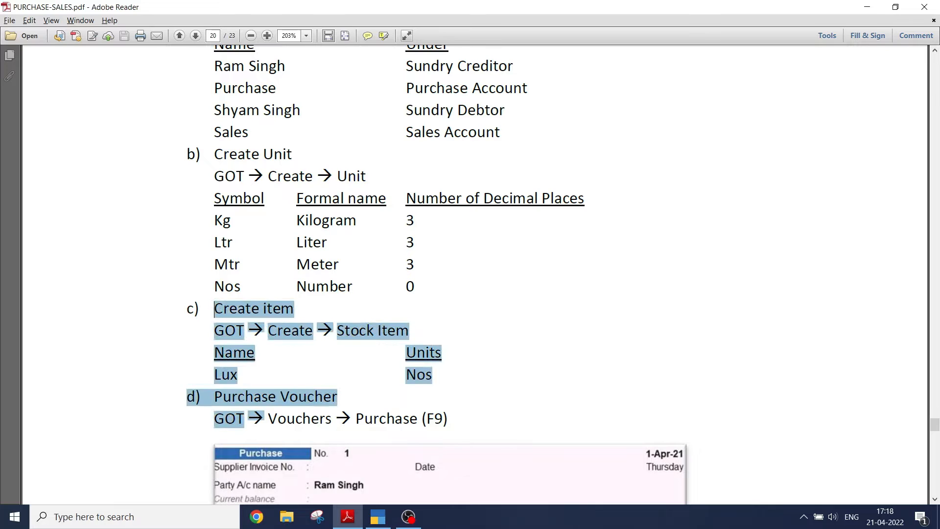
pyautogui.click(265, 417)
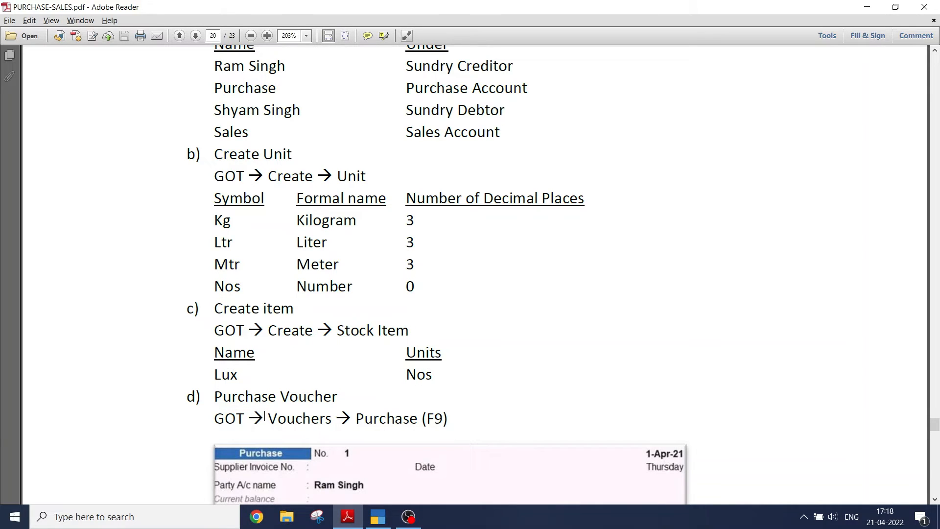
# - Switch back to TallyPrime and leave unit creation, returning to the Gateway of Tally
pyautogui.hotkey('alt', 'Tab')
pyautogui.hotkey('alt', 'Tab')
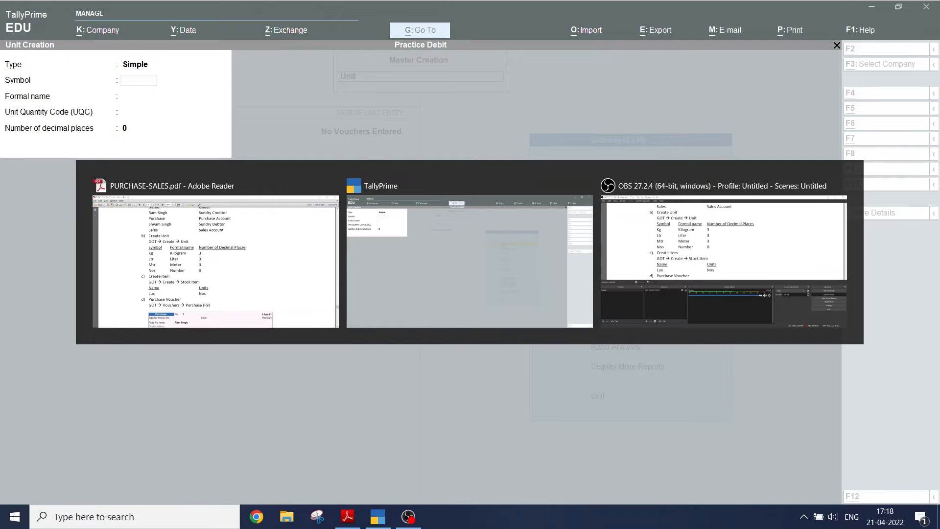
pyautogui.press('Escape')
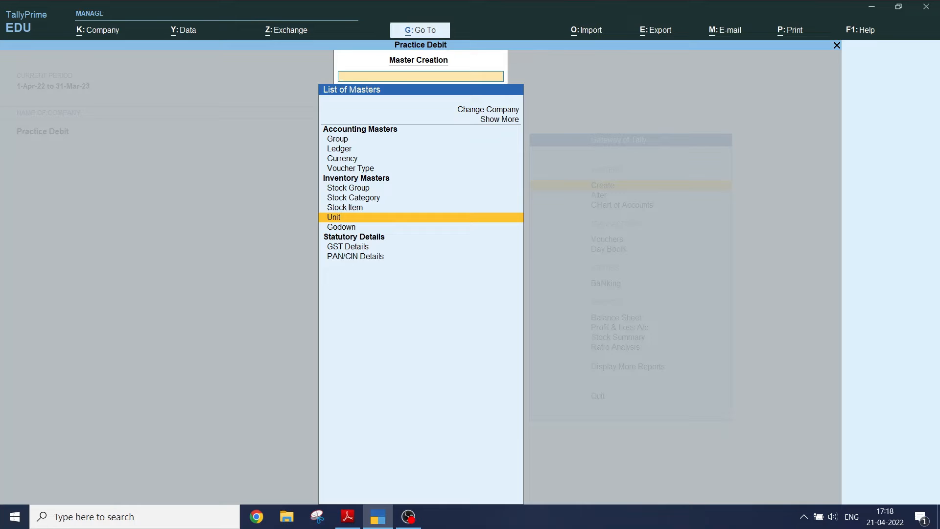
pyautogui.press('Escape')
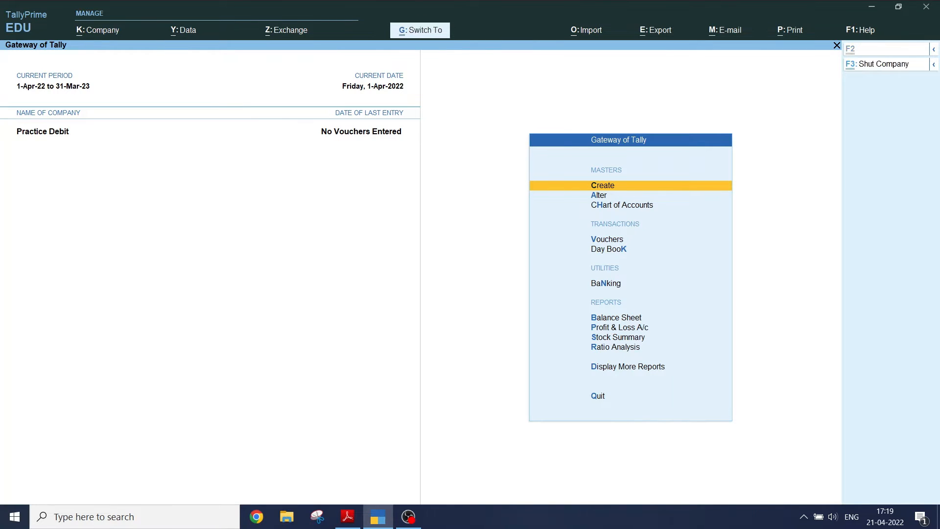
# - Open the creation form for a new stock item from the inventory masters
pyautogui.press('Return')
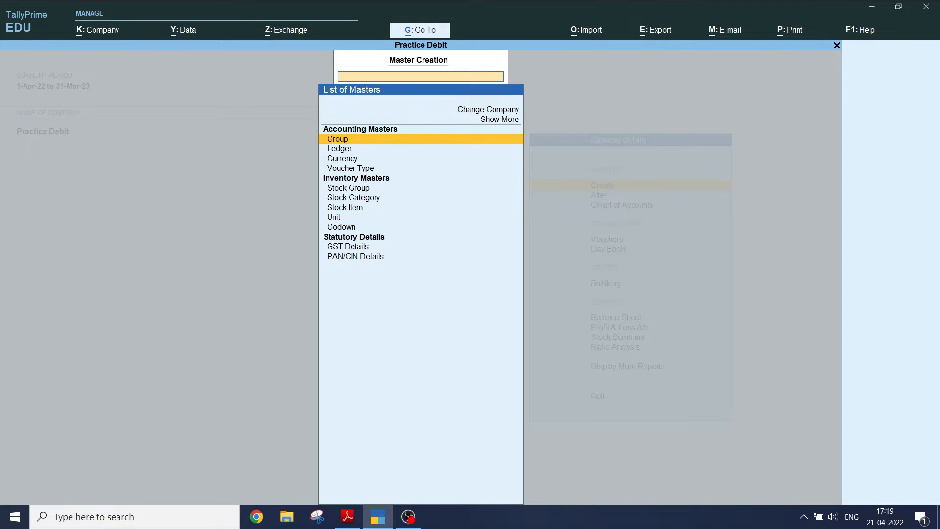
pyautogui.press('Down')
pyautogui.press('Down')
pyautogui.press('Down')
pyautogui.press('Down')
pyautogui.press('Down')
pyautogui.press('Down')
pyautogui.press('Down')
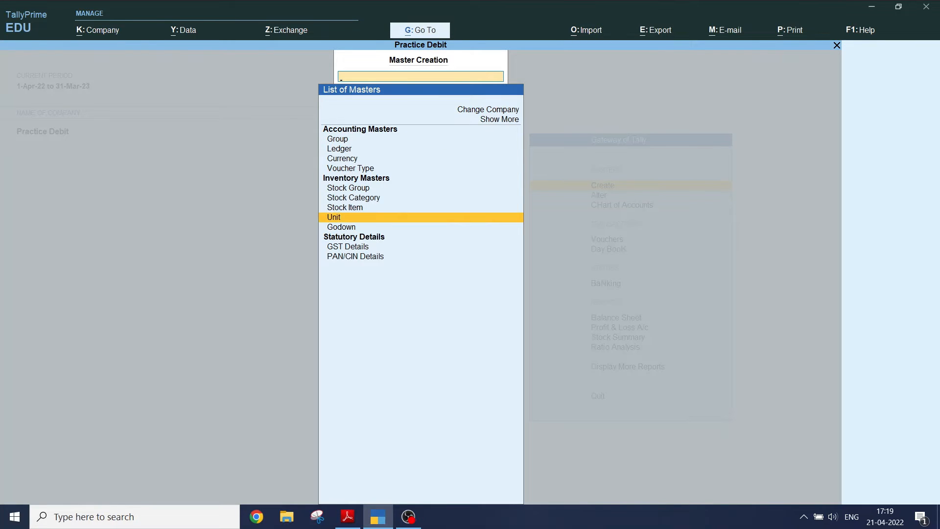
pyautogui.click(332, 215)
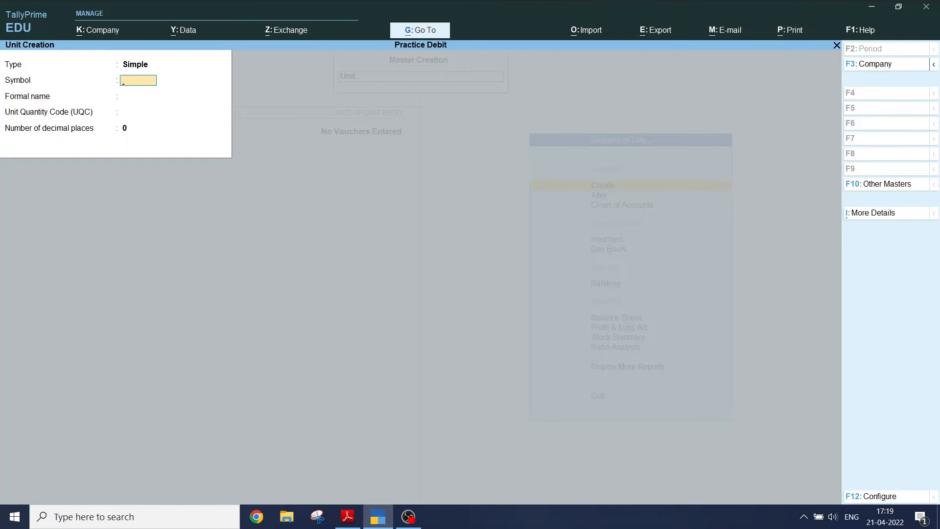
pyautogui.press('Escape')
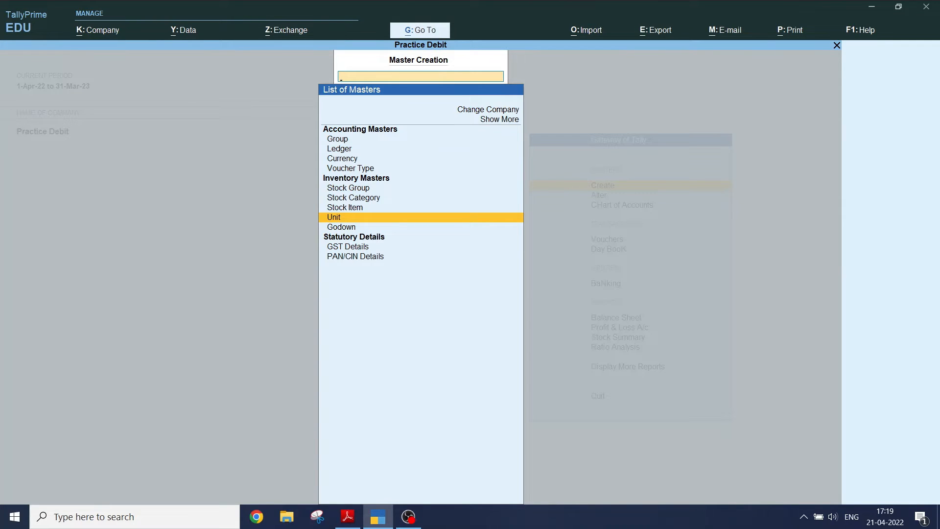
pyautogui.press('Up')
pyautogui.press('Return')
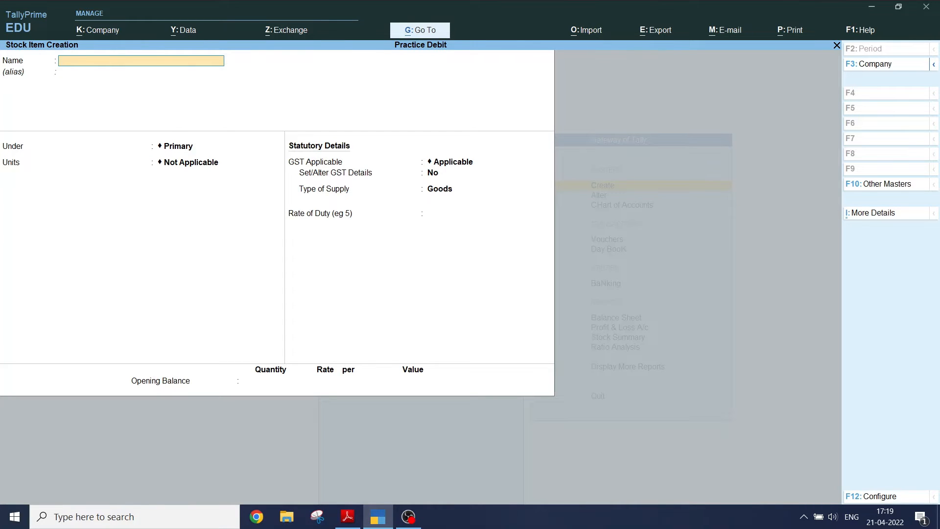
# - Create a stock item named Lux under Primary with unit nos, save it with the remaining defaults and return to the Gateway of Tally
pyautogui.write('Lux')
pyautogui.press('Return')
pyautogui.press('Return')
pyautogui.press('Return')
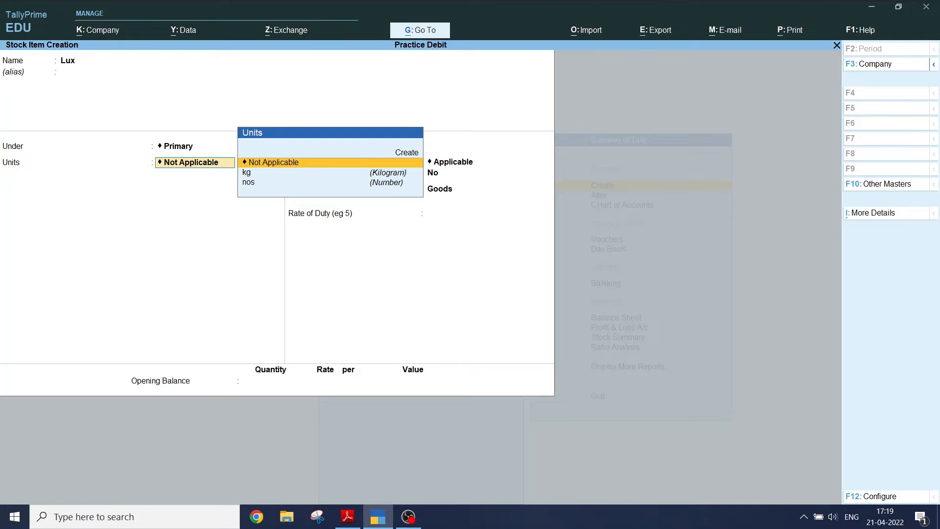
pyautogui.press('Down')
pyautogui.press('Down')
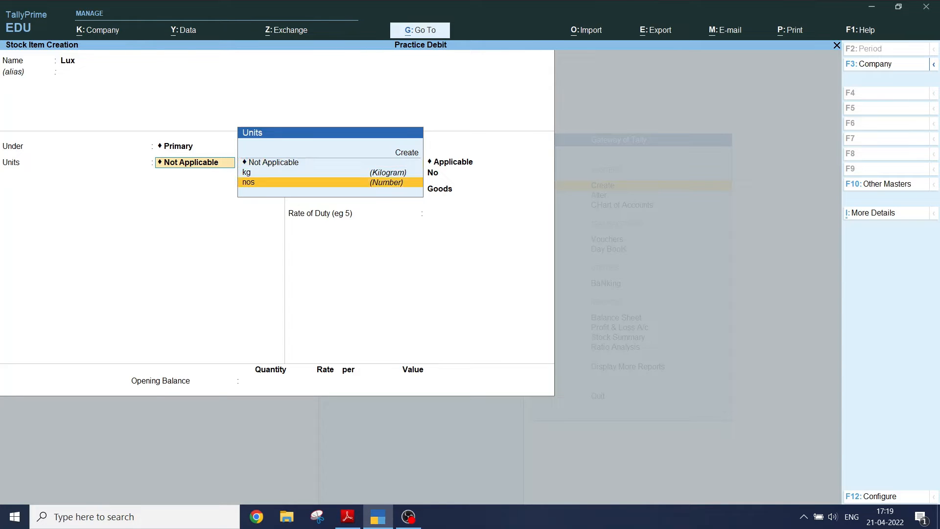
pyautogui.press('Return')
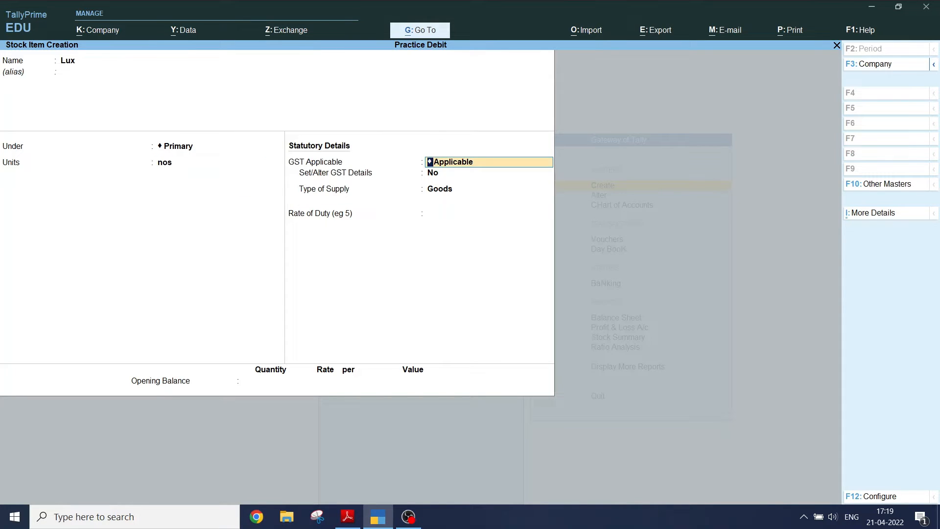
pyautogui.hotkey('ctrl', 'a')
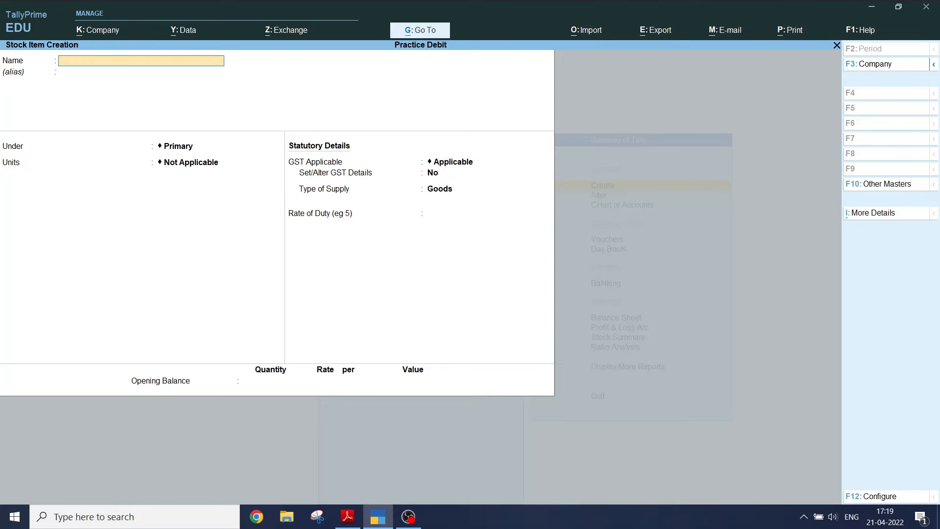
pyautogui.press('Escape')
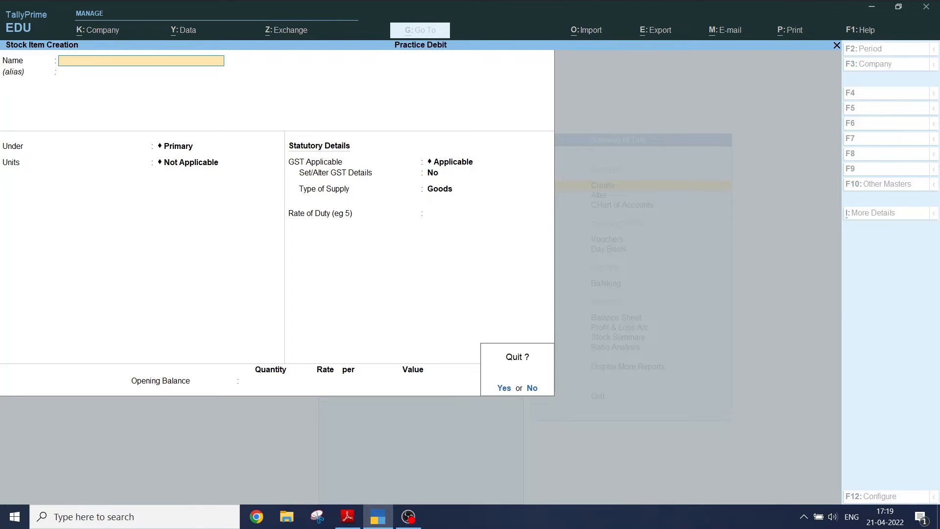
pyautogui.press('y')
pyautogui.press('Escape')
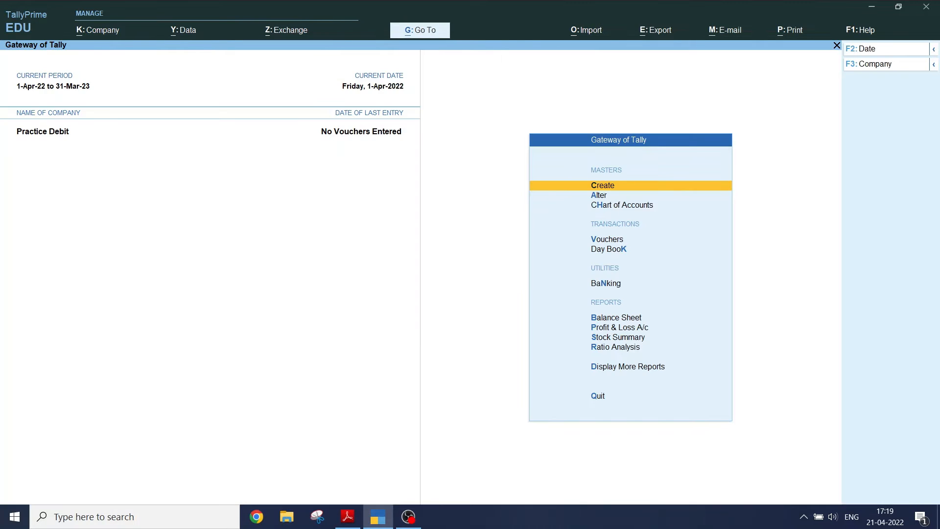
# - Switch to Adobe Reader and examine the Purchase Voucher instructions and the sample voucher's party, ledger, item, quantity and rate
pyautogui.press('alt')
pyautogui.hotkey('alt', 'Tab')
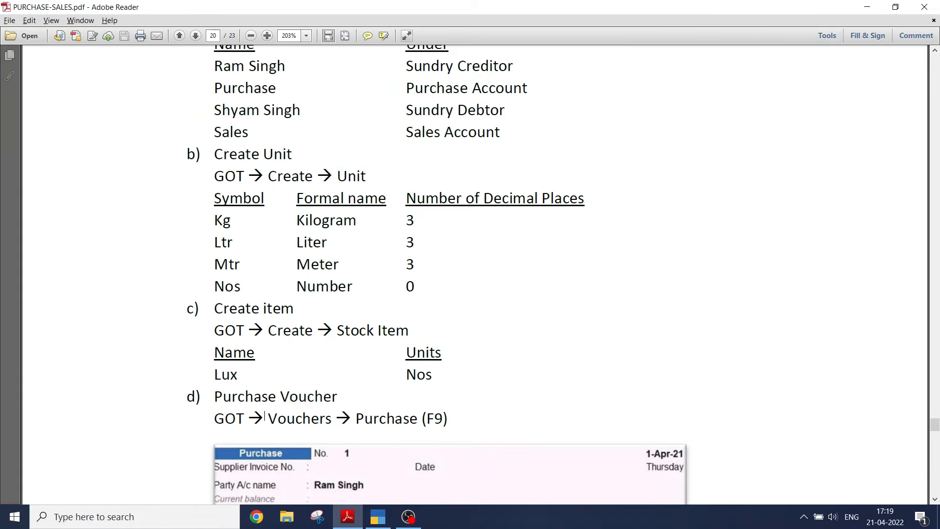
pyautogui.scroll(-3, 264, 417)
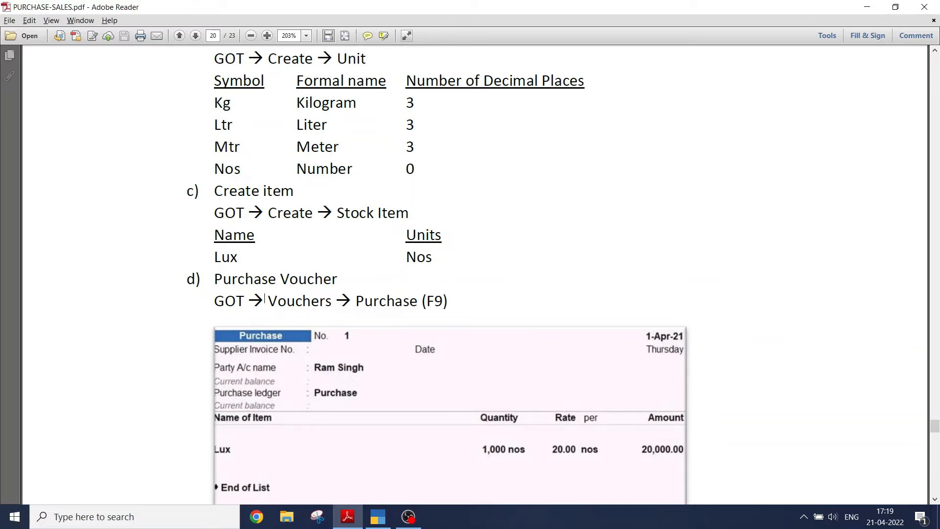
pyautogui.tripleClick(214, 279)
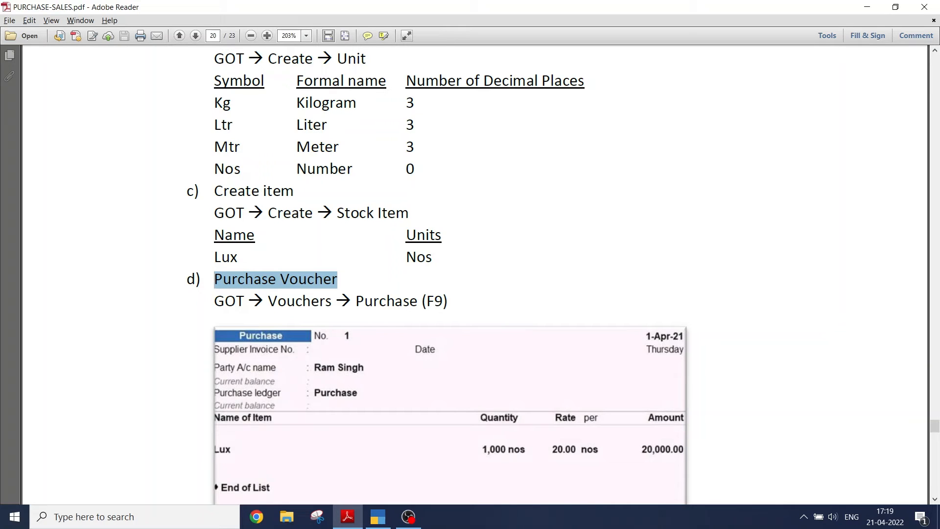
pyautogui.click(338, 280)
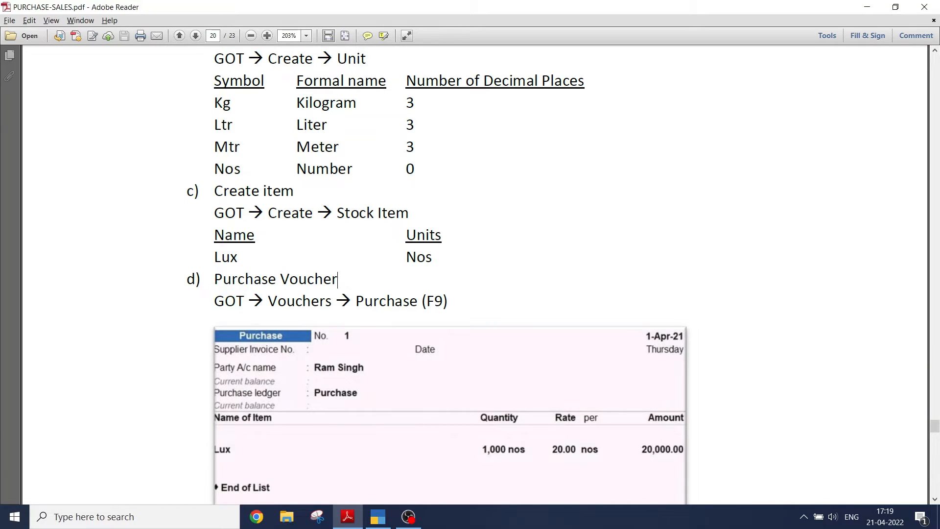
pyautogui.moveTo(214, 301); pyautogui.dragTo(417, 301)
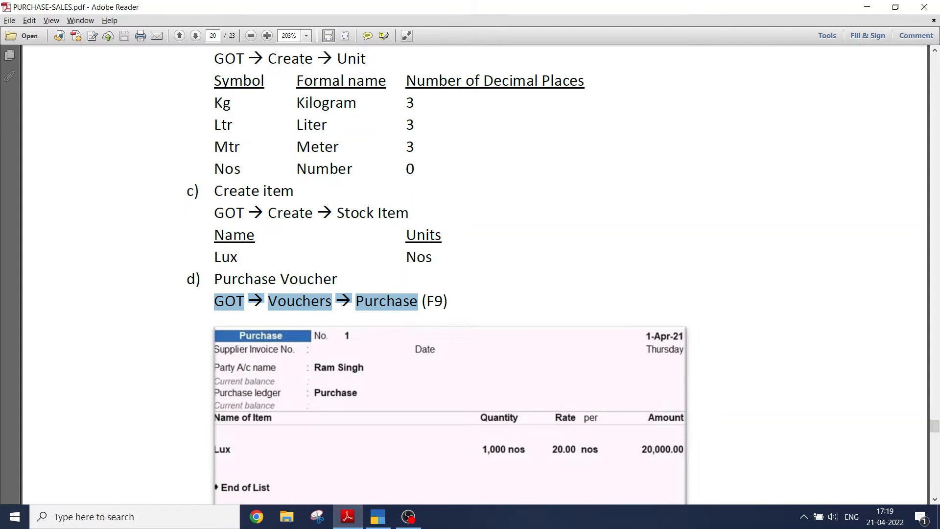
pyautogui.moveTo(421, 300); pyautogui.dragTo(448, 301)
pyautogui.scroll(-4, 469, 274)
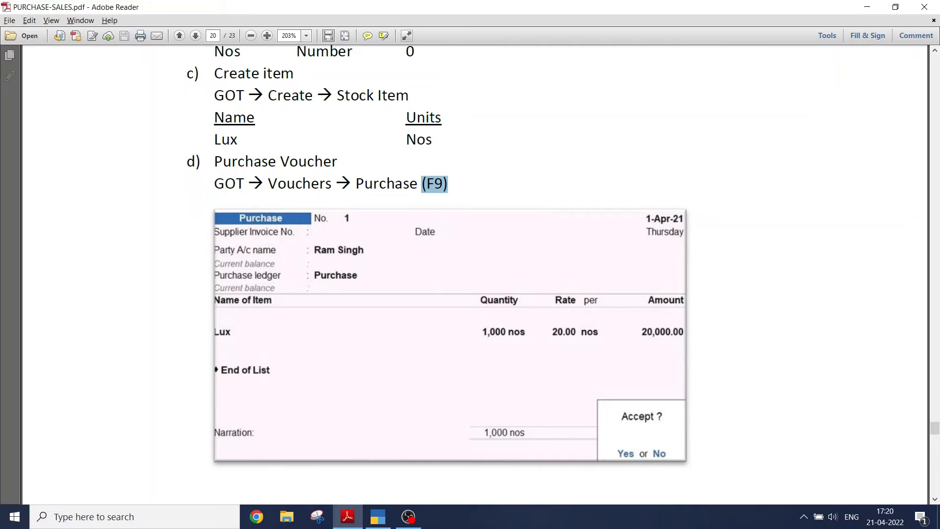
pyautogui.press('ctrl')
pyautogui.press('ctrl')
pyautogui.press('ctrl')
pyautogui.press('ctrl')
pyautogui.press('ctrl')
pyautogui.scroll(-2, 438, 256)
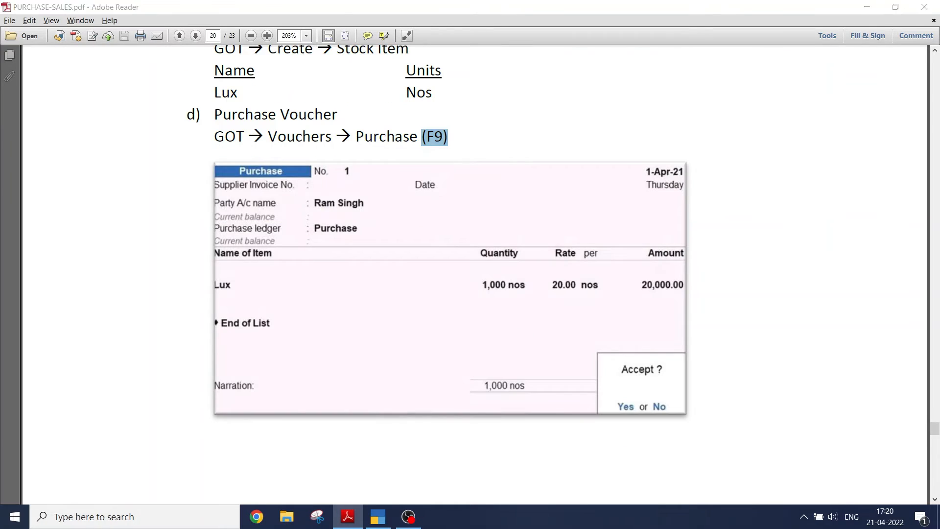
# - Switch back to TallyPrime and start a new purchase voucher, leaving the supplier invoice number and date blank
pyautogui.hotkey('alt', 'Tab')
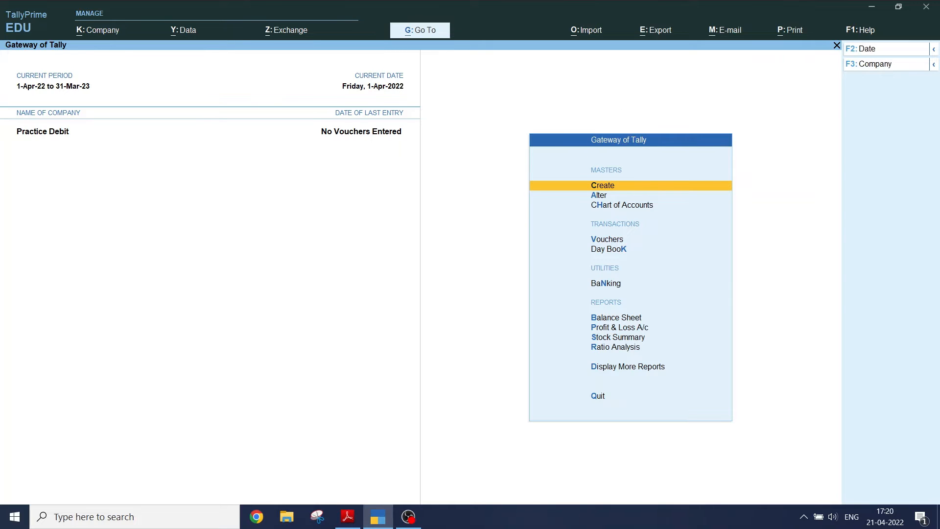
pyautogui.click(607, 239)
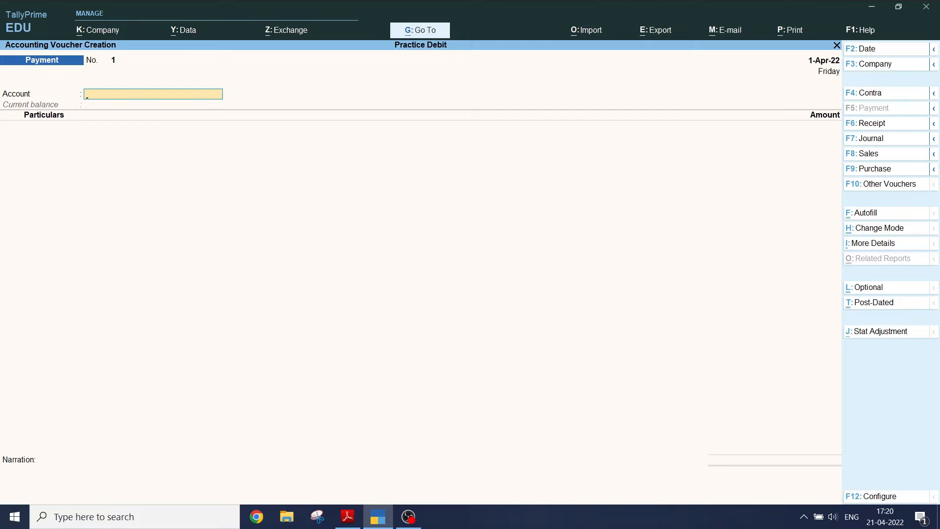
pyautogui.press('F9')
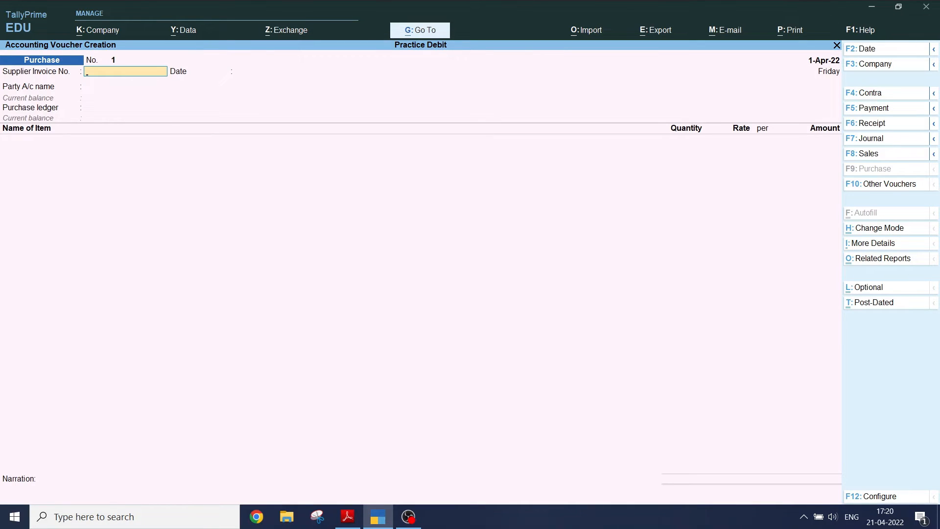
pyautogui.press('Return')
pyautogui.press('Return')
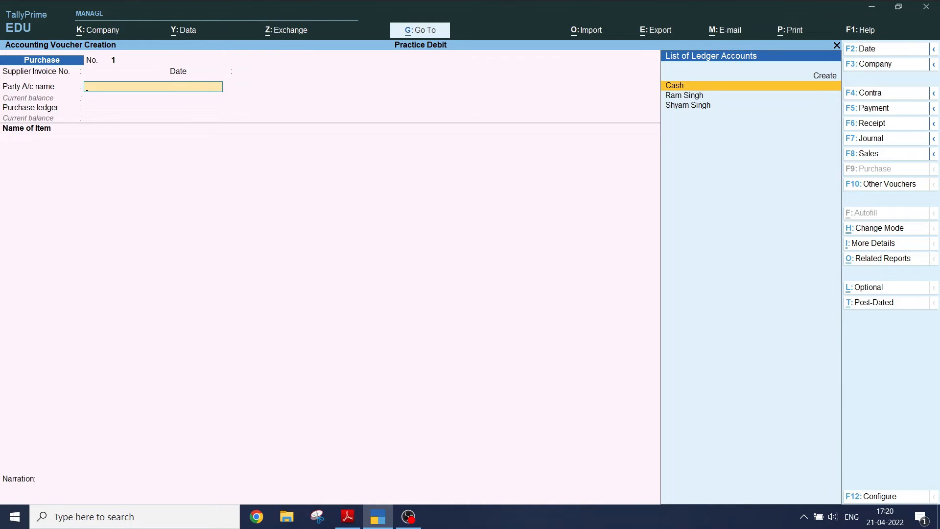
# - Set the voucher's party to the sundry creditor's account, accept the default receipt and party details, and choose Purchase as the purchase ledger
pyautogui.press('Down')
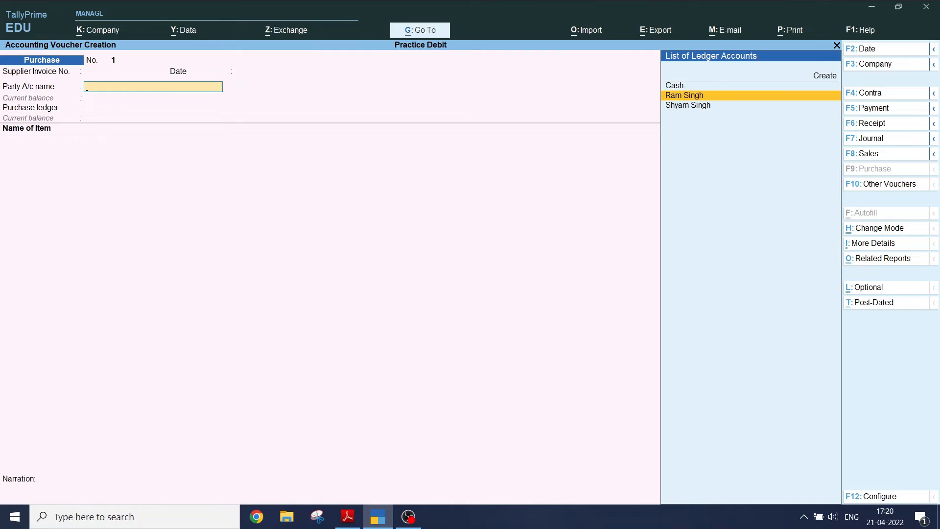
pyautogui.press('Return')
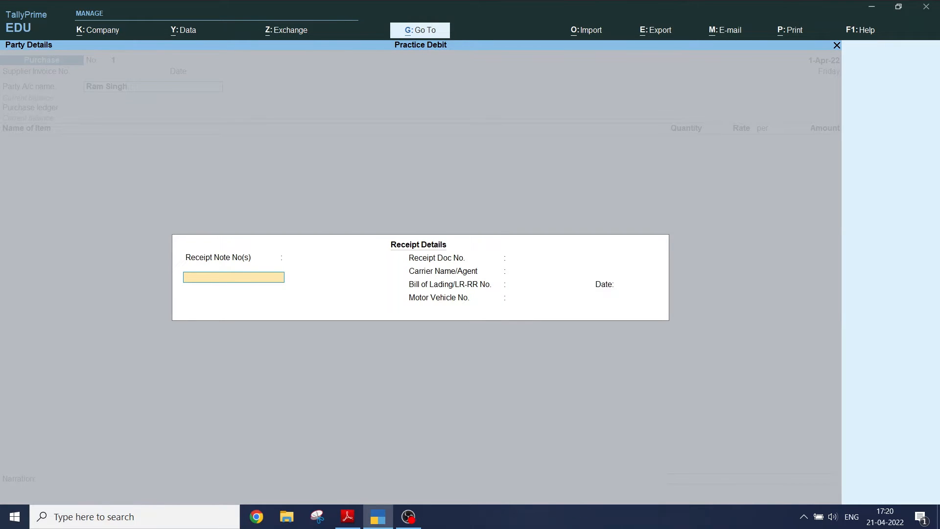
pyautogui.press('Return')
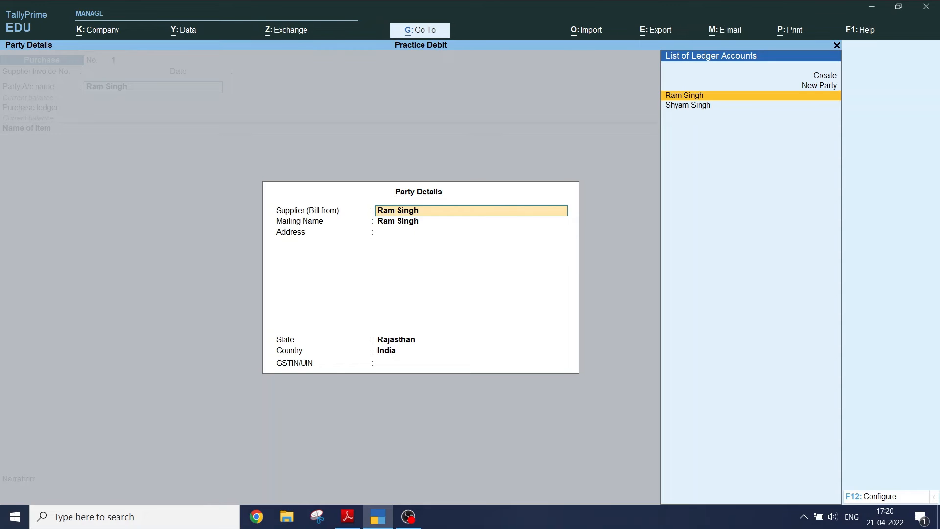
pyautogui.hotkey('ctrl', 'a')
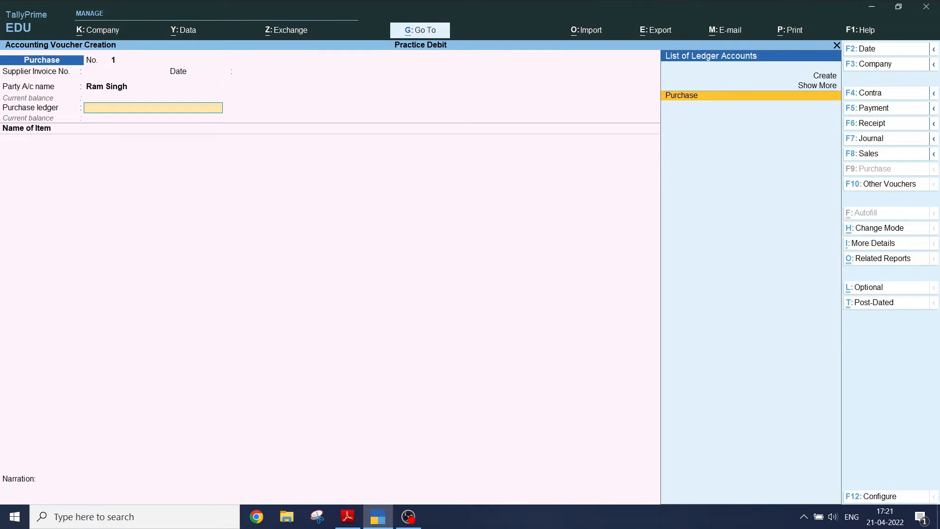
pyautogui.press('Return')
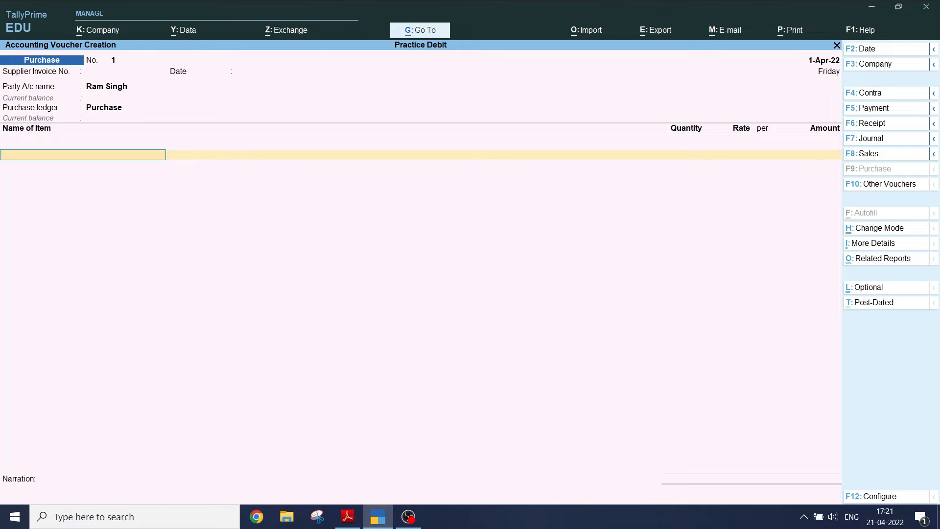
# - Add the stock item Lux to the purchase voucher with quantity 1000 nos at a rate of 20, and end the item list
pyautogui.write('L')
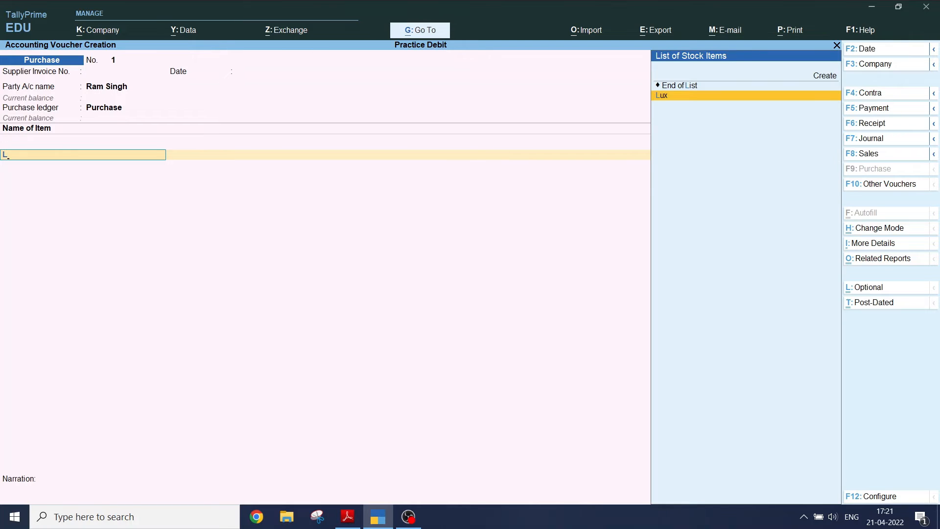
pyautogui.click(683, 97)
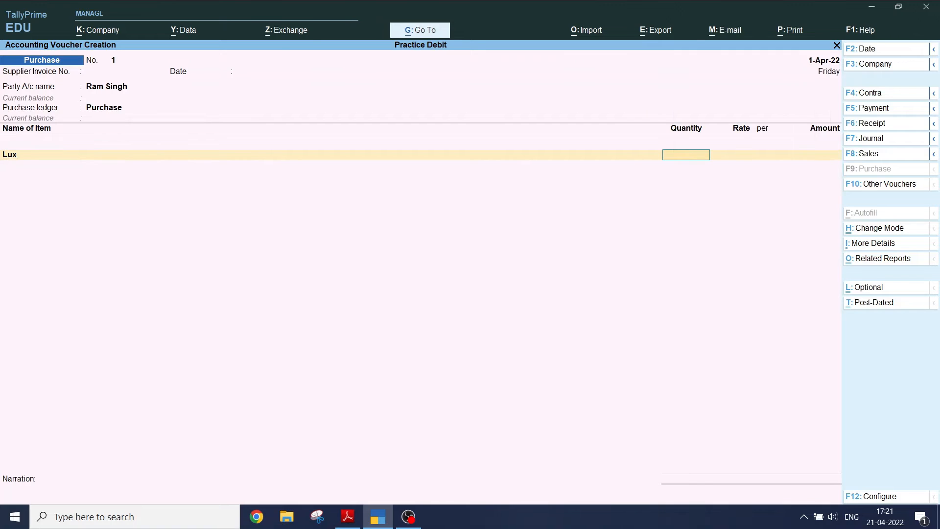
pyautogui.write('1000')
pyautogui.press('Return')
pyautogui.write('20')
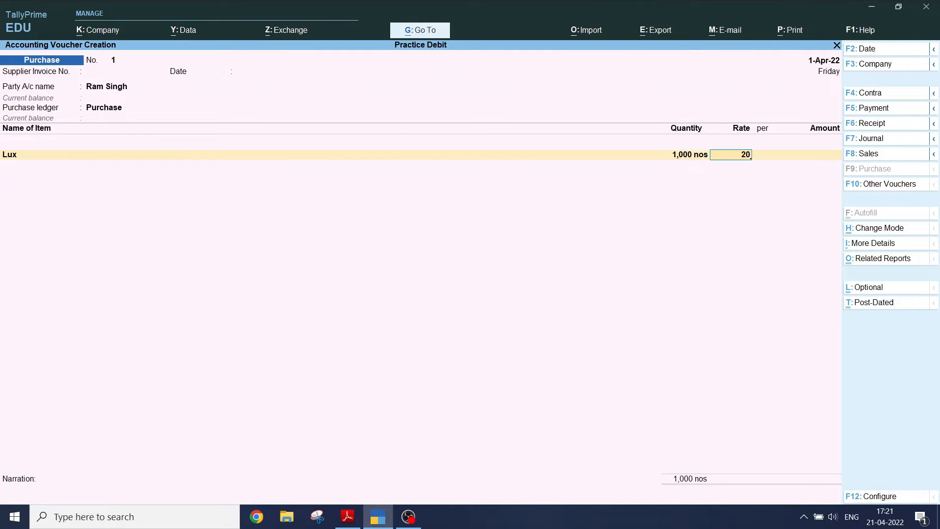
pyautogui.press('Return')
pyautogui.press('Return')
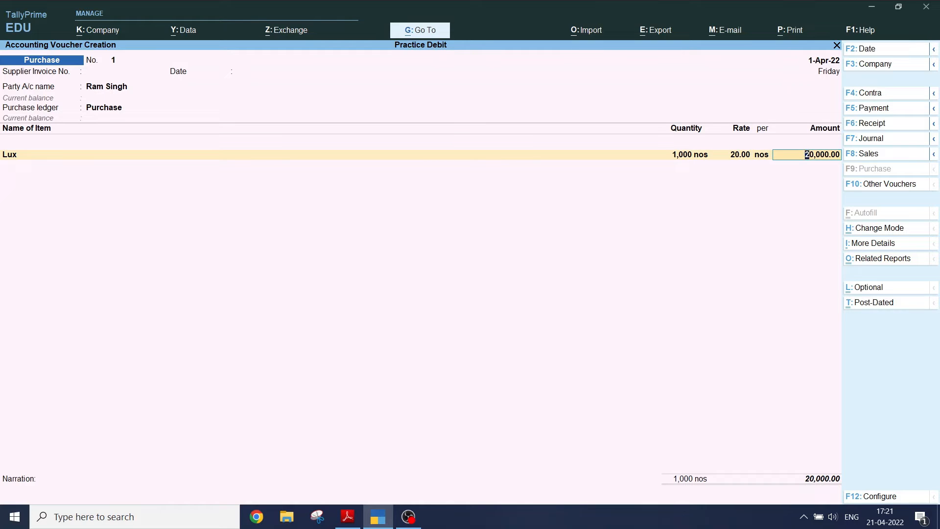
pyautogui.press('Return')
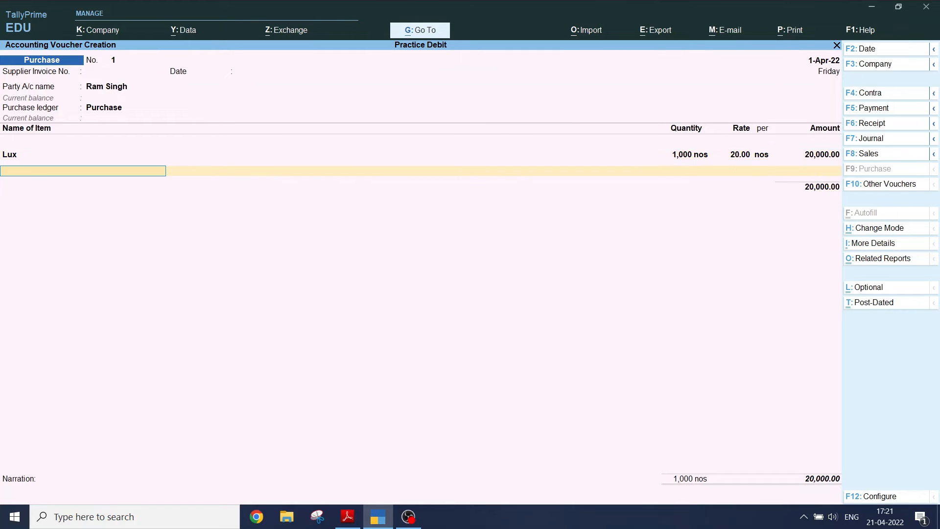
pyautogui.press('Return')
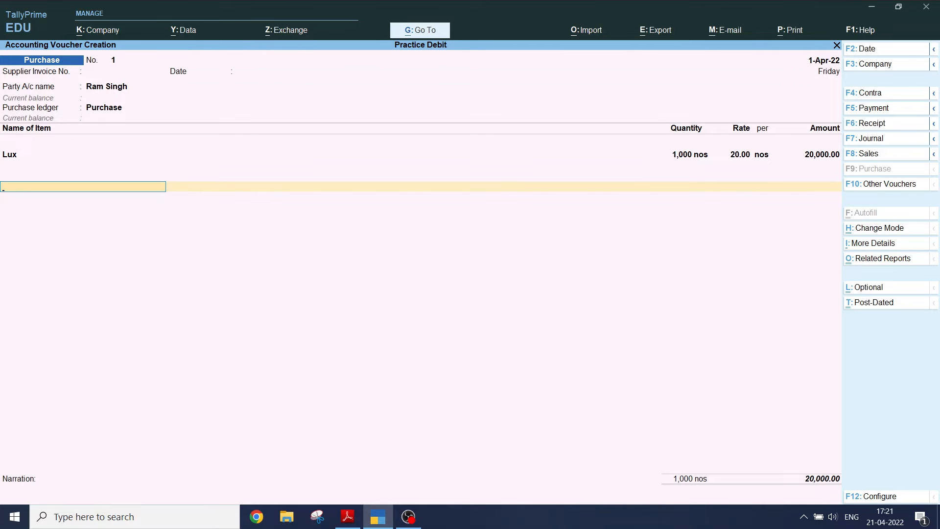
# - Save the purchase voucher without a narration and return to the Gateway of Tally
pyautogui.press('ctrl')
pyautogui.hotkey('ctrl', 'a')
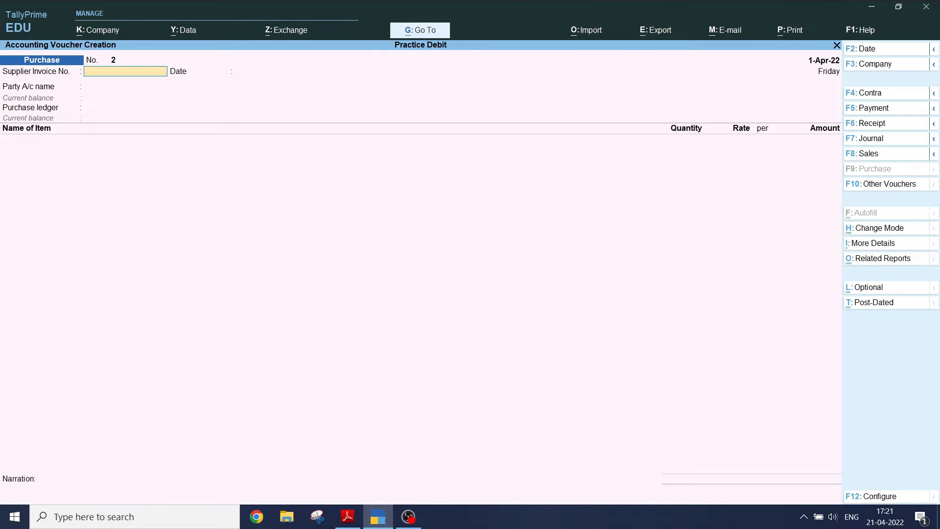
pyautogui.press('Escape')
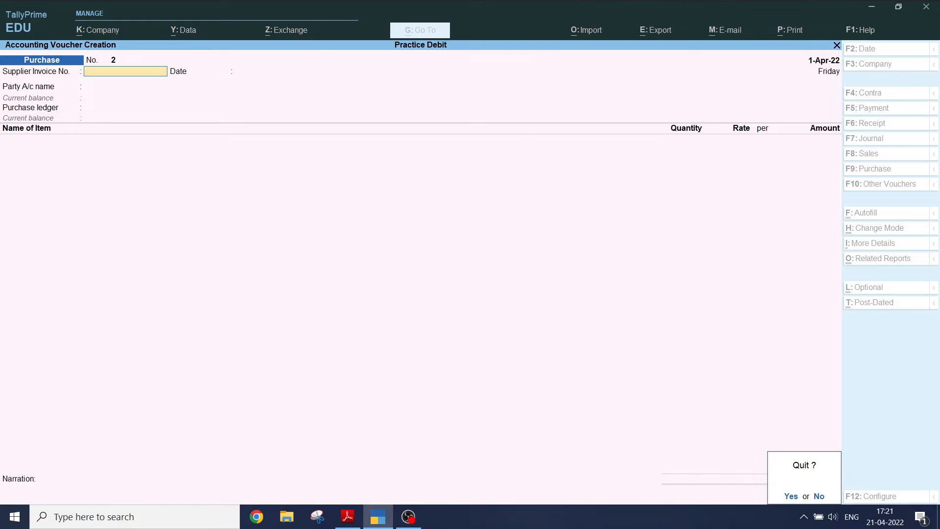
pyautogui.press('y')
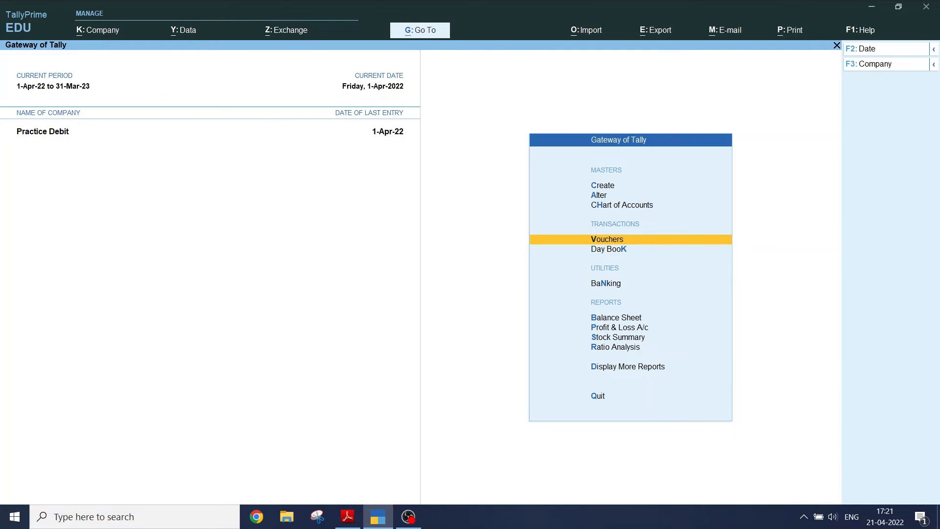
# - Switch to Adobe Reader and examine the Display Stock instructions, including the report path and the sample monthly summary for Lux
pyautogui.hotkey('alt', 'Tab')
pyautogui.scroll(-6, 470, 274)
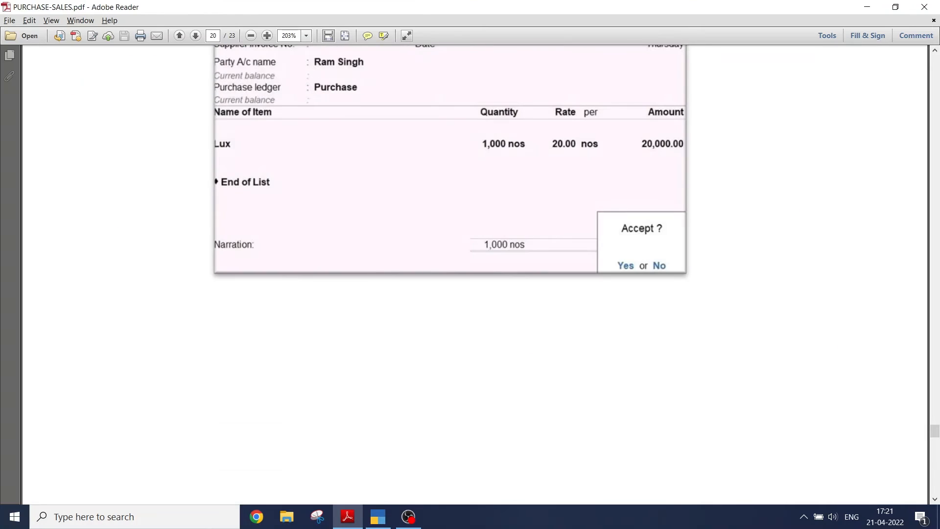
pyautogui.scroll(-6, 475, 274)
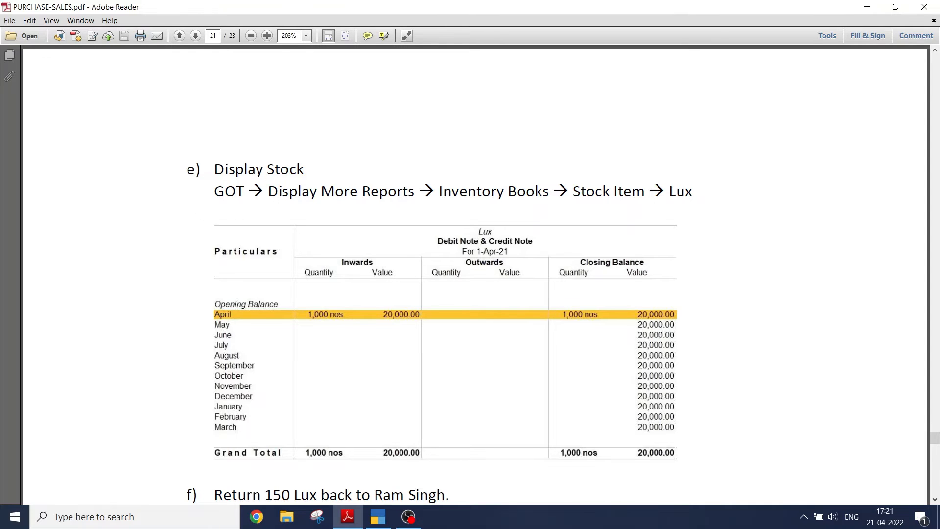
pyautogui.press('ctrl')
pyautogui.press('ctrl')
pyautogui.press('ctrl')
pyautogui.press('ctrl')
pyautogui.moveTo(215, 191); pyautogui.dragTo(692, 192)
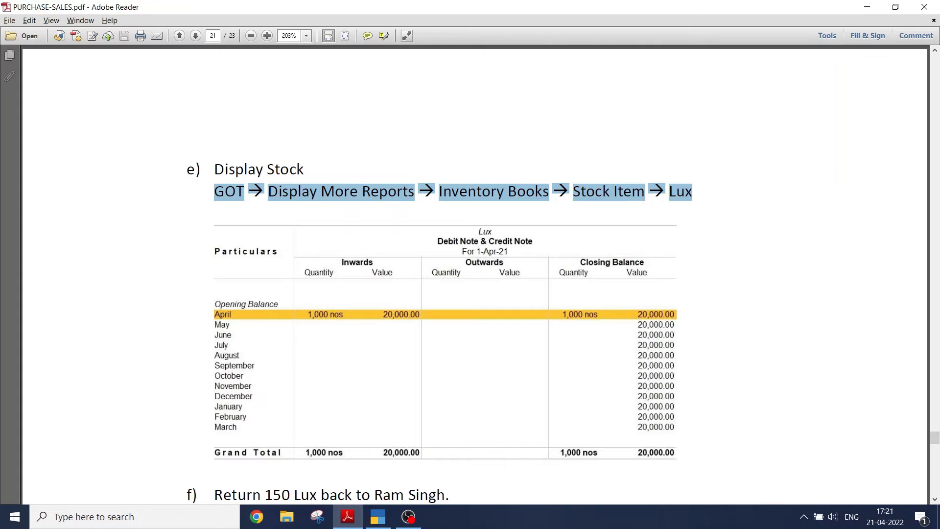
pyautogui.click(692, 192)
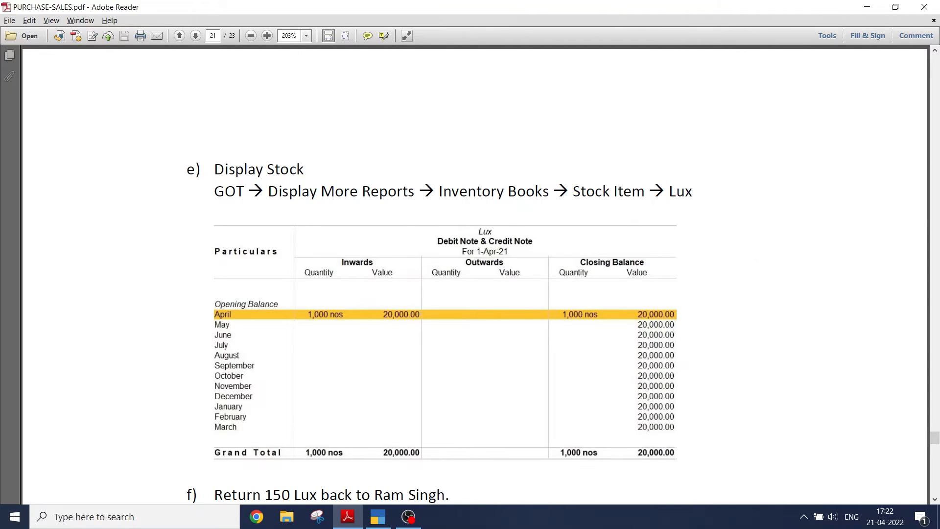
# - Switch back to TallyPrime, examine the monthly stock summary of Lux in the inventory books, and close the report
pyautogui.hotkey('alt', 'Tab')
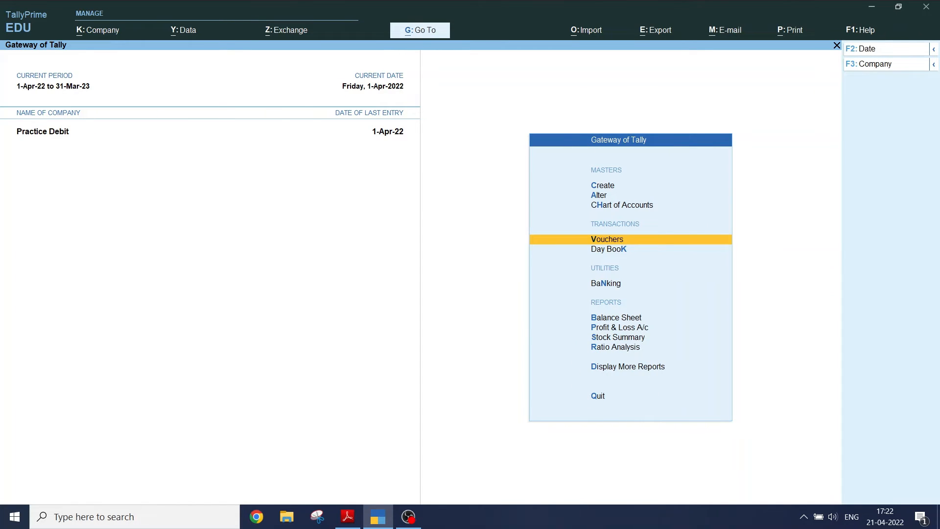
pyautogui.press('d')
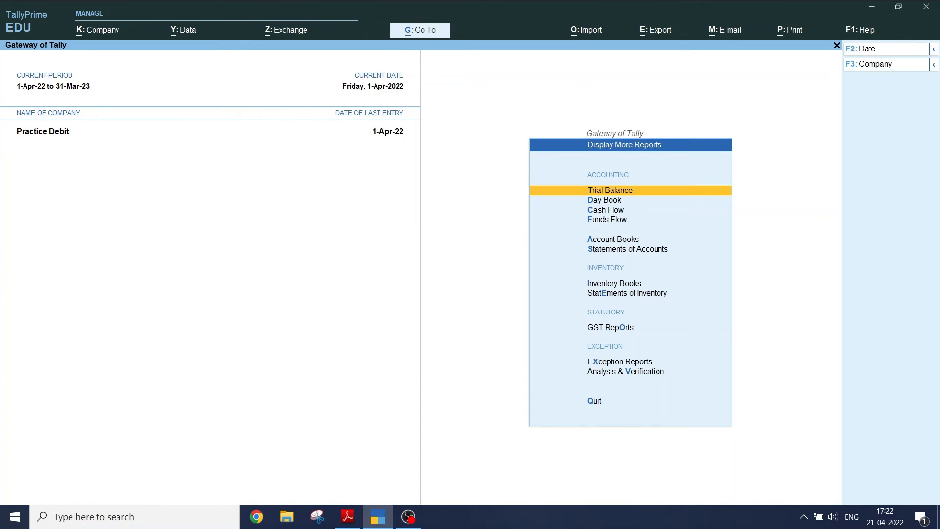
pyautogui.click(605, 281)
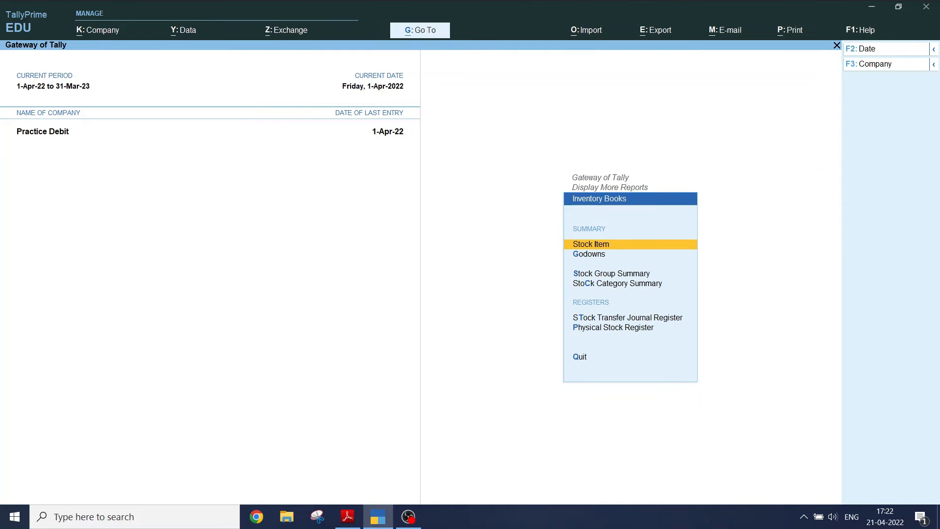
pyautogui.click(593, 241)
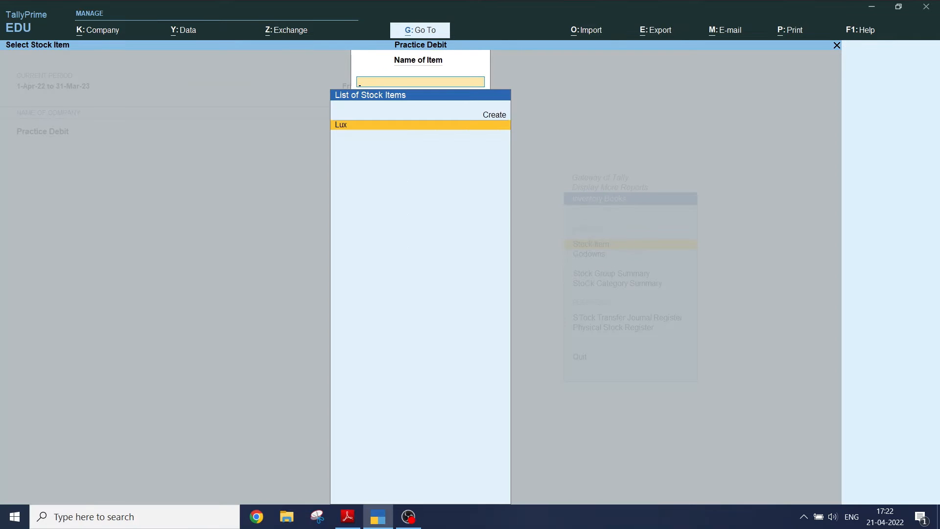
pyautogui.click(346, 124)
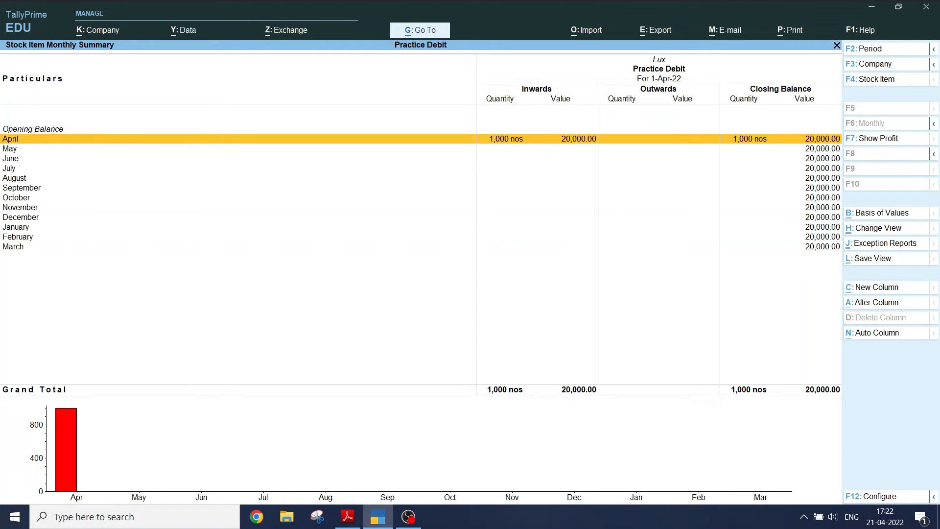
pyautogui.press('ctrl')
pyautogui.press('ctrl')
pyautogui.press('ctrl')
pyautogui.press('Escape')
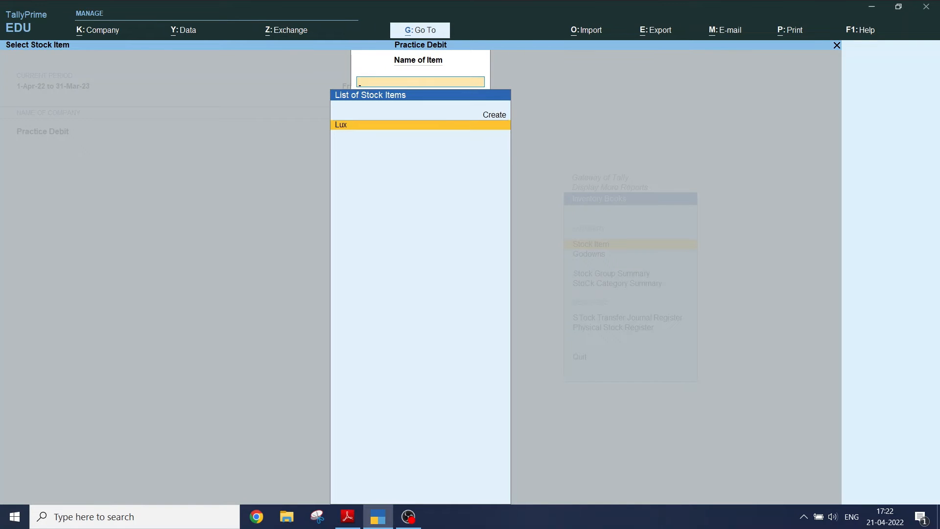
# - Return to the Gateway of Tally, switch to Adobe Reader and examine the debit note instructions for returning 150 Lux to the supplier
pyautogui.press('Escape')
pyautogui.press('Escape')
pyautogui.press('Escape')
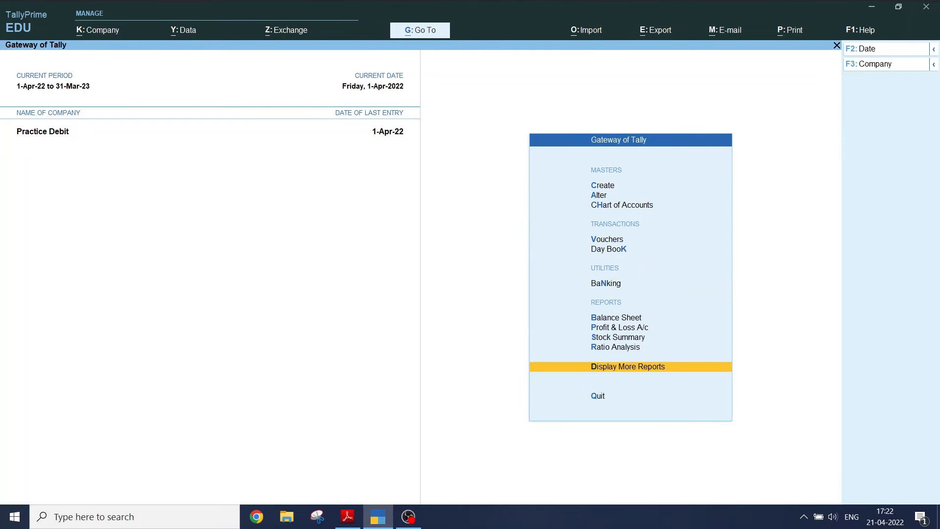
pyautogui.hotkey('alt', 'Tab')
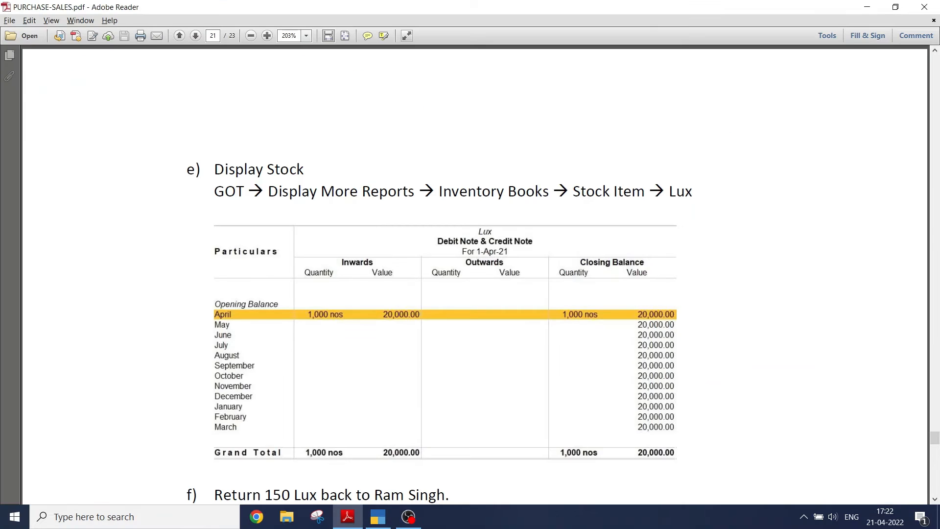
pyautogui.scroll(-3, 692, 51)
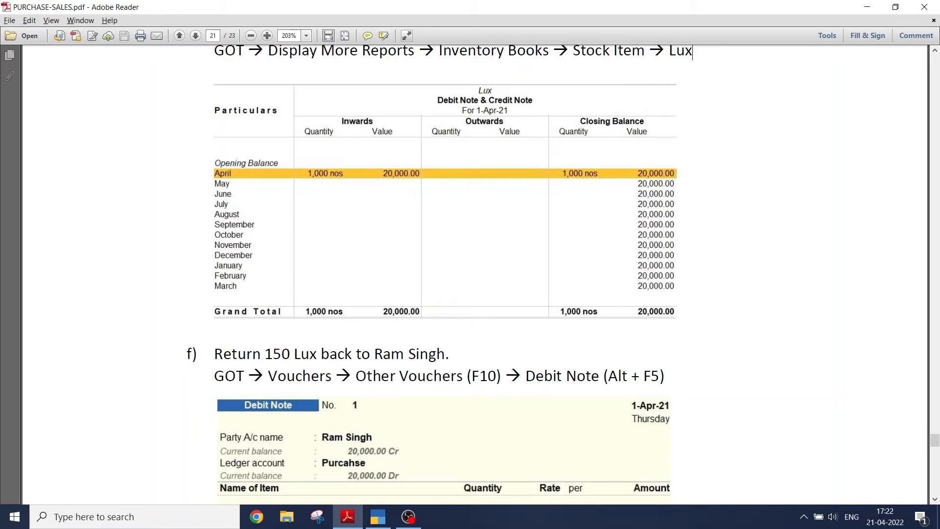
pyautogui.scroll(-2, 470, 274)
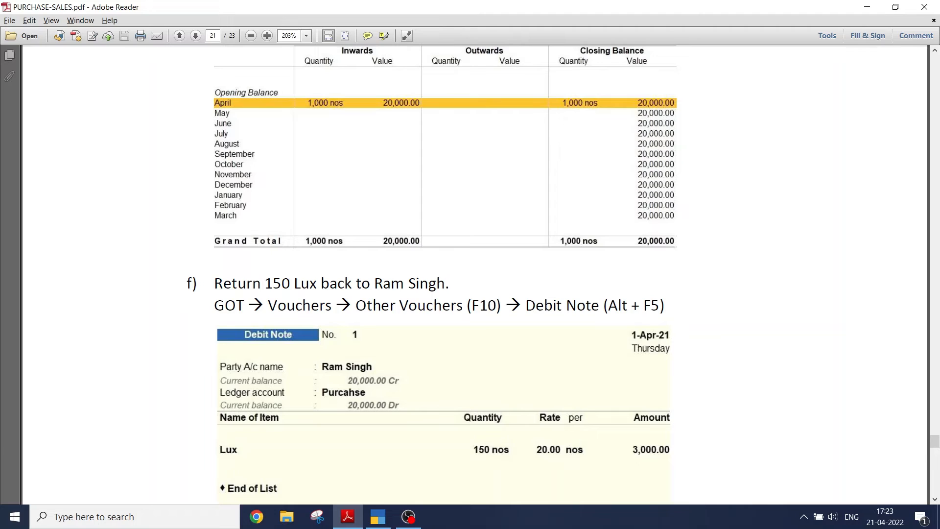
pyautogui.scroll(-5, 441, 269)
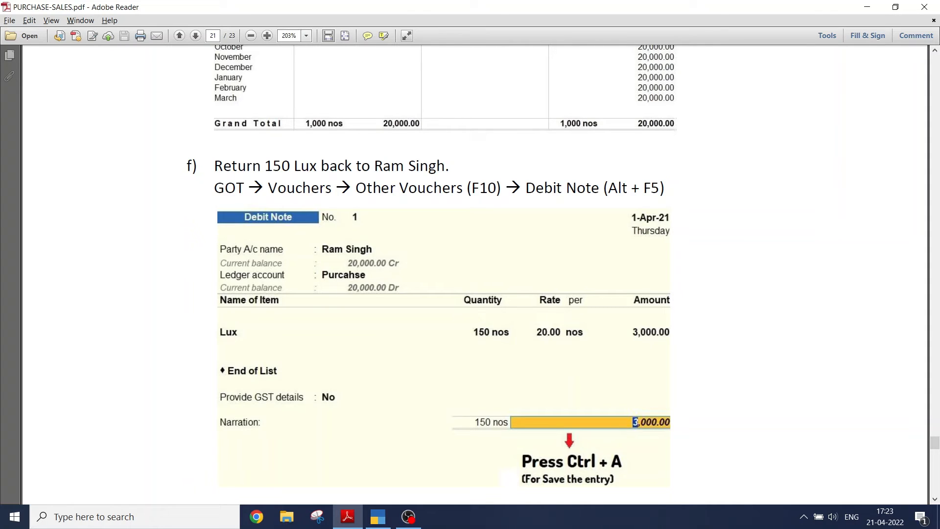
# - Switch back to TallyPrime and start a new Debit Note voucher
pyautogui.hotkey('alt', 'Tab')
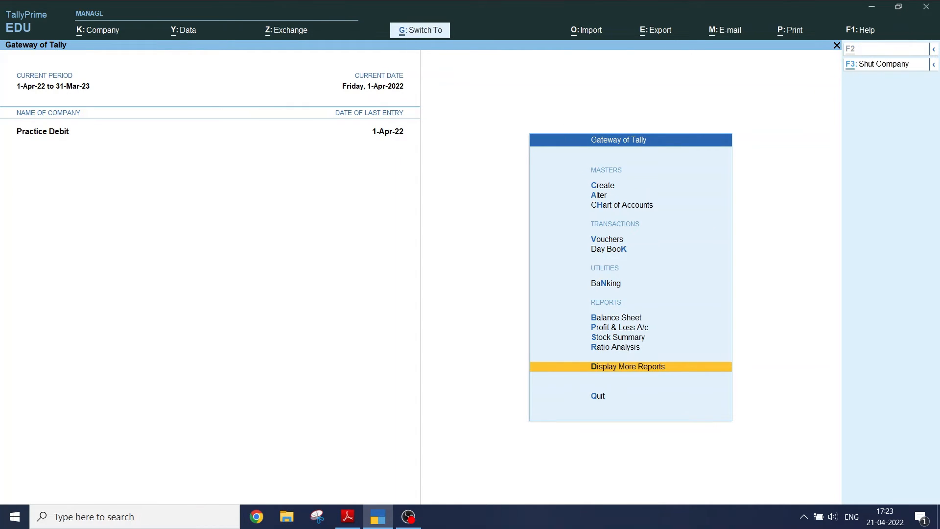
pyautogui.press('v')
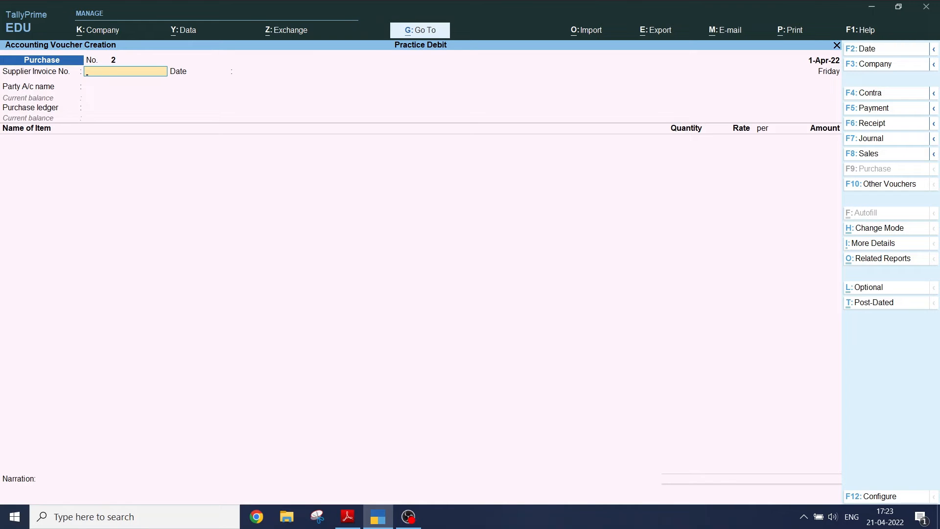
pyautogui.press('F10')
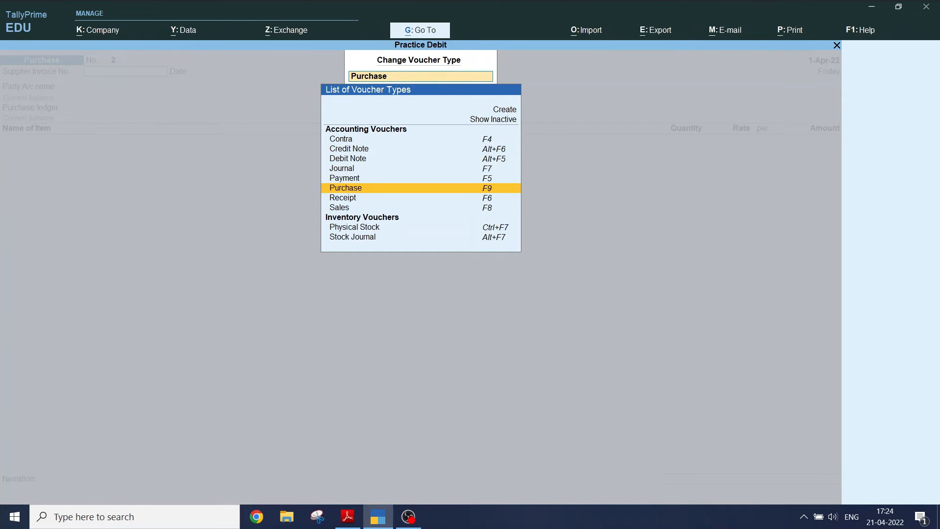
pyautogui.press('ctrl')
pyautogui.hotkey('alt', 'F5')
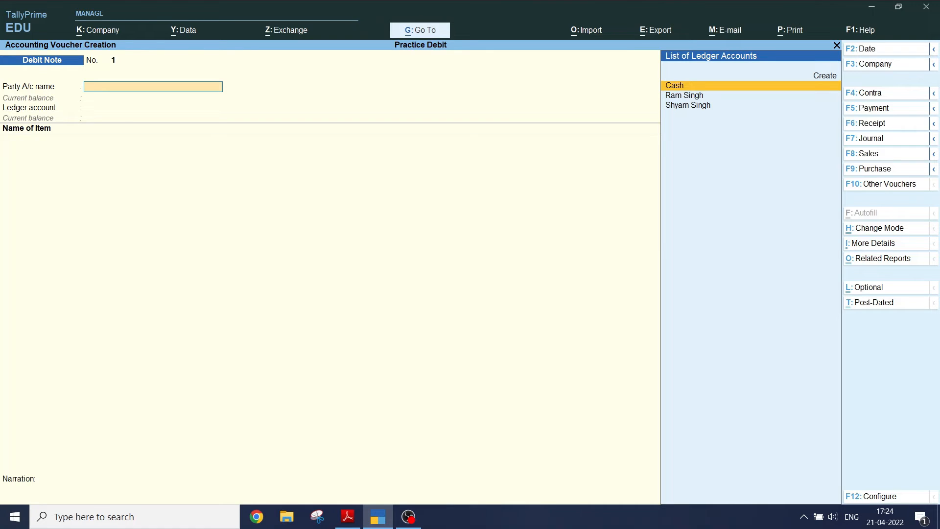
# - Set the supplier as the debit note's party account, accept the default dispatch and party details, and choose Purchase as the ledger account
pyautogui.press('Down')
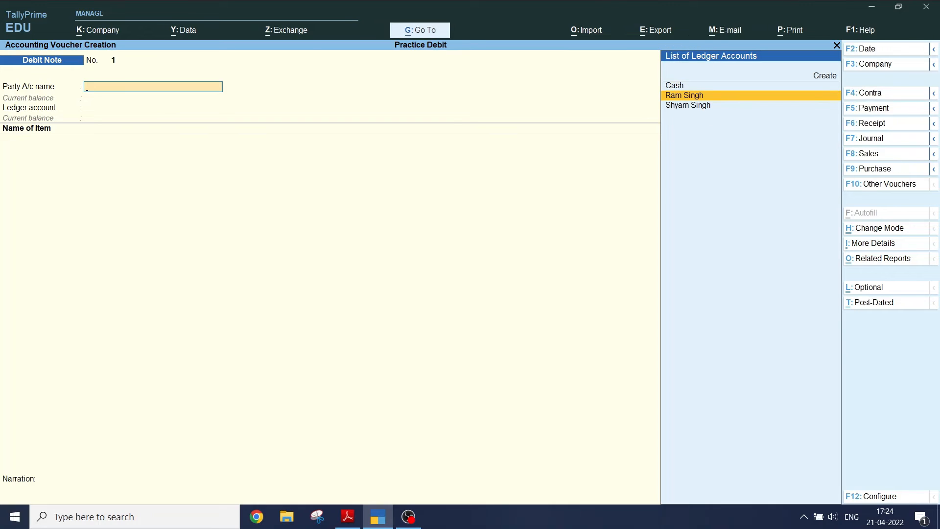
pyautogui.press('Return')
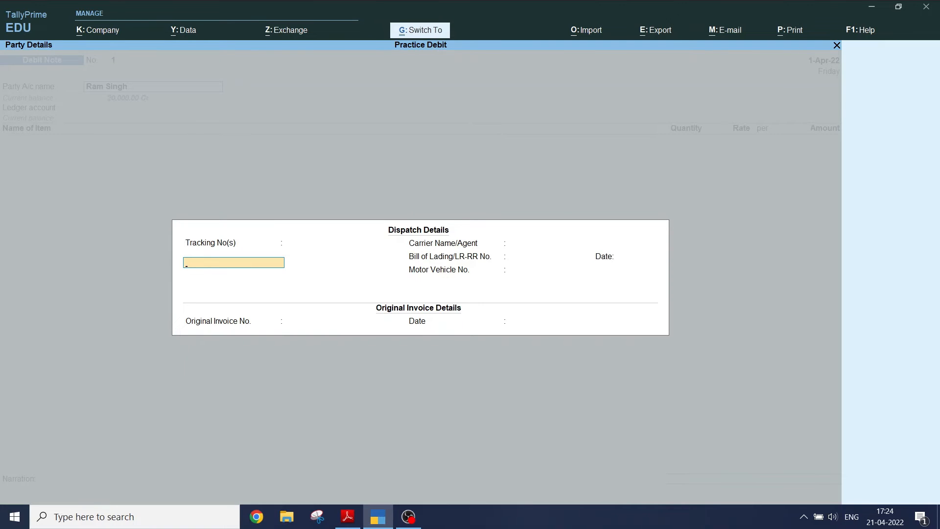
pyautogui.hotkey('ctrl', 'a')
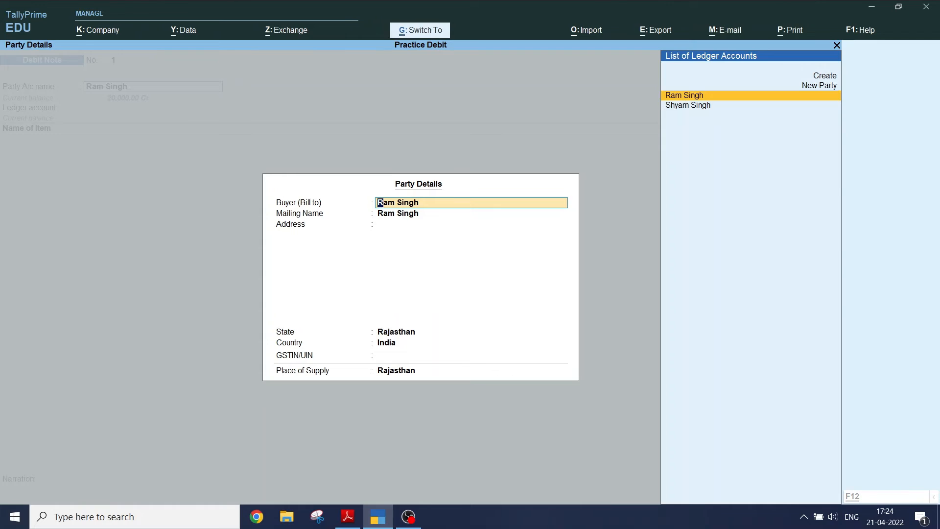
pyautogui.hotkey('ctrl', 'a')
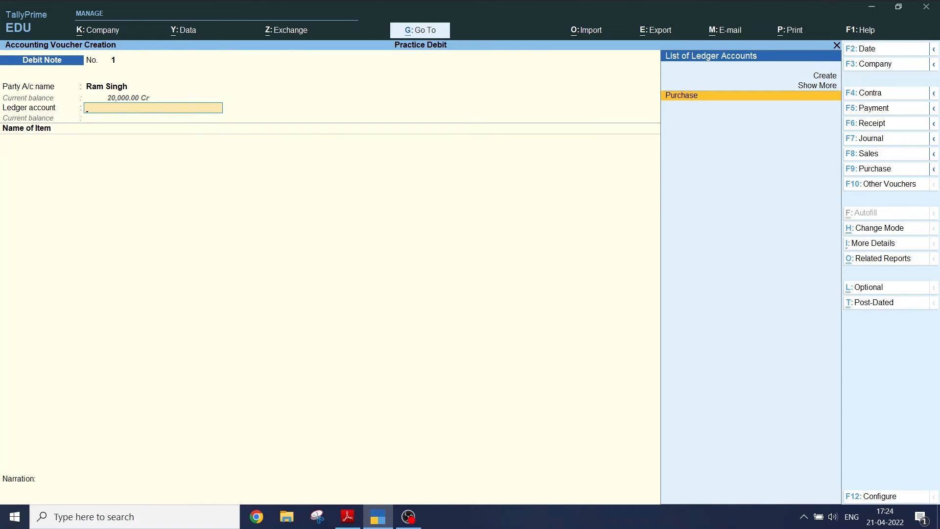
pyautogui.press('Return')
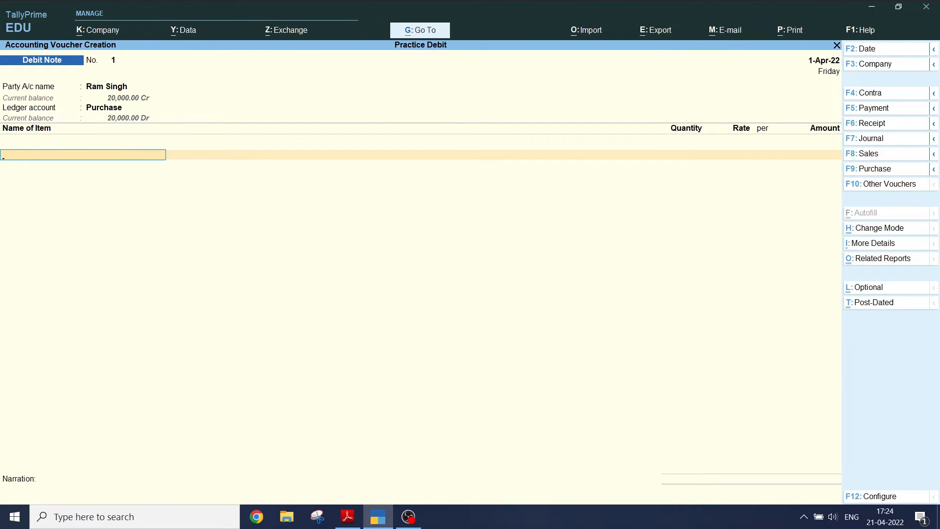
# - Add the stock item Lux to the debit note with quantity 150 nos at a rate of 20.00, and end the item list
pyautogui.write('L')
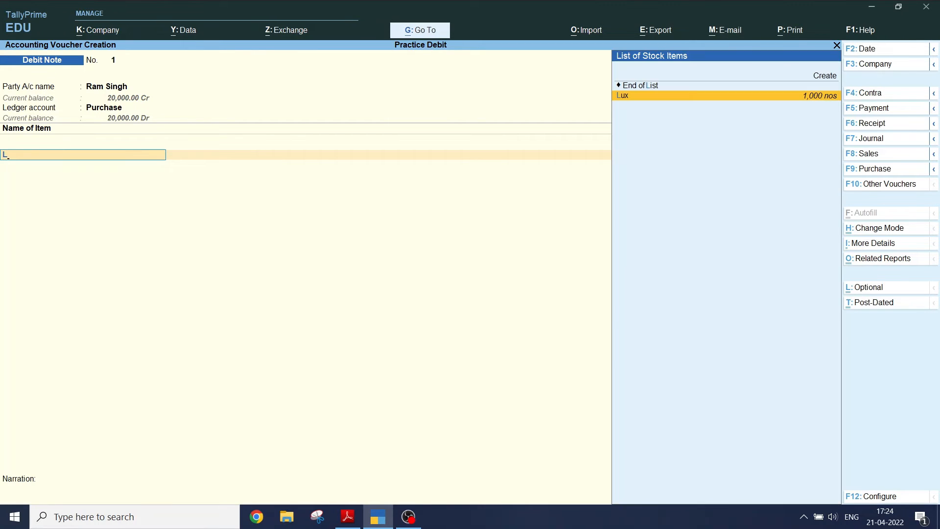
pyautogui.press('ctrl')
pyautogui.press('Return')
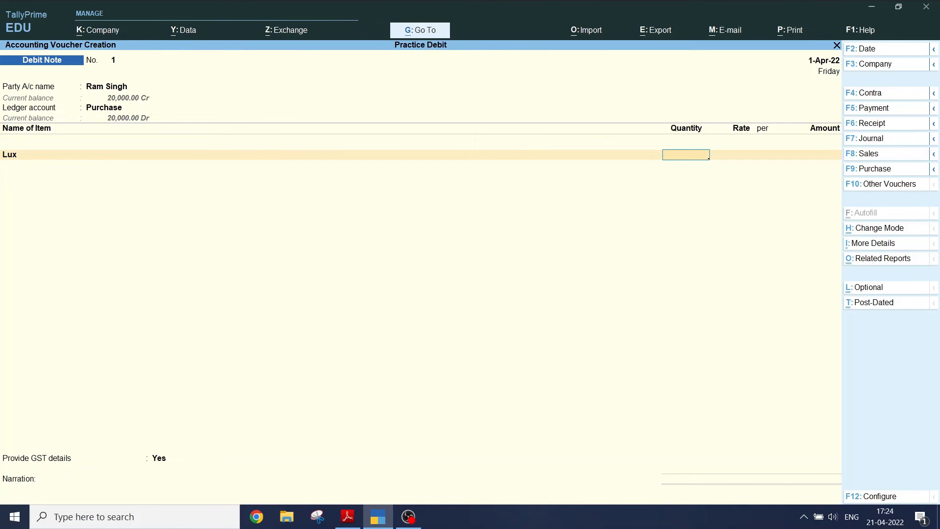
pyautogui.write('150')
pyautogui.press('Return')
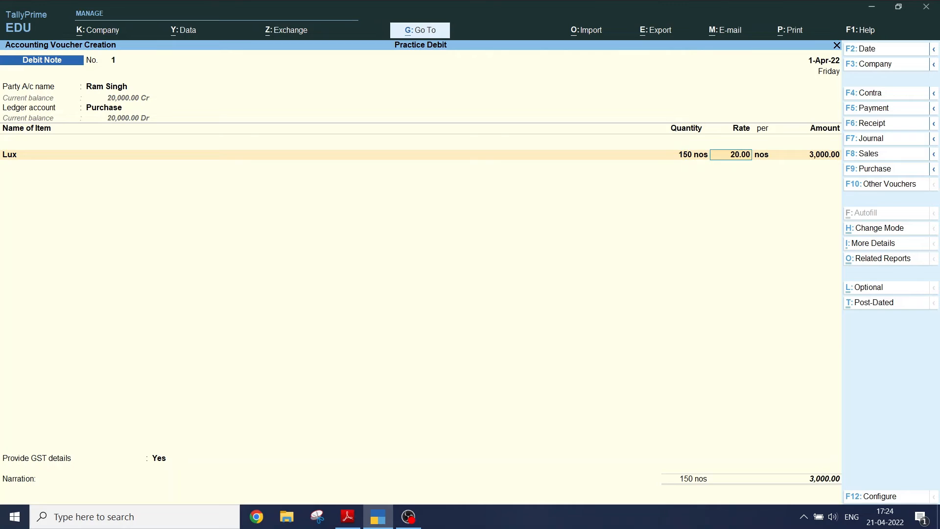
pyautogui.press('Return')
pyautogui.press('Return')
pyautogui.press('Return')
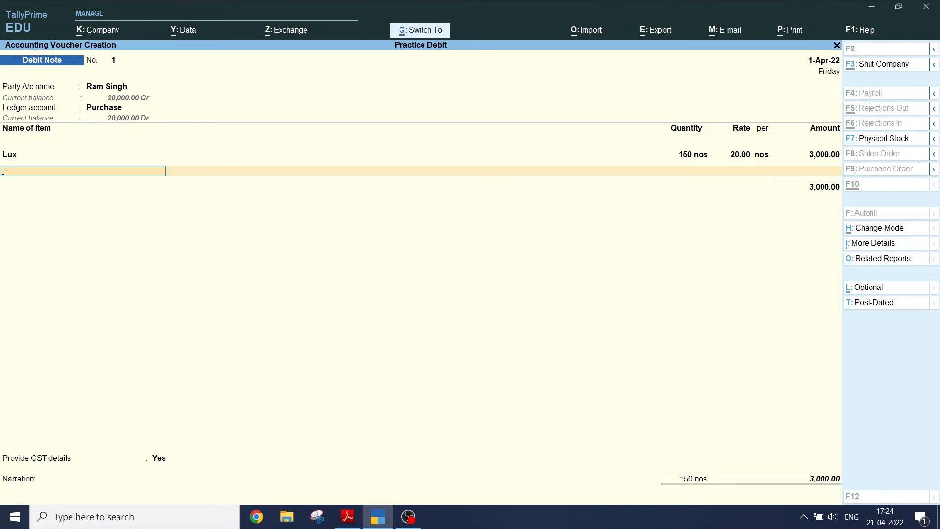
pyautogui.press('Return')
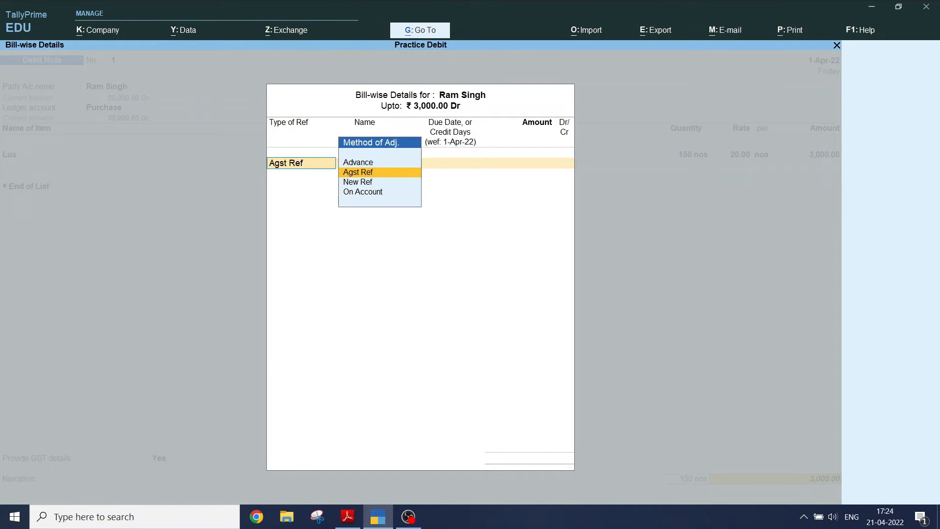
# - Allocate the 3,000.00 Dr in the bill-wise details as Agst Ref to pending bill 1
pyautogui.press('Return')
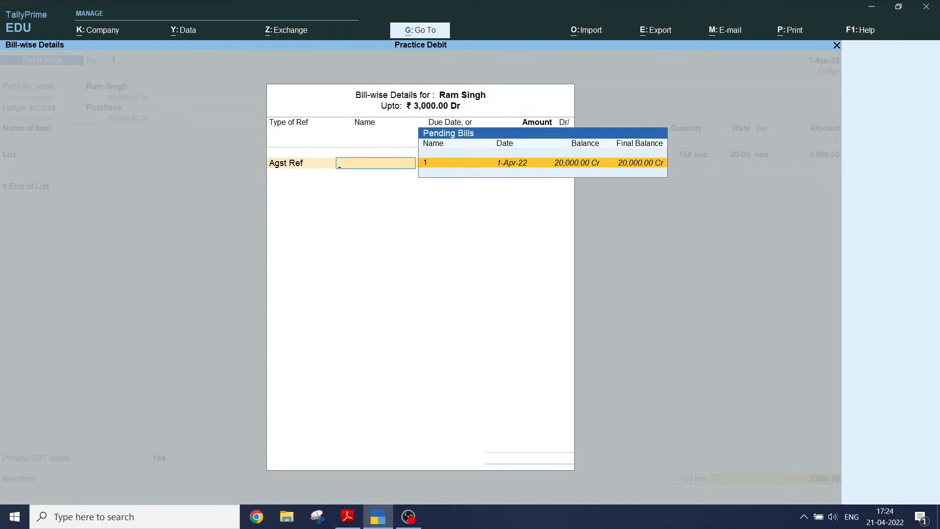
pyautogui.press('Return')
pyautogui.press('Return')
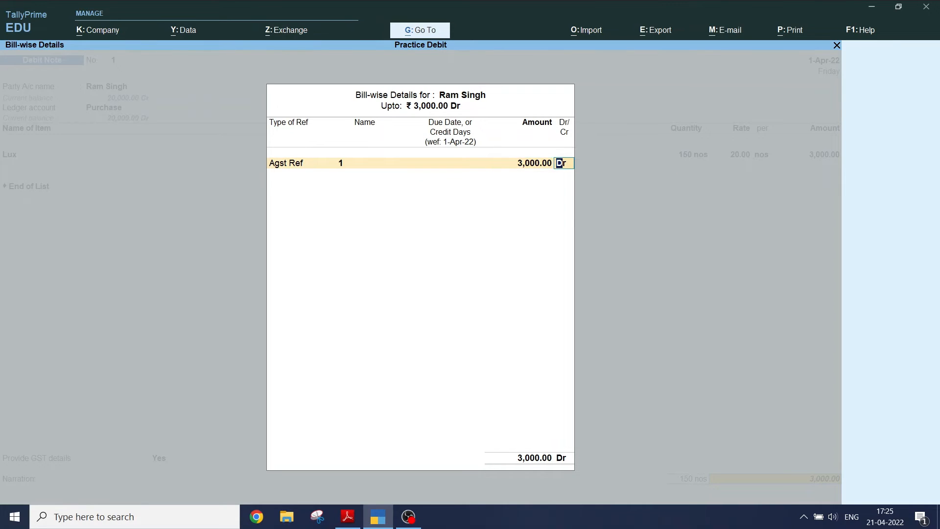
pyautogui.press('Return')
pyautogui.press('ctrl')
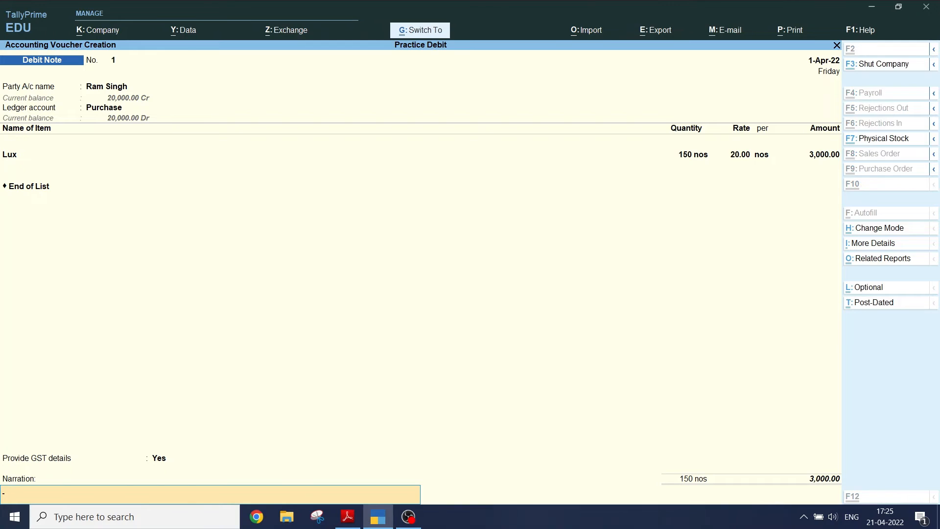
# - Save the debit note without a narration and return to the Gateway of Tally
pyautogui.hotkey('ctrl', 'a')
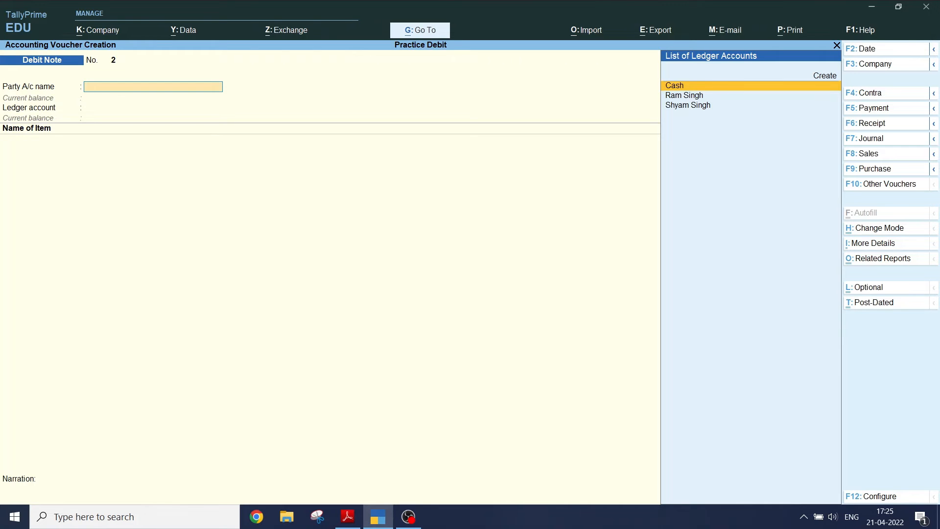
pyautogui.press('Escape')
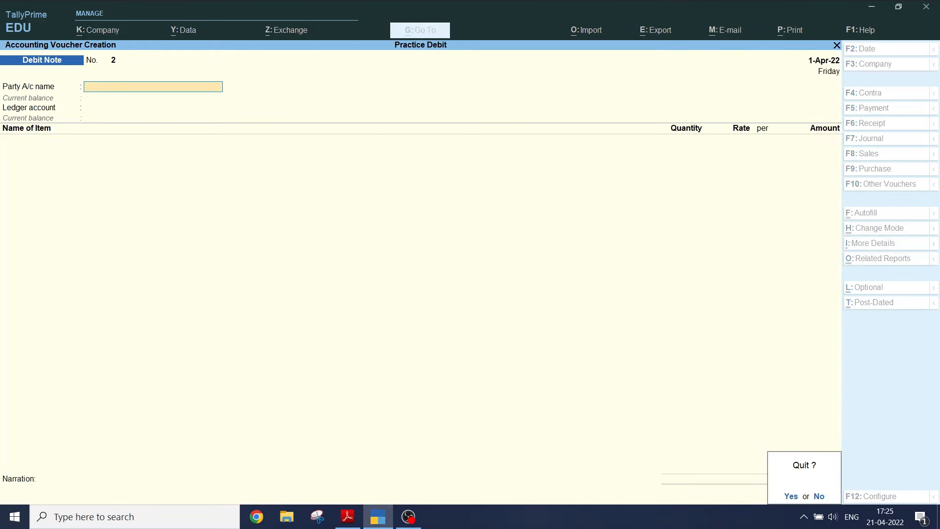
pyautogui.press('y')
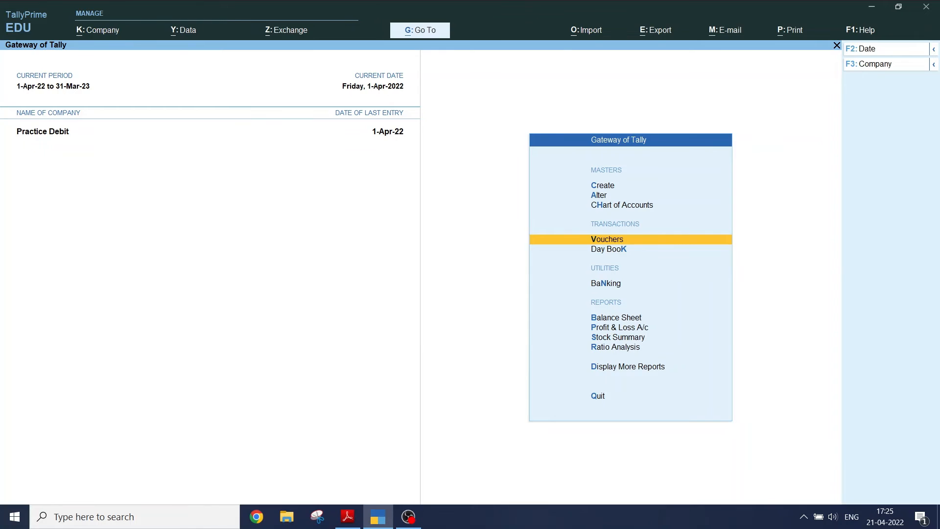
# - Switch to Adobe Reader and examine the instructions for checking the stock of Lux, including the report path and sample voucher listing
pyautogui.hotkey('alt', 'Tab')
pyautogui.scroll(-5, 470, 274)
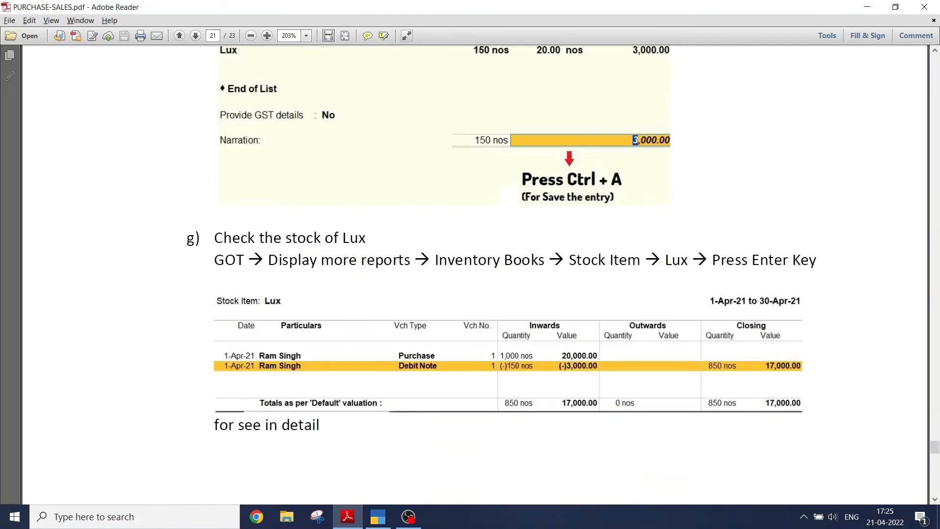
pyautogui.scroll(-4, 470, 274)
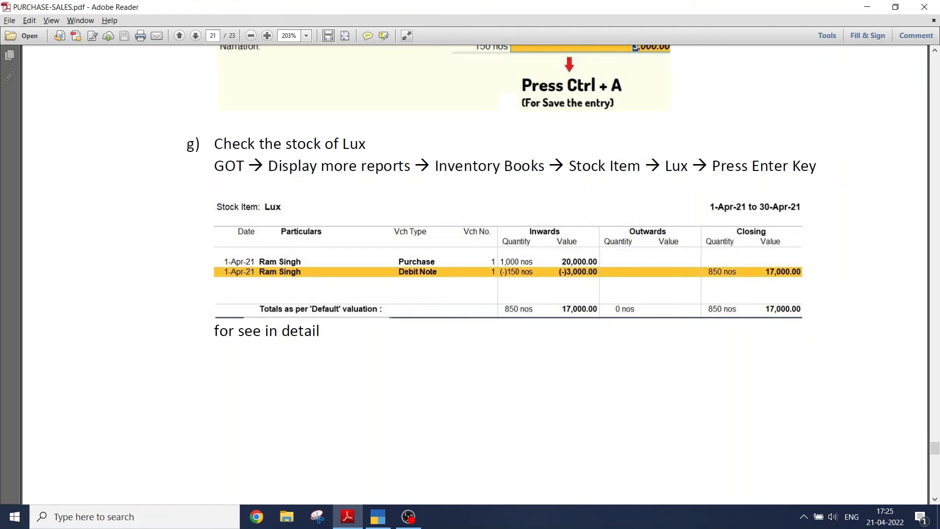
pyautogui.scroll(-4, 470, 274)
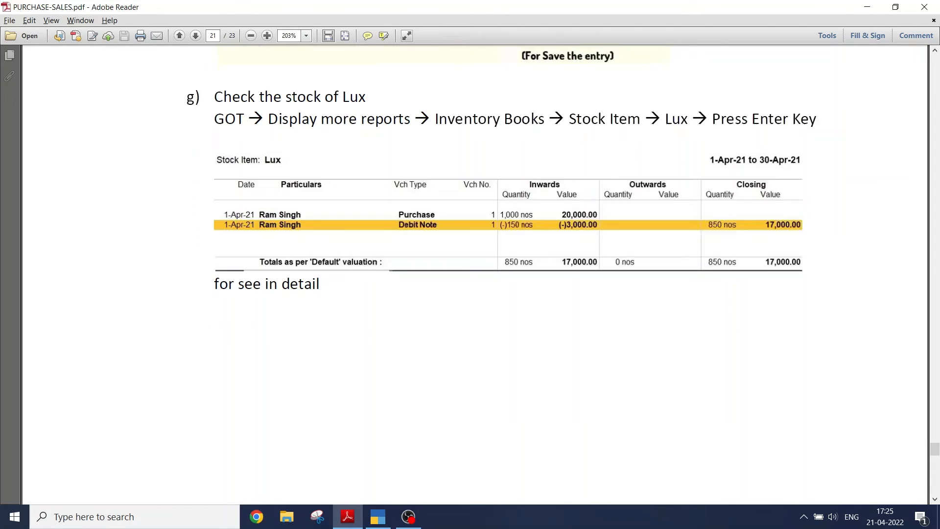
pyautogui.scroll(2, 470, 274)
pyautogui.scroll(-2, 470, 274)
pyautogui.scroll(4, 469, 275)
pyautogui.scroll(-14, 470, 274)
pyautogui.scroll(7, 469, 274)
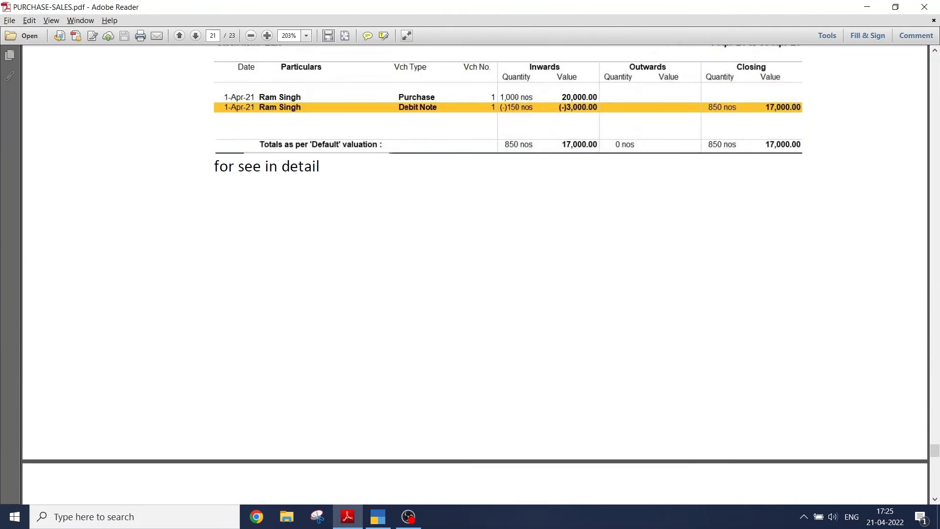
pyautogui.scroll(8, 470, 274)
# - Switch back to TallyPrime and view the monthly stock summary of Lux in the inventory books, including April's voucher details
pyautogui.hotkey('alt', 'Tab')
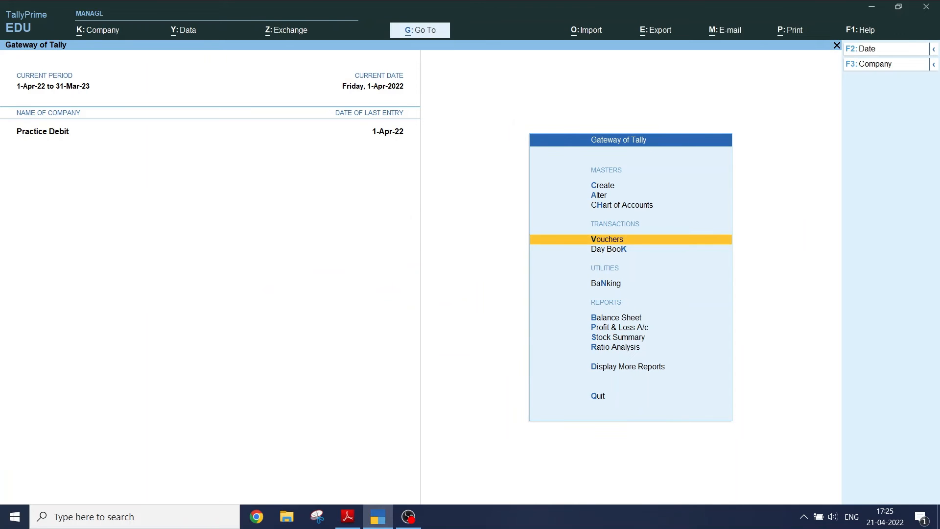
pyautogui.press('ctrl')
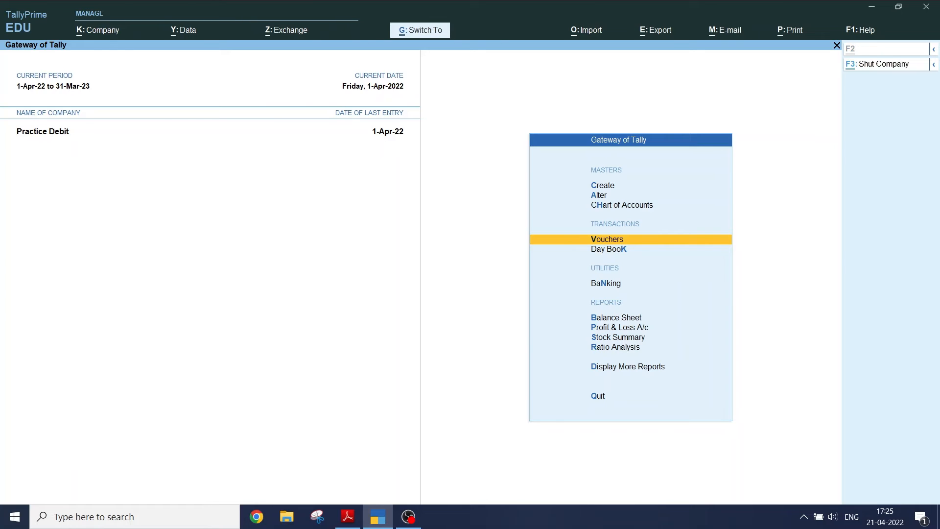
pyautogui.press('d')
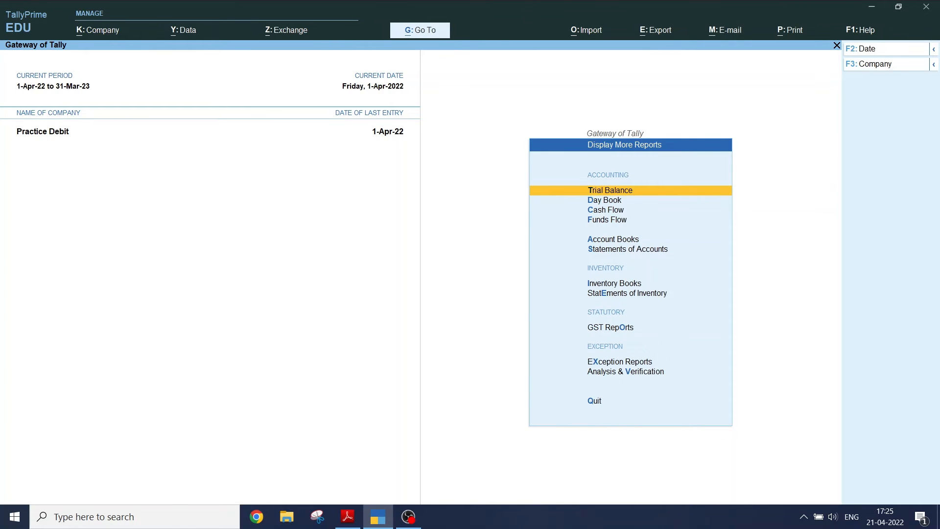
pyautogui.press('i')
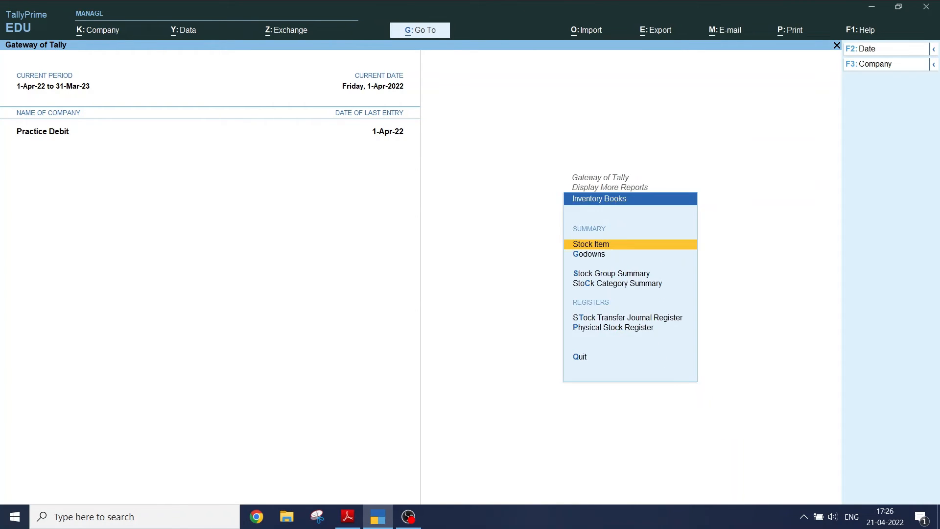
pyautogui.click(591, 243)
pyautogui.press('Return')
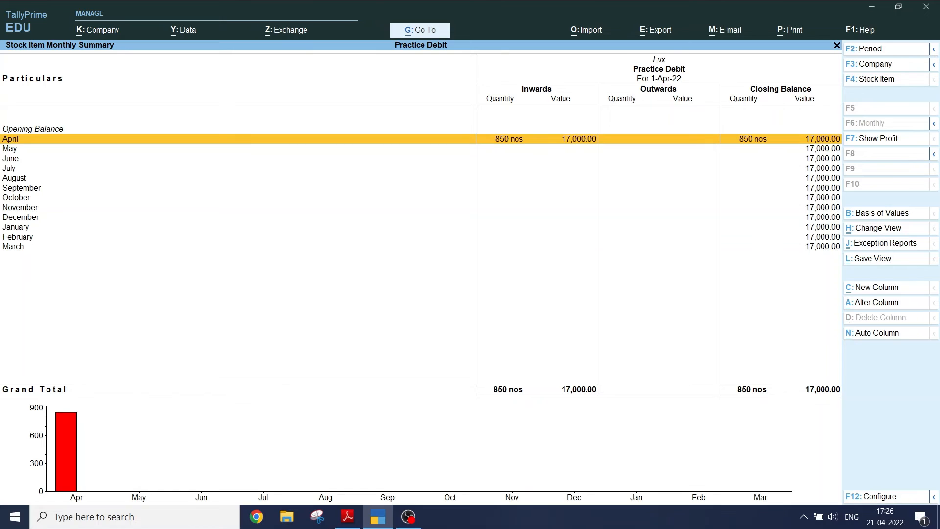
pyautogui.press('Return')
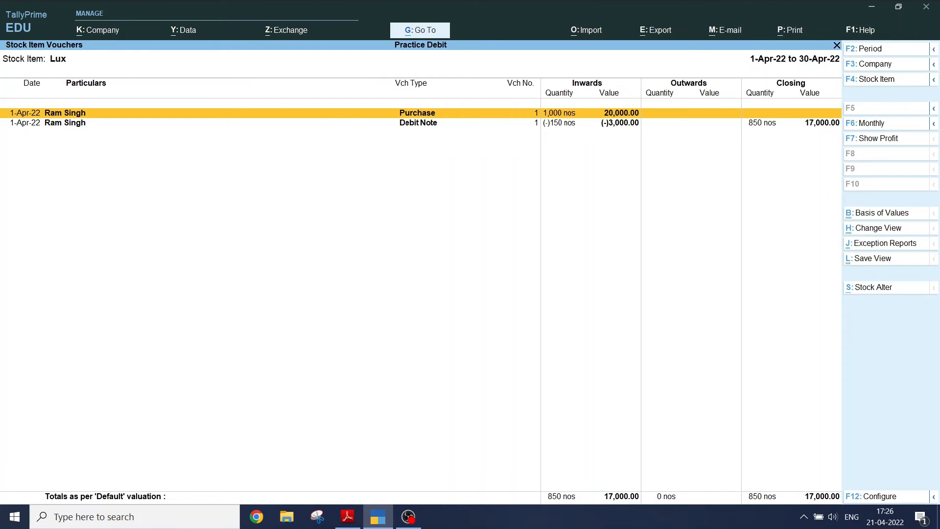
# - Close the stock reports of Lux and return to the Gateway of Tally
pyautogui.press('Escape')
pyautogui.press('Escape')
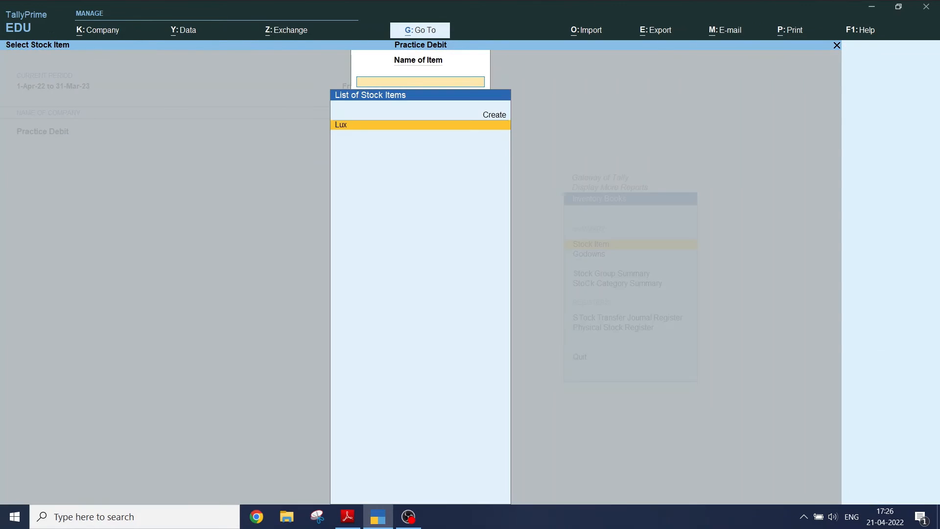
pyautogui.press('Escape')
pyautogui.press('Escape')
pyautogui.press('Escape')
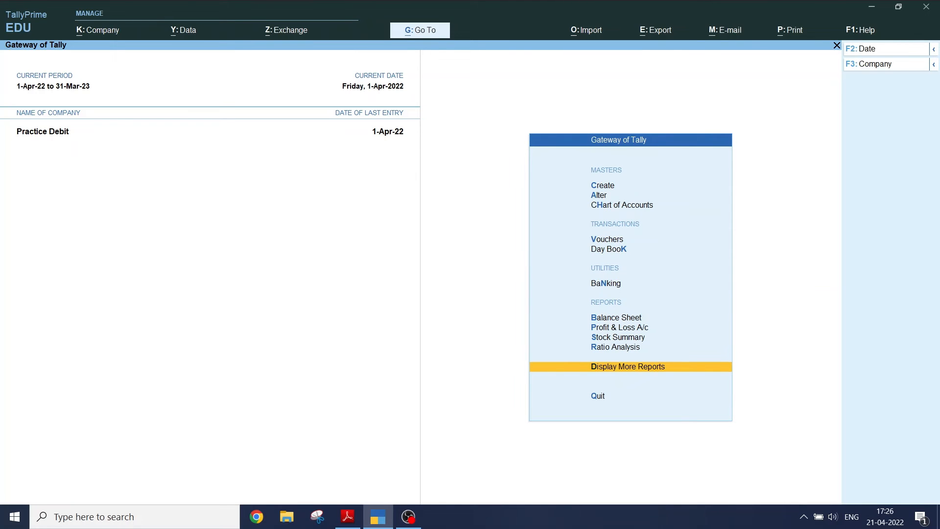
pyautogui.press('ctrl')
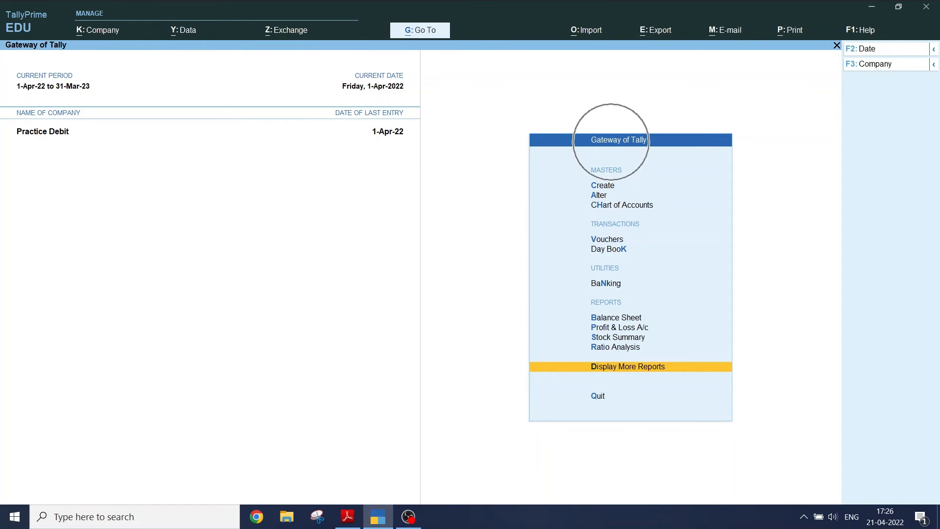
# - Switch to Adobe Reader and examine the instructions for the sale of Lux, including the voucher path and the sample sales entry
pyautogui.hotkey('alt', 'Tab')
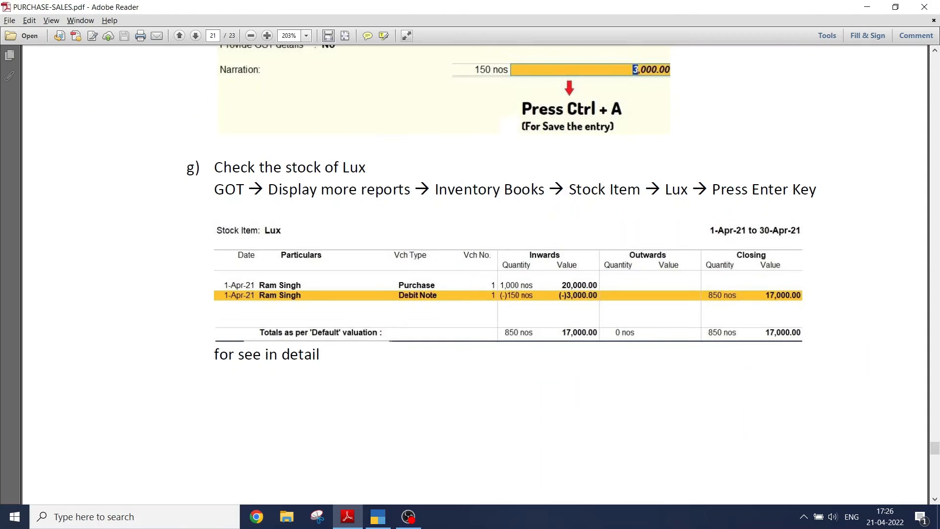
pyautogui.scroll(-10, 470, 275)
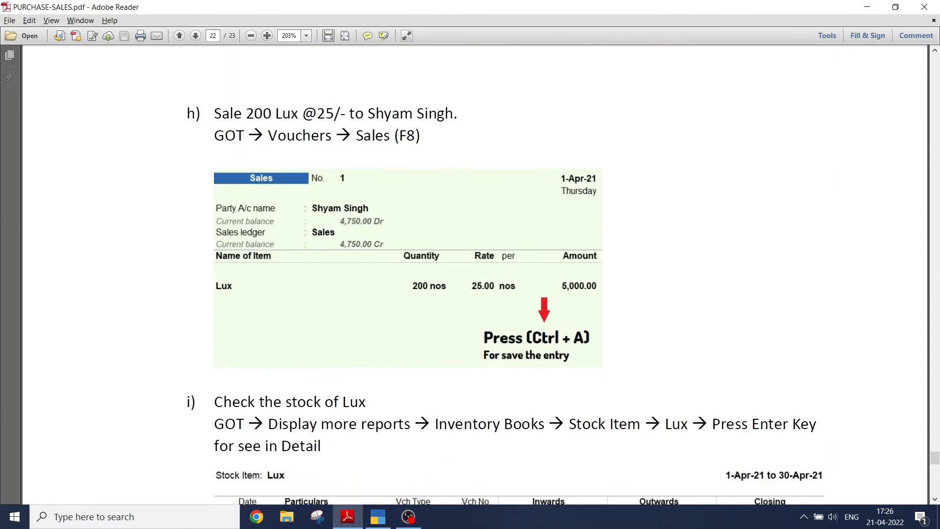
pyautogui.moveTo(245, 114); pyautogui.dragTo(413, 114)
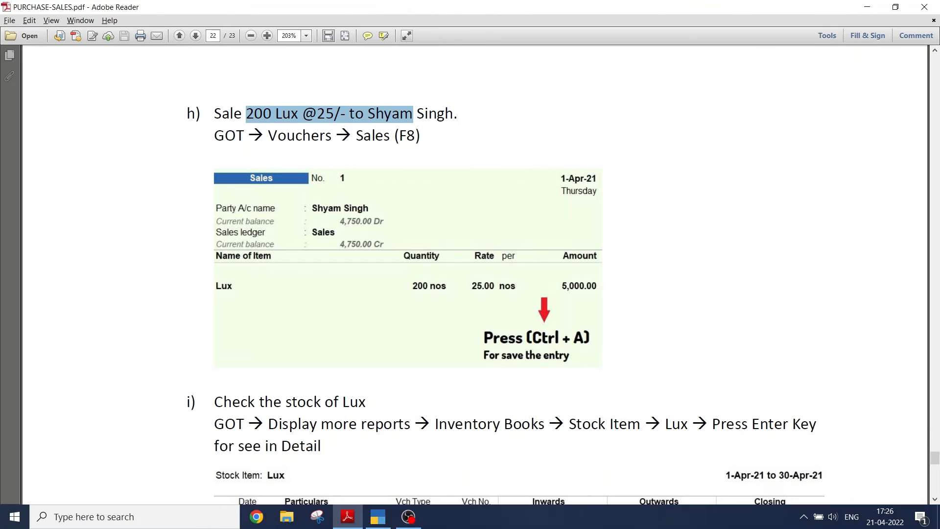
pyautogui.click(278, 136)
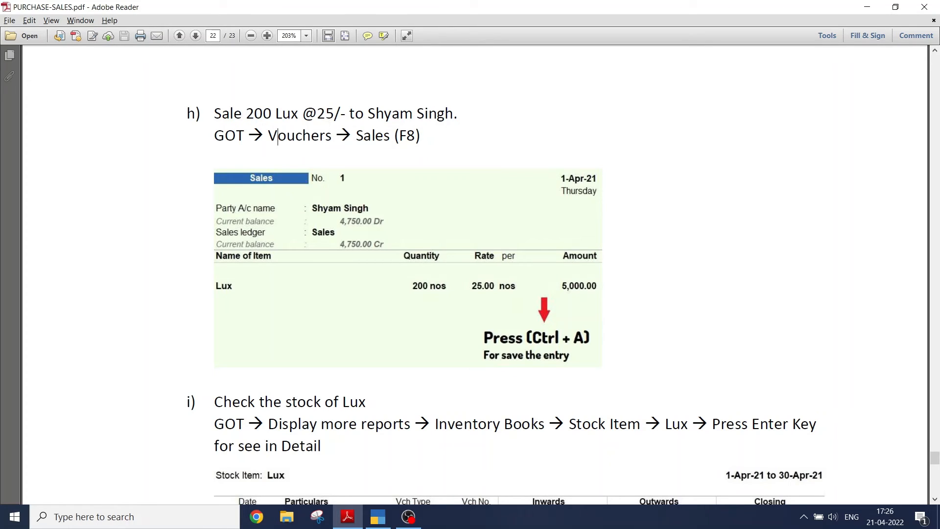
pyautogui.press('ctrl')
pyautogui.press('ctrl')
pyautogui.press('ctrl')
pyautogui.press('ctrl')
pyautogui.press('ctrl')
pyautogui.press('ctrl')
pyautogui.press('ctrl')
pyautogui.press('ctrl')
# - Switch back to TallyPrime and start a sales voucher for the customer's account, accepting the default dispatch and party details, with Sales as the ledger
pyautogui.hotkey('alt', 'Tab')
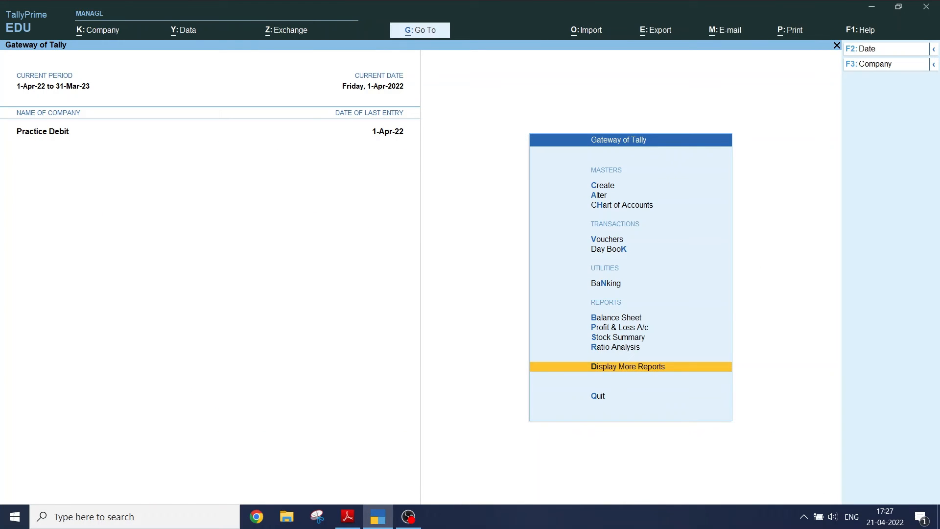
pyautogui.press('v')
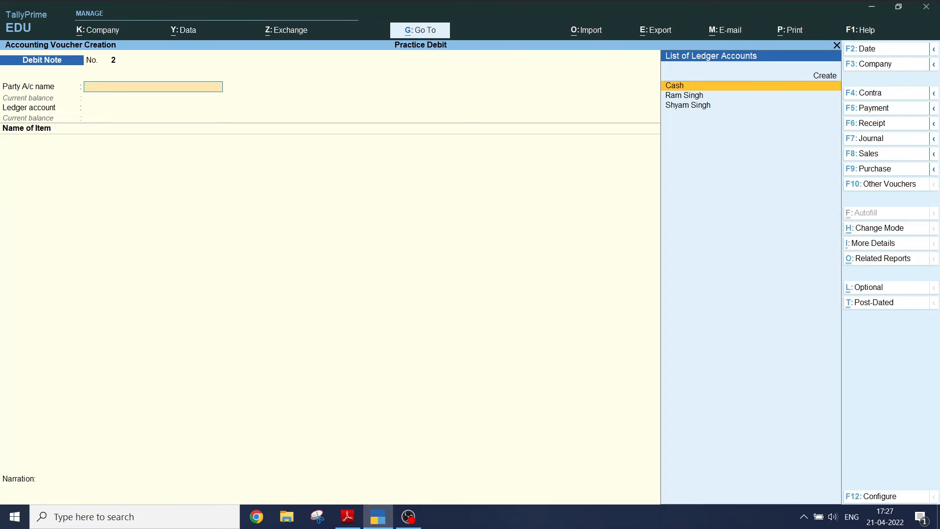
pyautogui.press('F8')
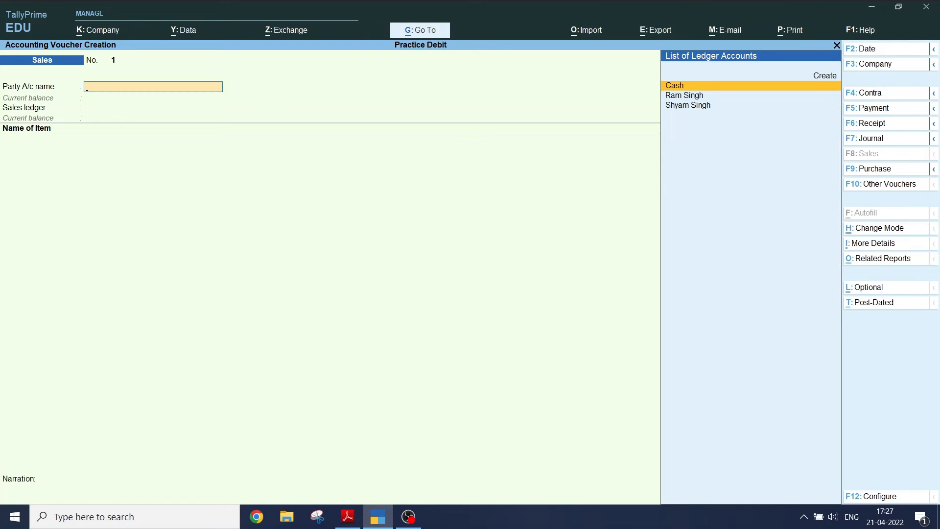
pyautogui.press('Down')
pyautogui.press('Down')
pyautogui.press('Return')
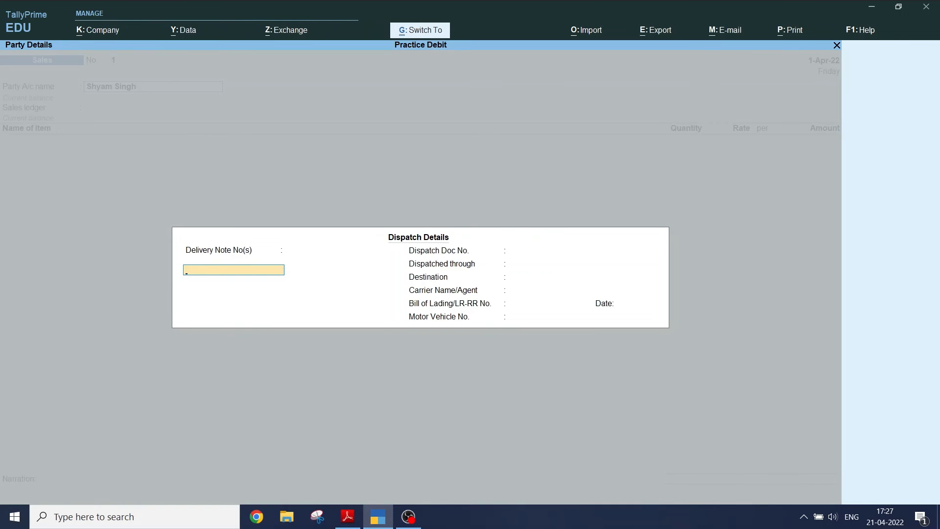
pyautogui.hotkey('ctrl', 'a')
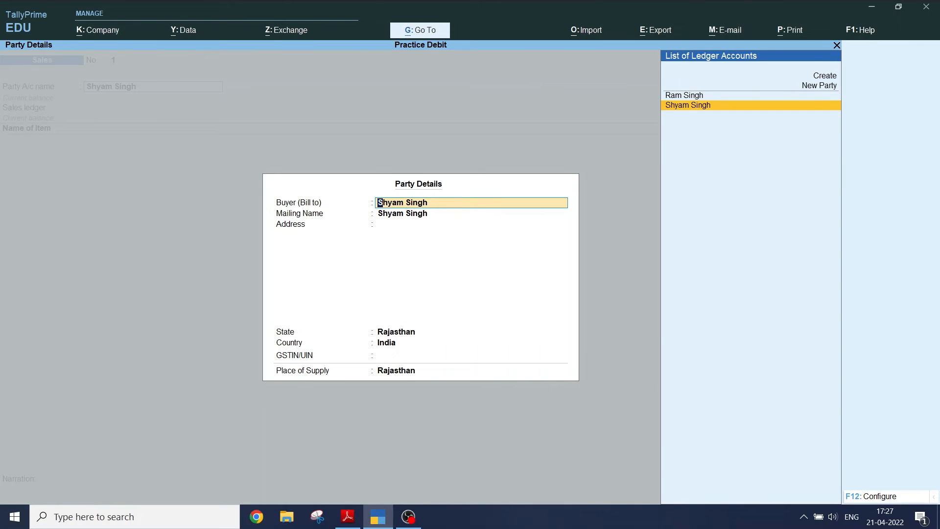
pyautogui.hotkey('ctrl', 'a')
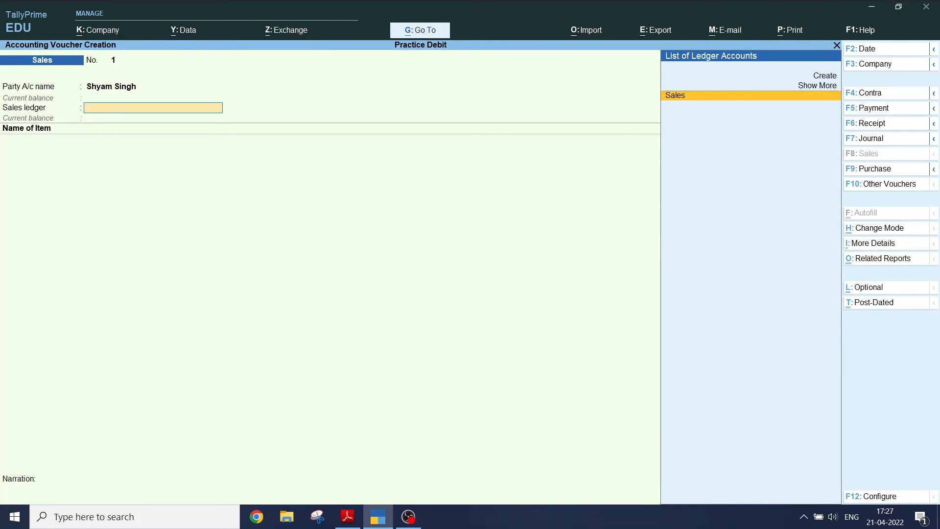
pyautogui.press('Return')
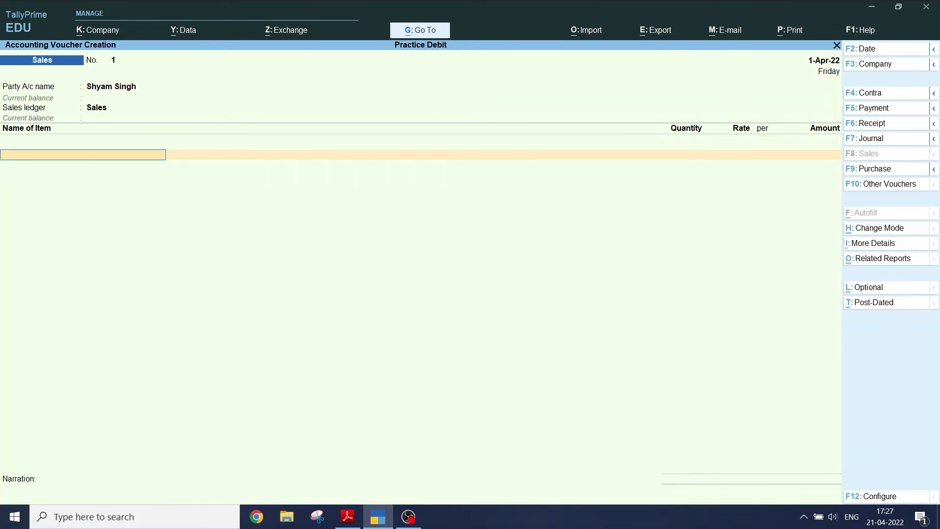
# - Add the stock item Lux to the sales voucher with a quantity of 200 nos at a rate of 25.00
pyautogui.press('ctrl')
pyautogui.write('L')
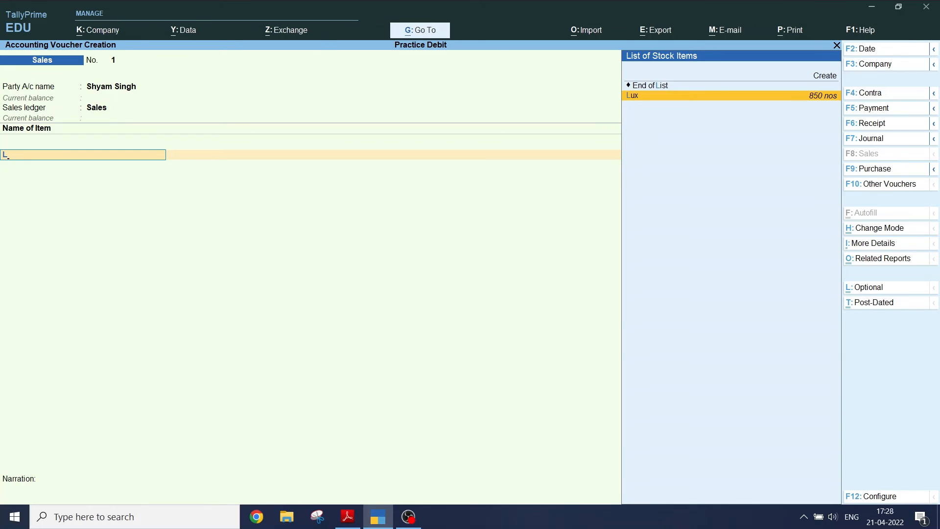
pyautogui.press('Return')
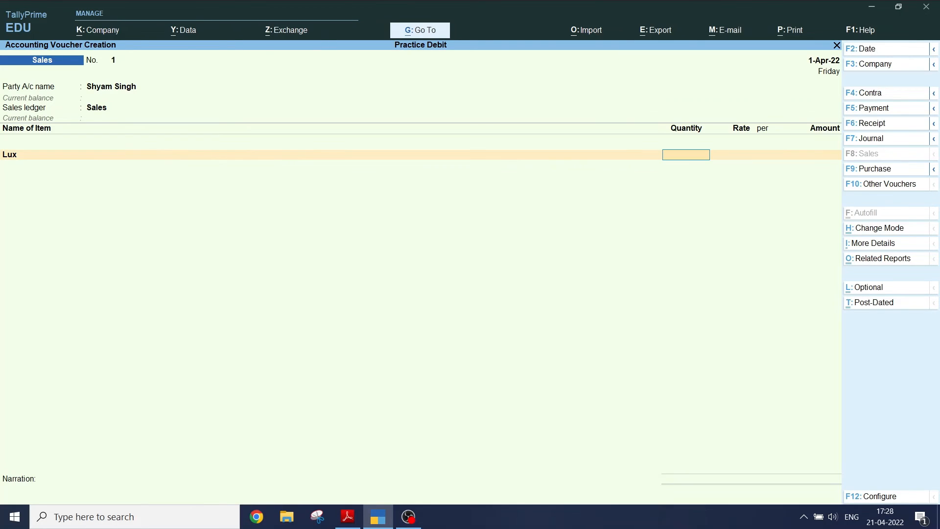
pyautogui.write('200')
pyautogui.press('Return')
pyautogui.write('2')
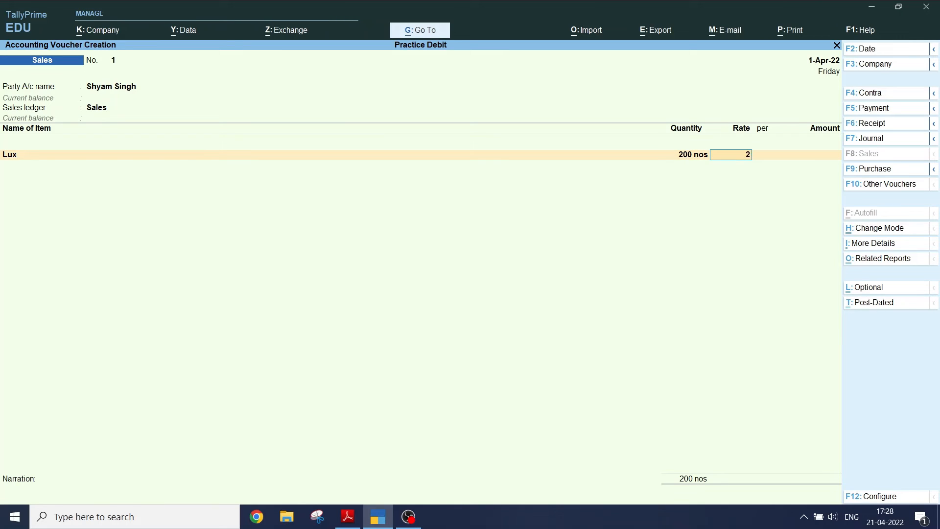
pyautogui.write('5')
pyautogui.press('Return')
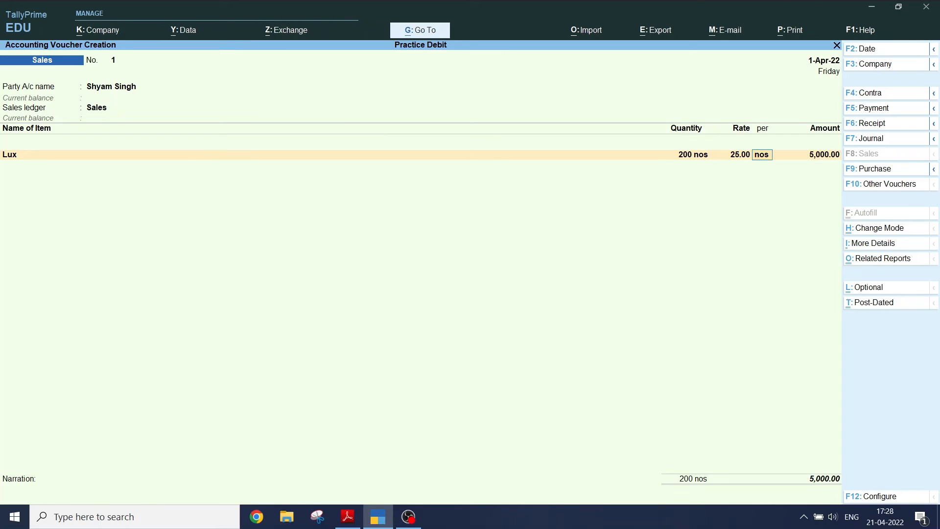
# - Save the sales voucher without a narration and return to the Gateway of Tally
pyautogui.press('ctrl')
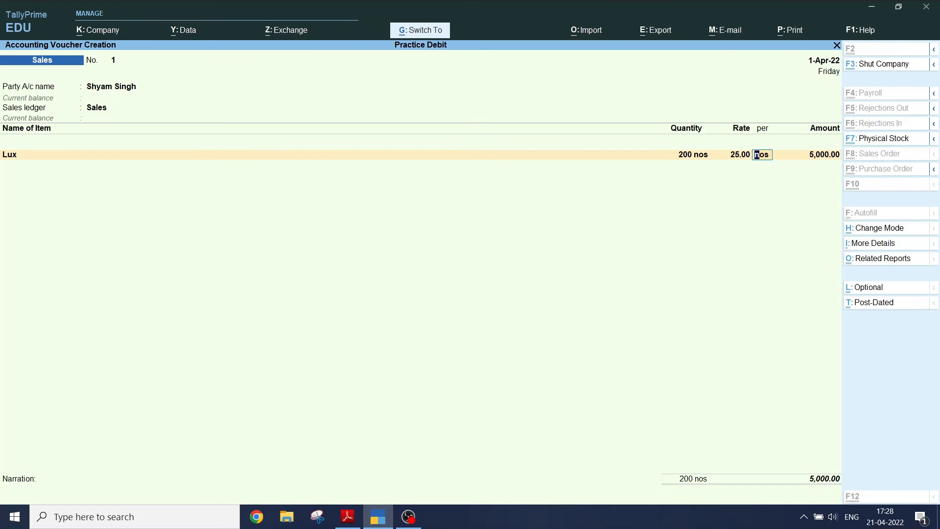
pyautogui.hotkey('ctrl', 'a')
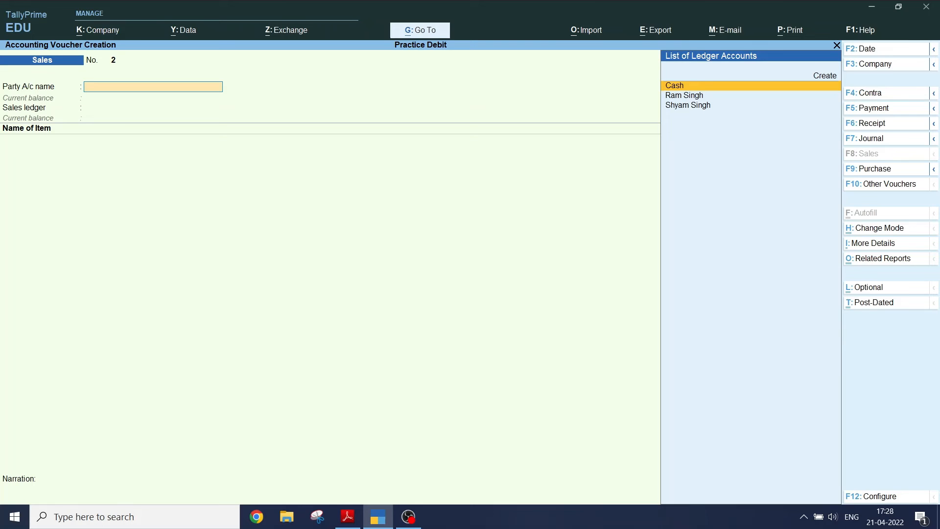
pyautogui.press('Escape')
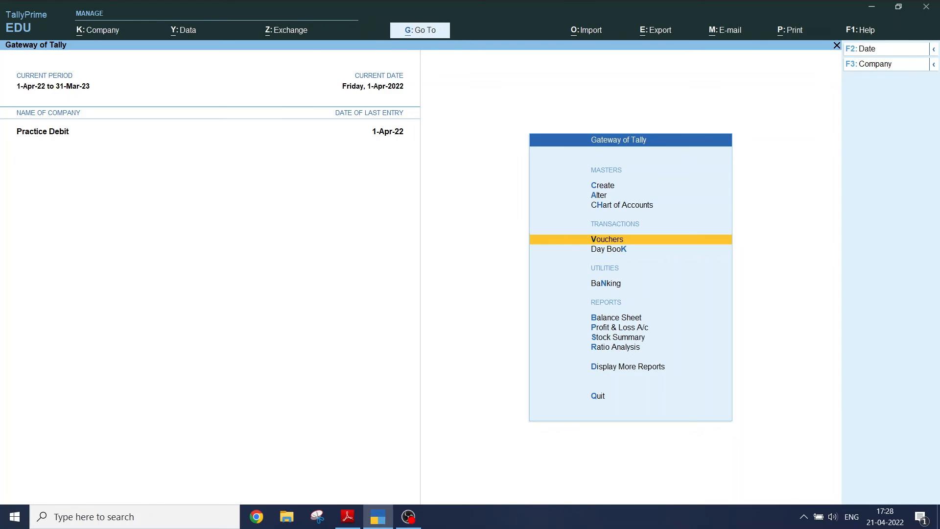
# - Switch to Adobe Reader and examine the instructions for checking the stock of Lux after the sale, including the sample voucher listing
pyautogui.hotkey('alt', 'Tab')
pyautogui.scroll(-5, 506, 267)
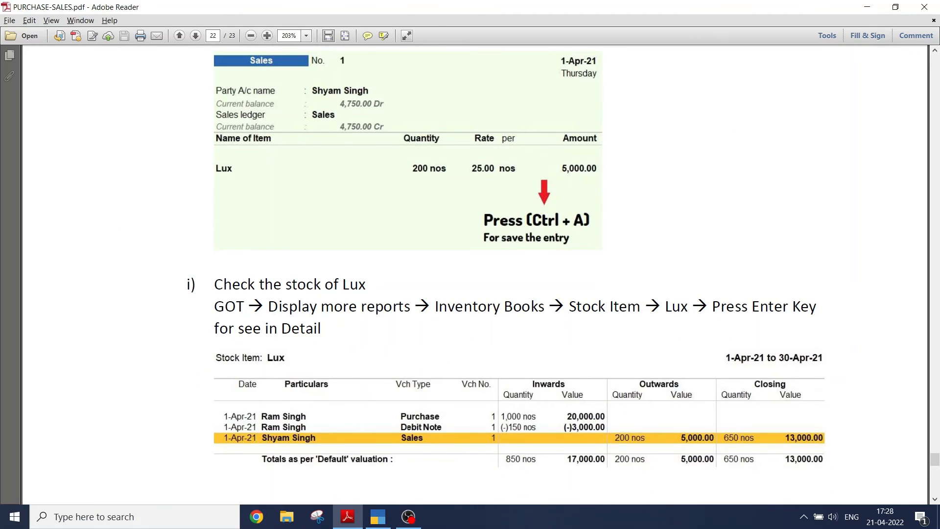
pyautogui.scroll(-2, 505, 275)
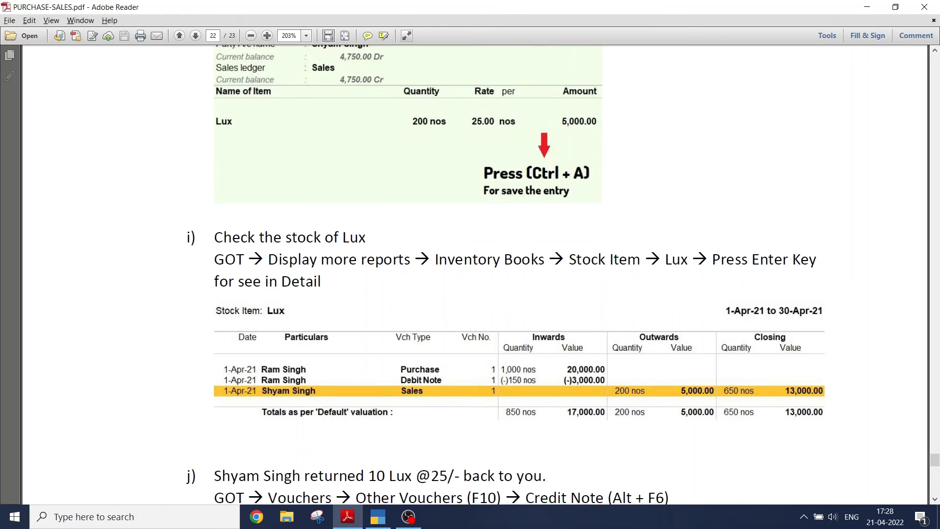
pyautogui.press('ctrl')
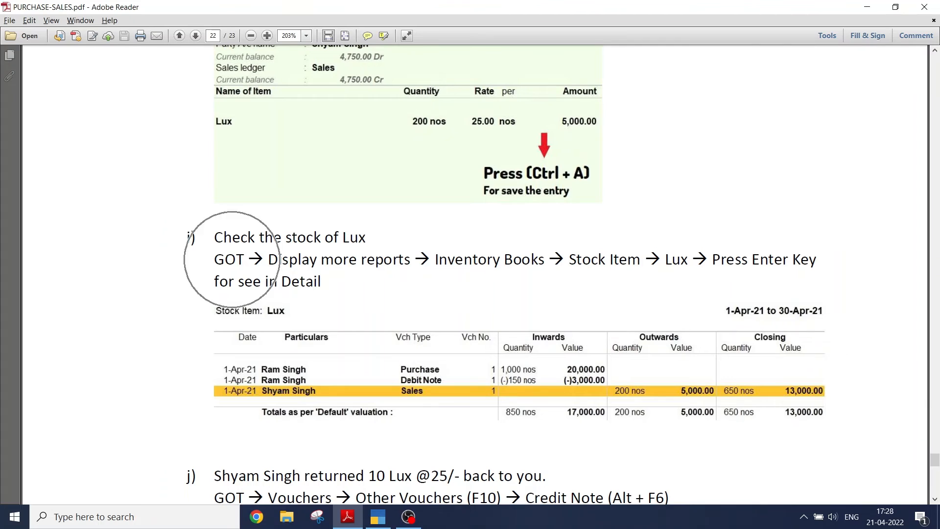
pyautogui.press('ctrl')
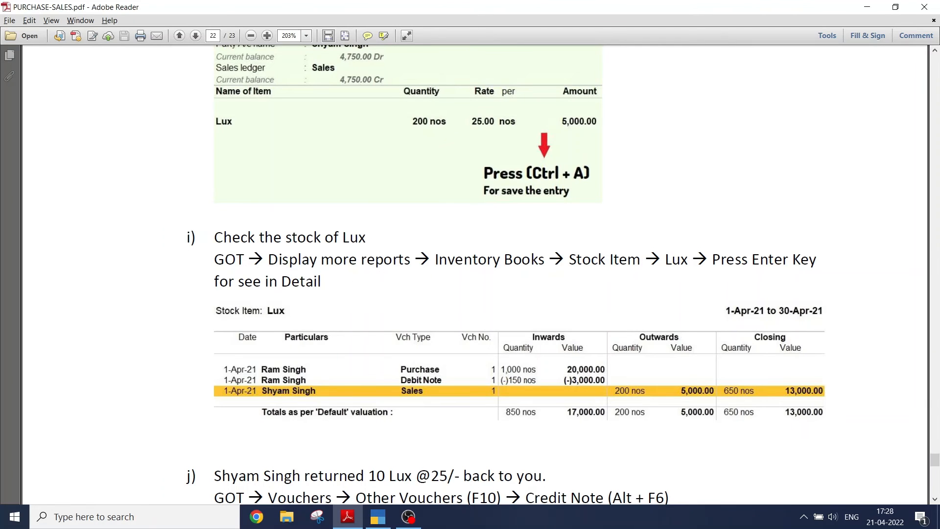
pyautogui.press('ctrl')
pyautogui.press('ctrl')
pyautogui.press('ctrl')
pyautogui.press('ctrl')
pyautogui.moveTo(214, 281); pyautogui.dragTo(321, 282)
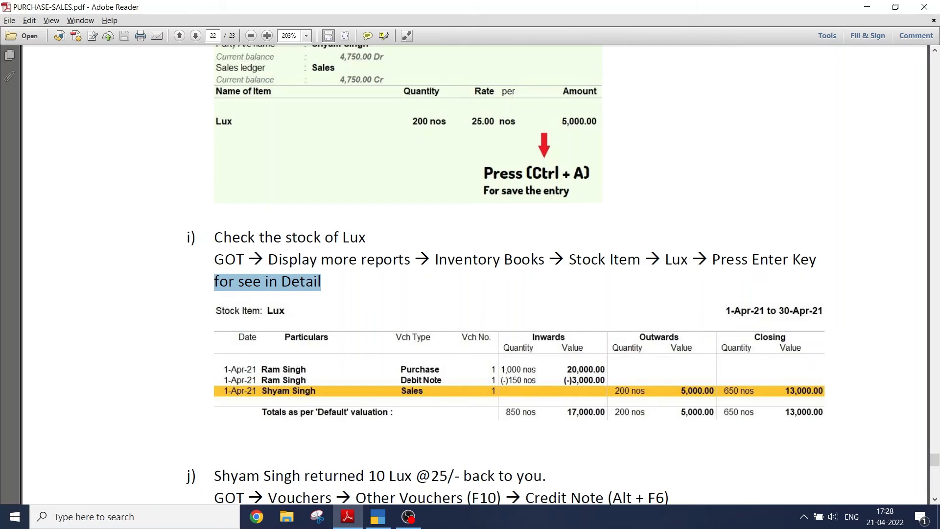
# - Switch back to TallyPrime, view the monthly stock summary and April vouchers of Lux in the inventory books, and return to the Gateway
pyautogui.hotkey('alt', 'Tab')
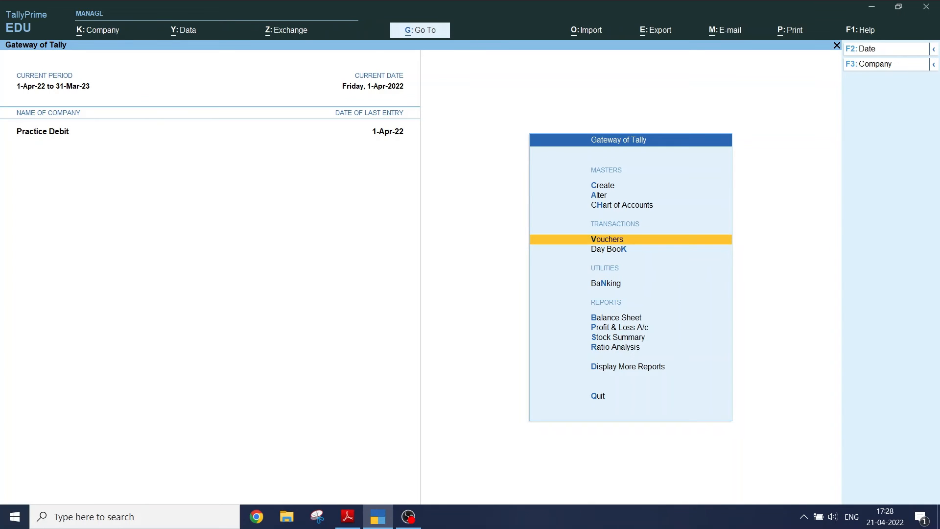
pyautogui.press('d')
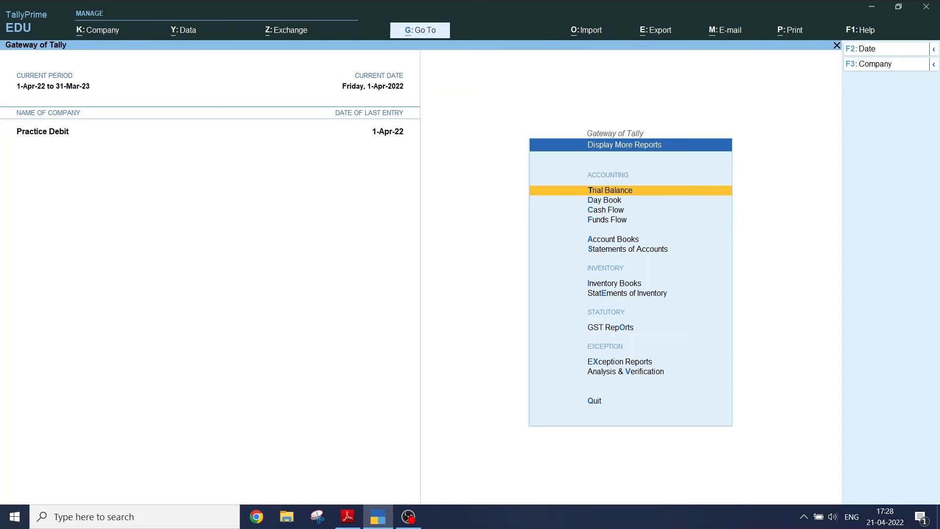
pyautogui.press('i')
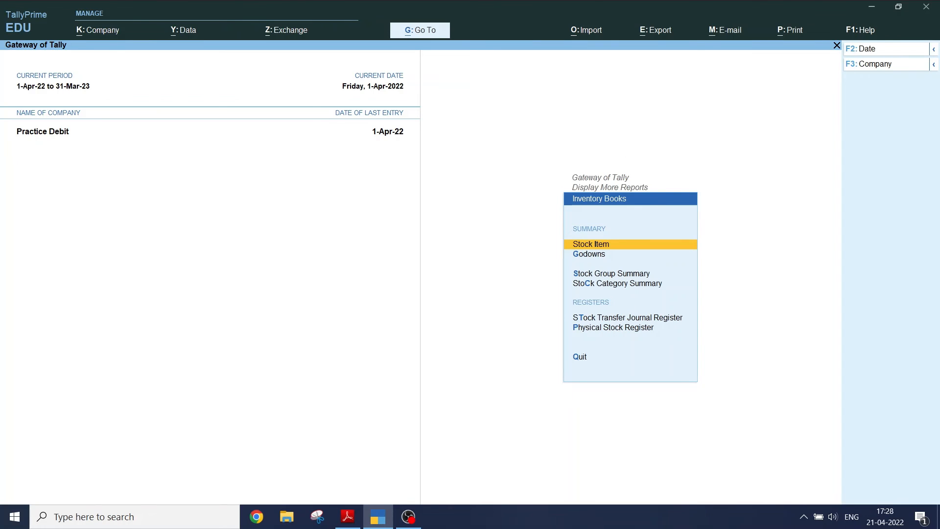
pyautogui.press('Return')
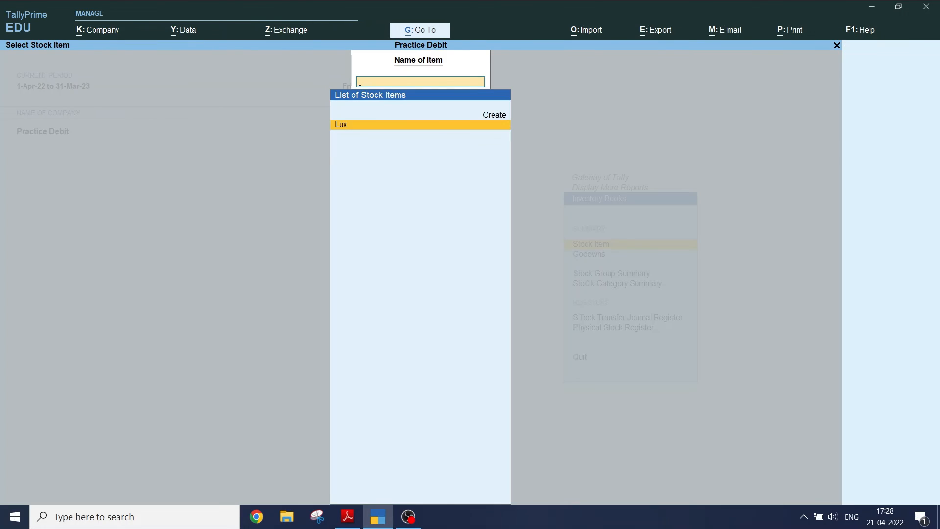
pyautogui.press('Return')
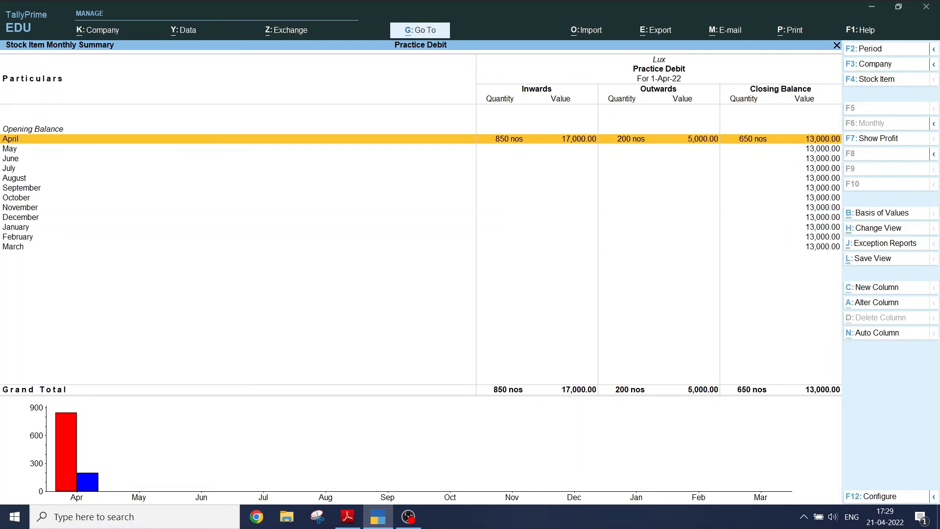
pyautogui.press('Return')
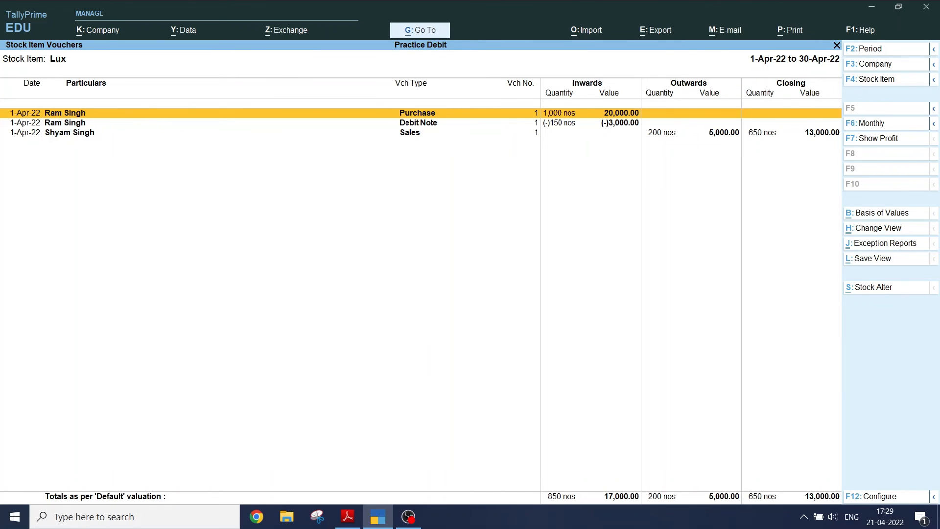
pyautogui.press('Escape')
pyautogui.press('Escape')
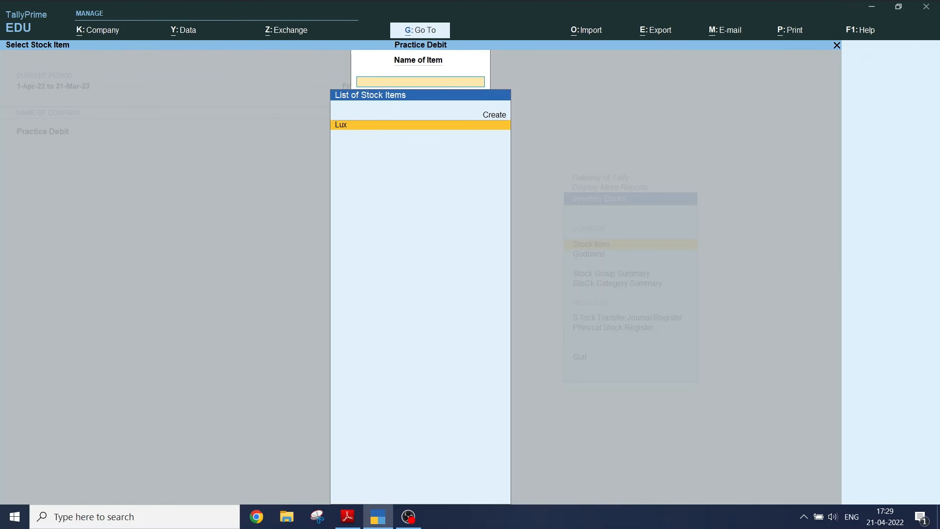
pyautogui.press('Escape')
pyautogui.press('Escape')
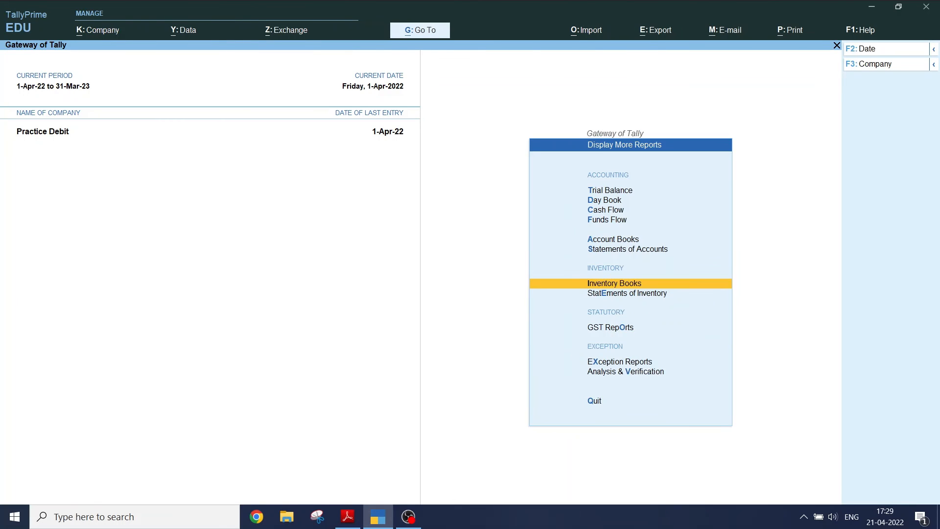
pyautogui.press('Escape')
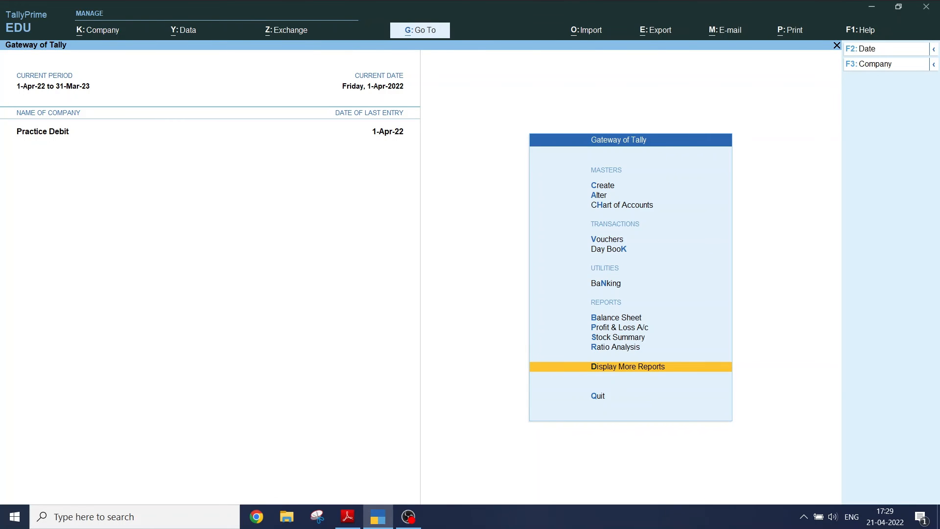
# - Switch to Adobe Reader and examine the instructions for recording the customer's return of 10 Lux at 25, including the sample credit note
pyautogui.hotkey('alt', 'Tab')
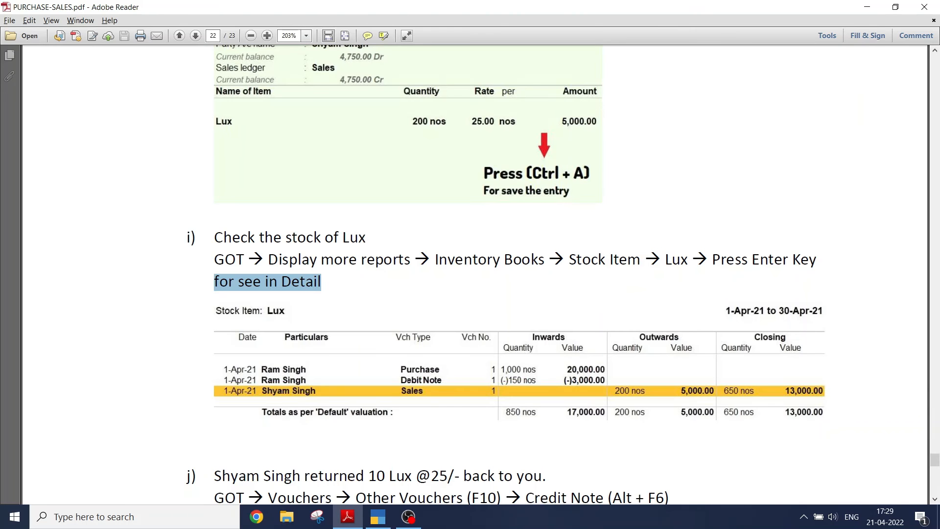
pyautogui.scroll(-10, 470, 274)
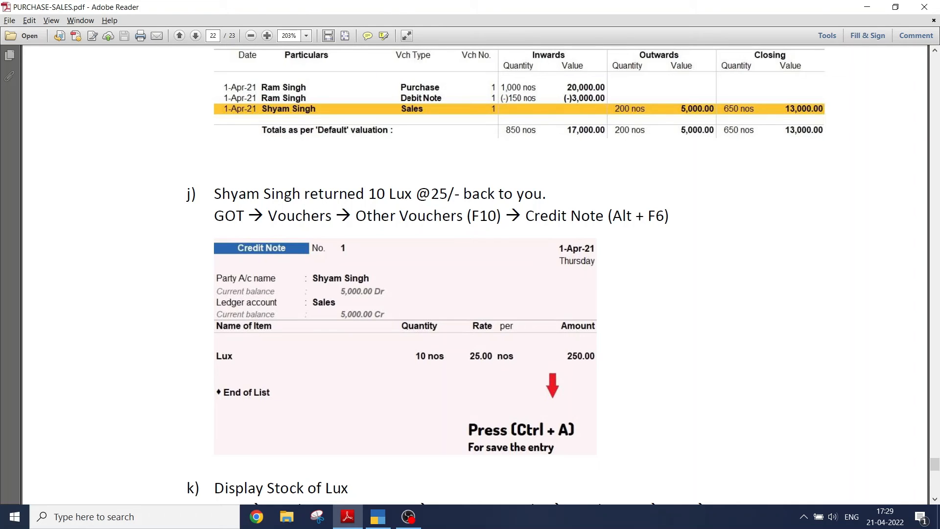
pyautogui.moveTo(368, 193); pyautogui.dragTo(494, 194)
pyautogui.click(421, 365)
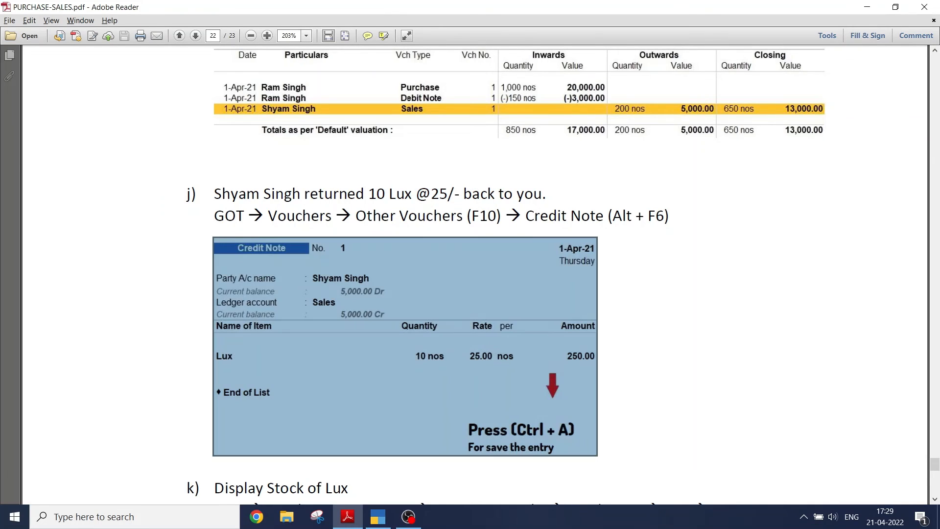
pyautogui.click(685, 318)
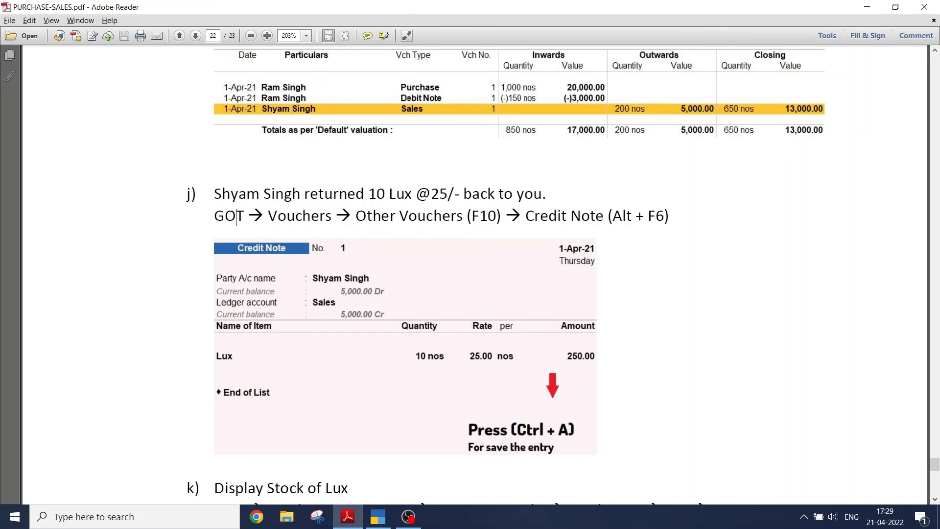
pyautogui.click(236, 217)
pyautogui.click(288, 216)
pyautogui.click(399, 215)
pyautogui.click(464, 218)
pyautogui.click(580, 221)
pyautogui.scroll(-2, 236, 217)
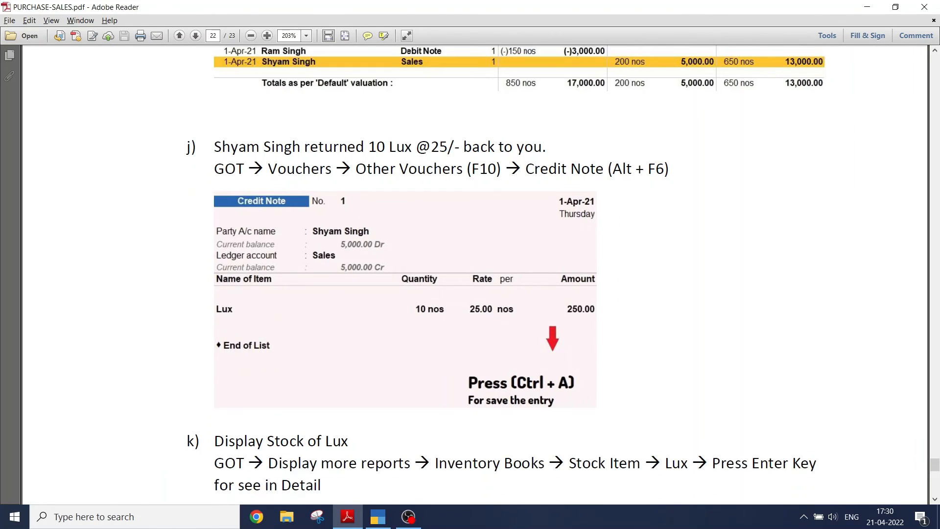
pyautogui.click(294, 207)
pyautogui.click(340, 231)
pyautogui.press('ctrl')
pyautogui.press('ctrl')
pyautogui.press('ctrl')
pyautogui.press('ctrl')
pyautogui.press('ctrl')
pyautogui.press('ctrl')
pyautogui.press('ctrl')
pyautogui.press('ctrl')
# - Switch back to TallyPrime and start a new credit note voucher
pyautogui.hotkey('alt', 'Tab')
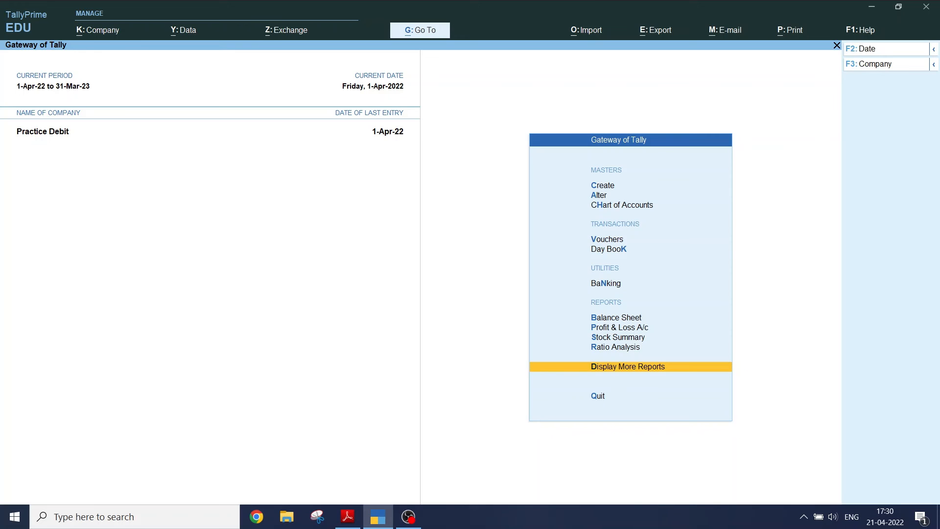
pyautogui.press('v')
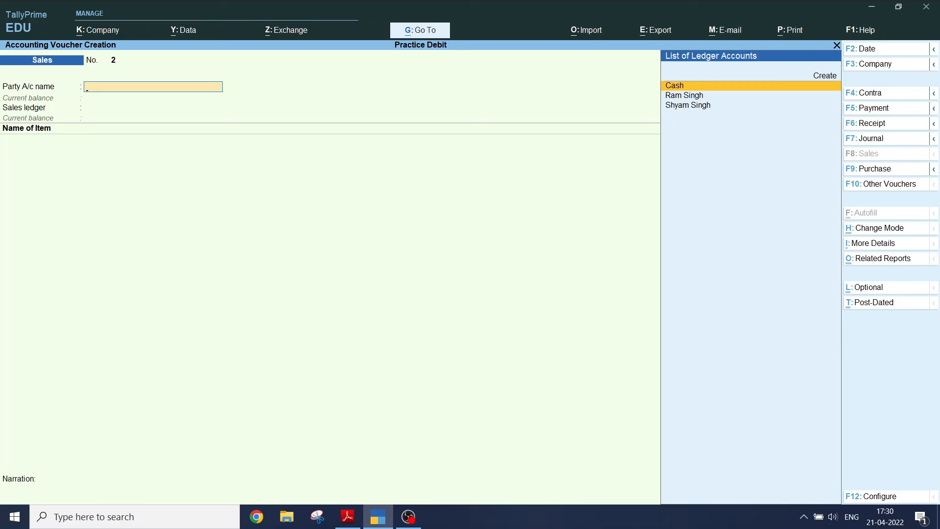
pyautogui.press('F10')
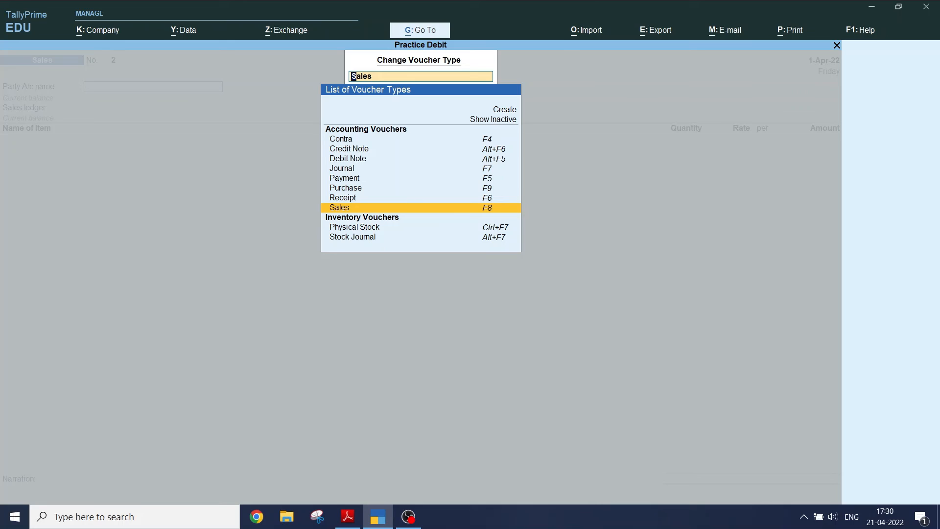
pyautogui.hotkey('alt', 'F6')
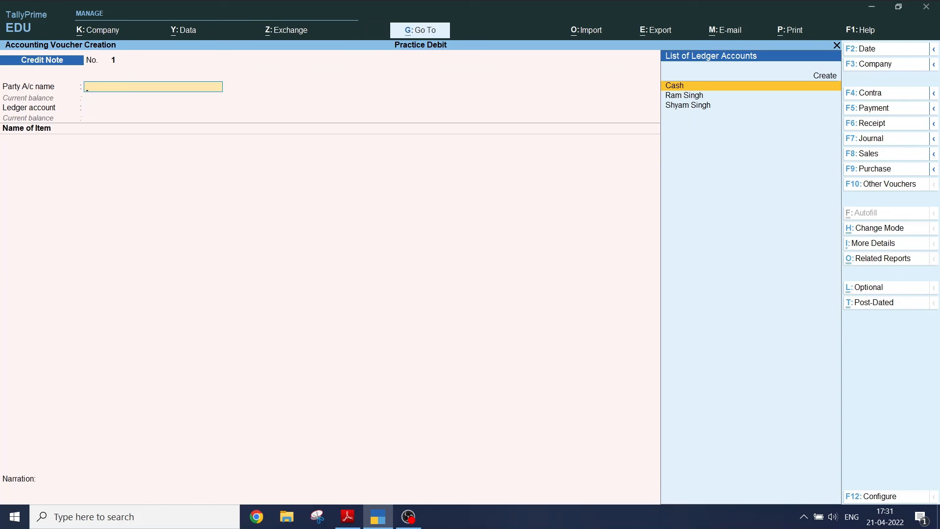
# - Set the customer's account as the credit note's party, accept the default receipt and party details, and choose Sales as the ledger account
pyautogui.press('Down')
pyautogui.press('Down')
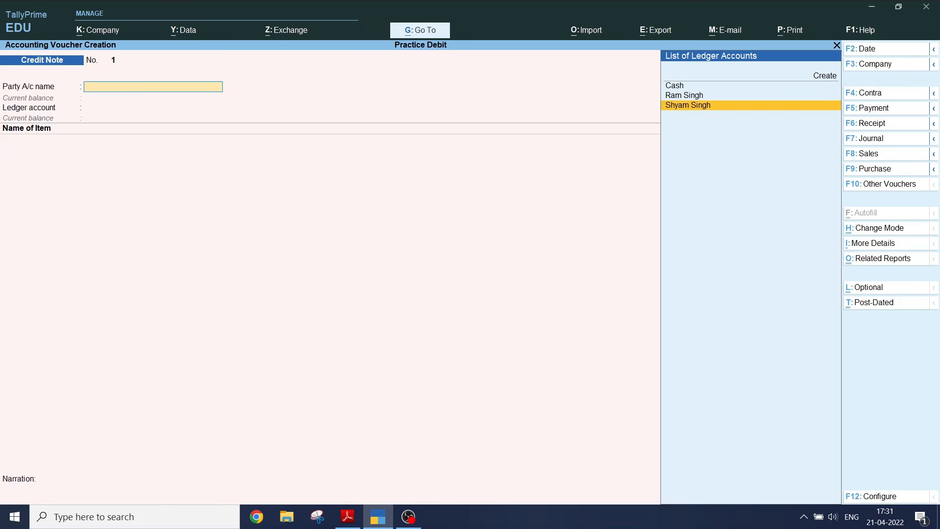
pyautogui.press('Return')
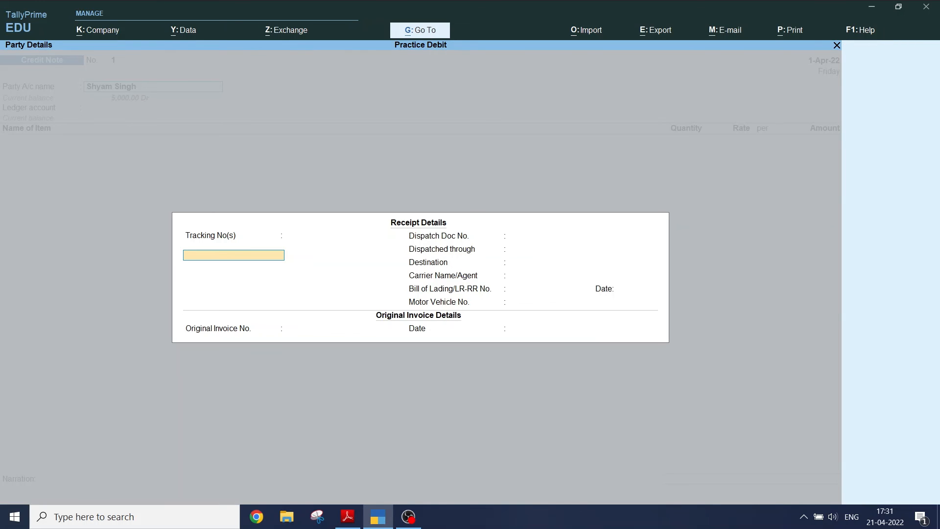
pyautogui.hotkey('ctrl', 'a')
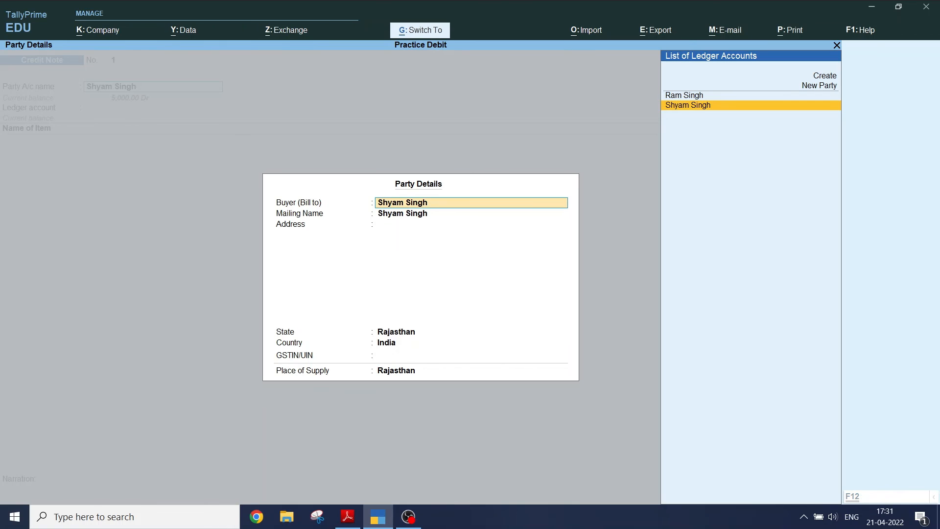
pyautogui.hotkey('ctrl', 'a')
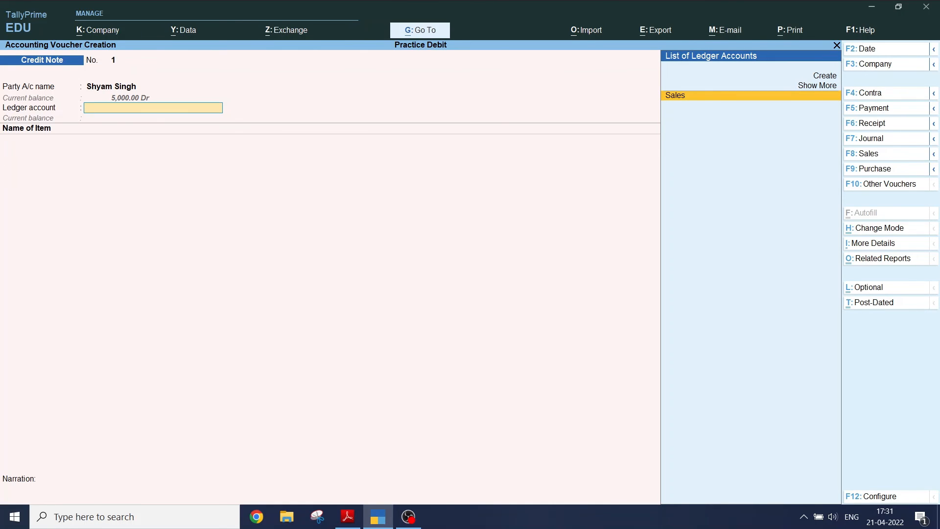
pyautogui.press('Return')
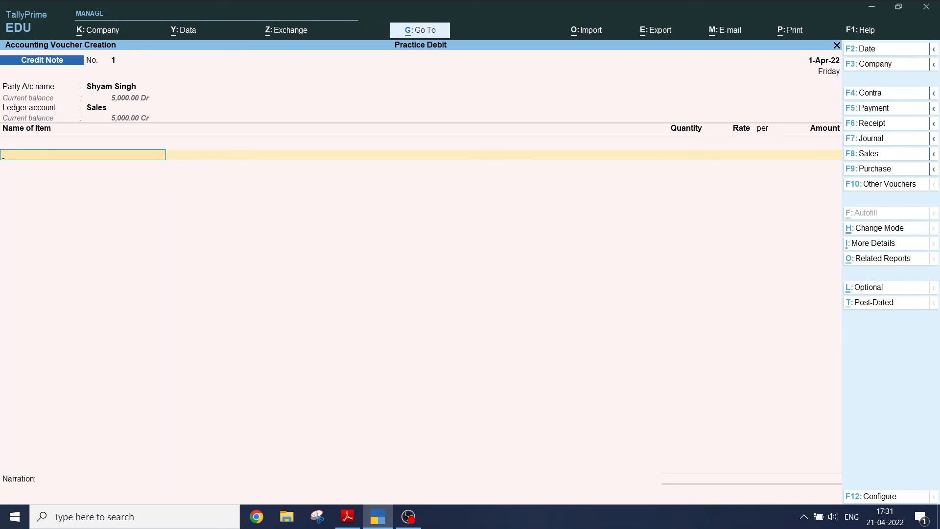
# - Add the stock item Lux to the credit note with a quantity of 10 nos at a rate of 25.00
pyautogui.write('L')
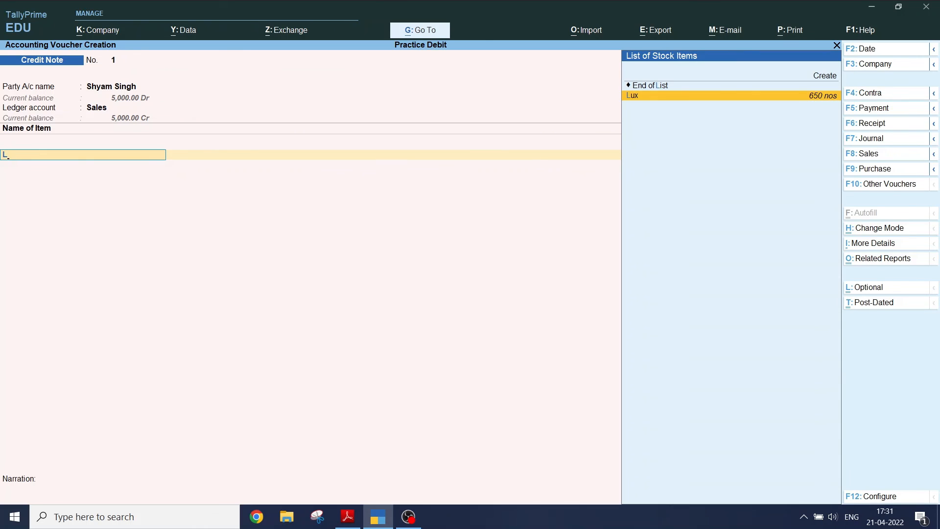
pyautogui.press('Return')
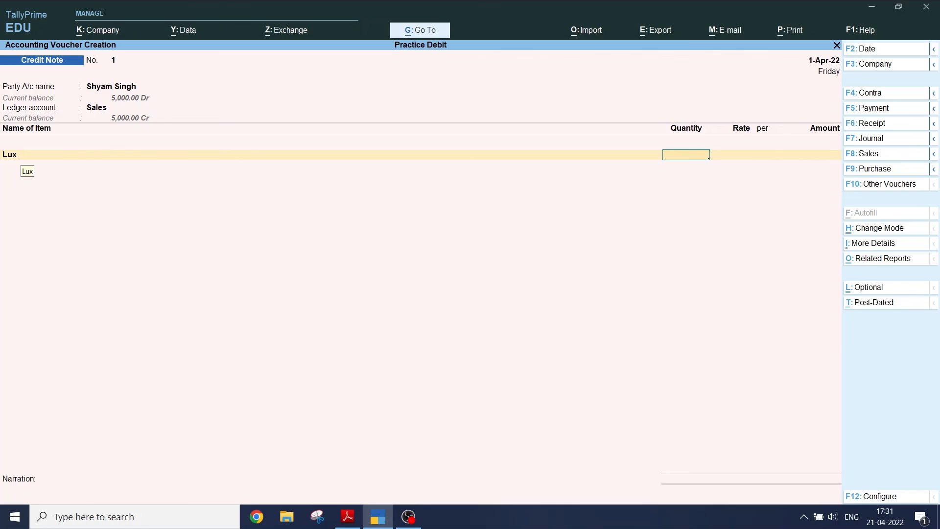
pyautogui.write('10')
pyautogui.press('Return')
pyautogui.press('Return')
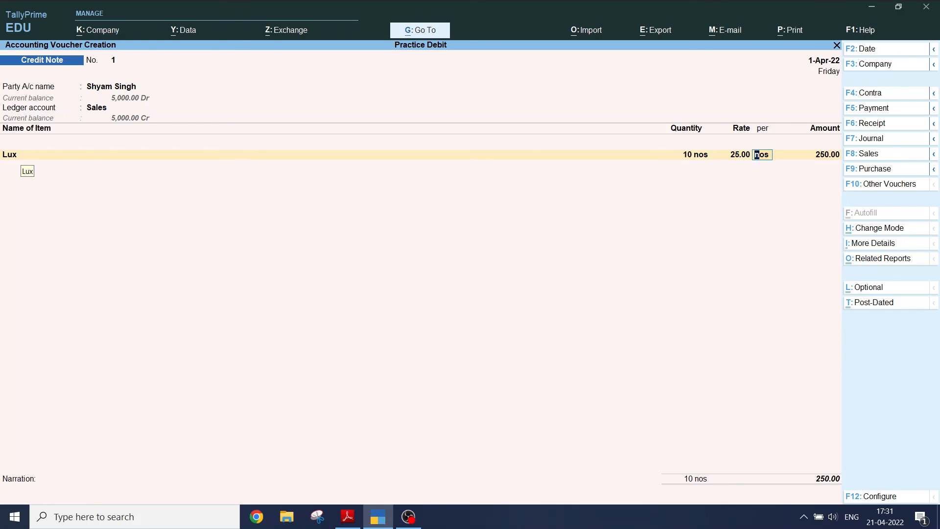
pyautogui.press('ctrl')
pyautogui.hotkey('ctrl', 'a')
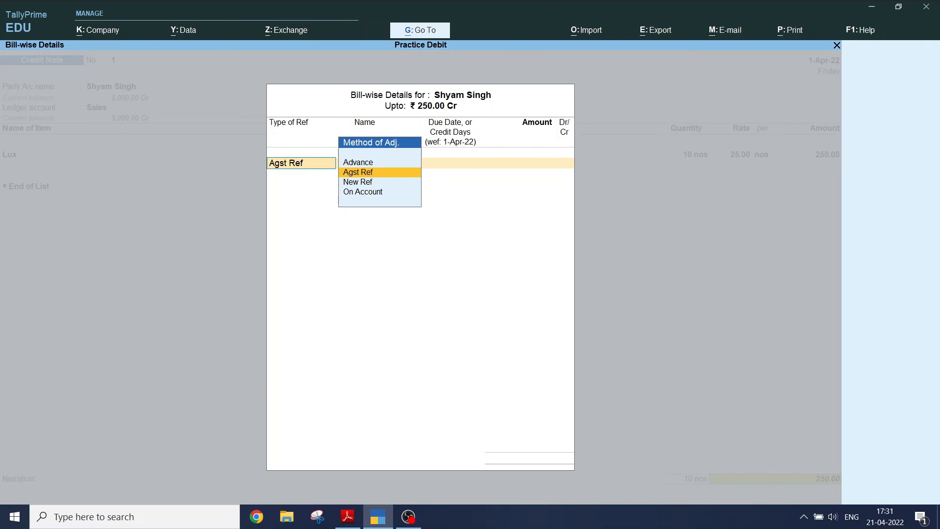
# - Adjust the 250.00 Cr amount as Agst Ref against pending bill 1 in the customer's bill-wise details
pyautogui.press('Return')
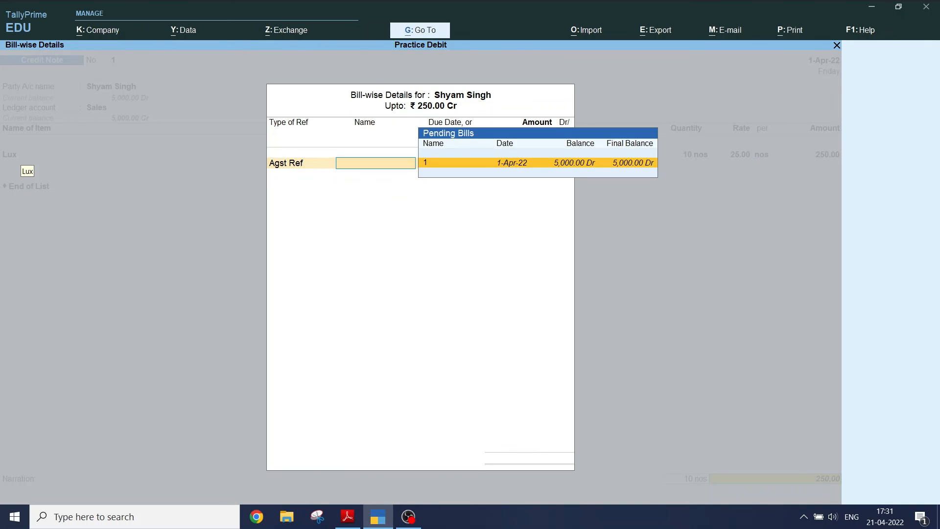
pyautogui.press('Return')
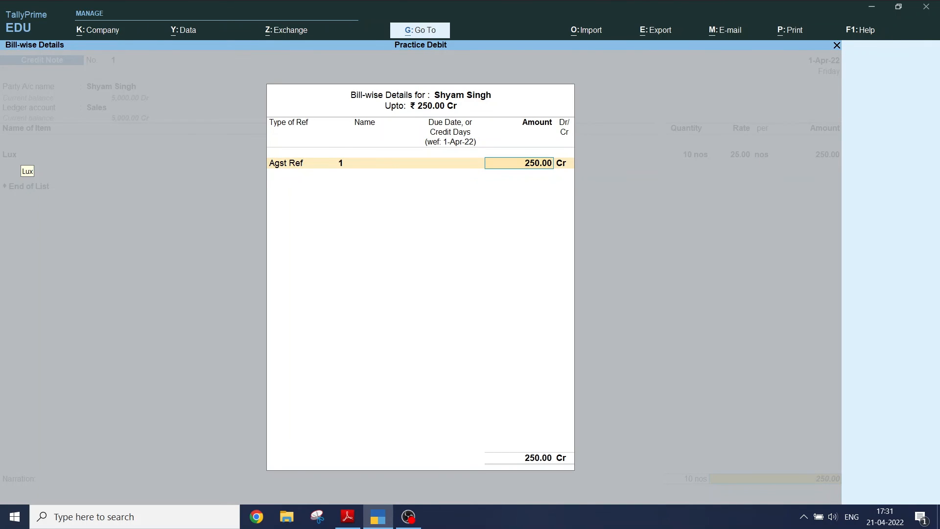
pyautogui.press('Return')
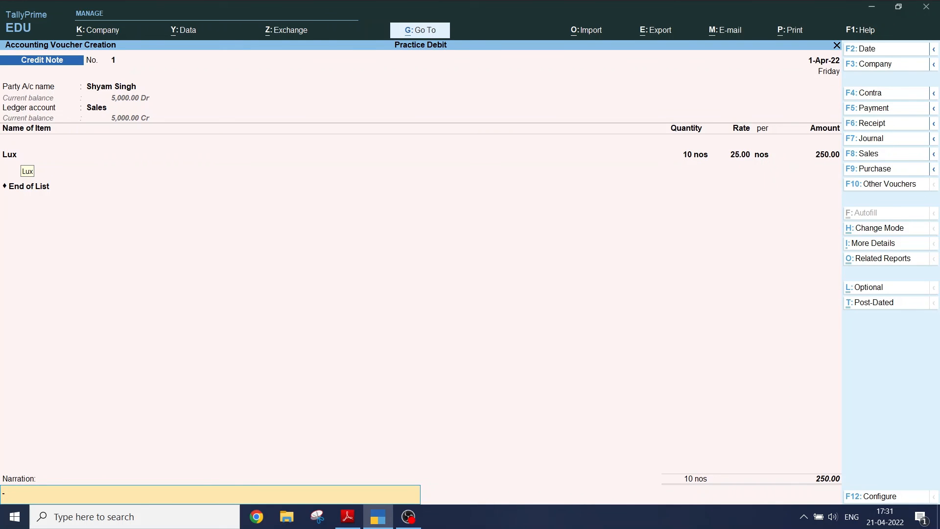
# - Save the credit note without a narration and return to the Gateway of Tally
pyautogui.press('ctrl')
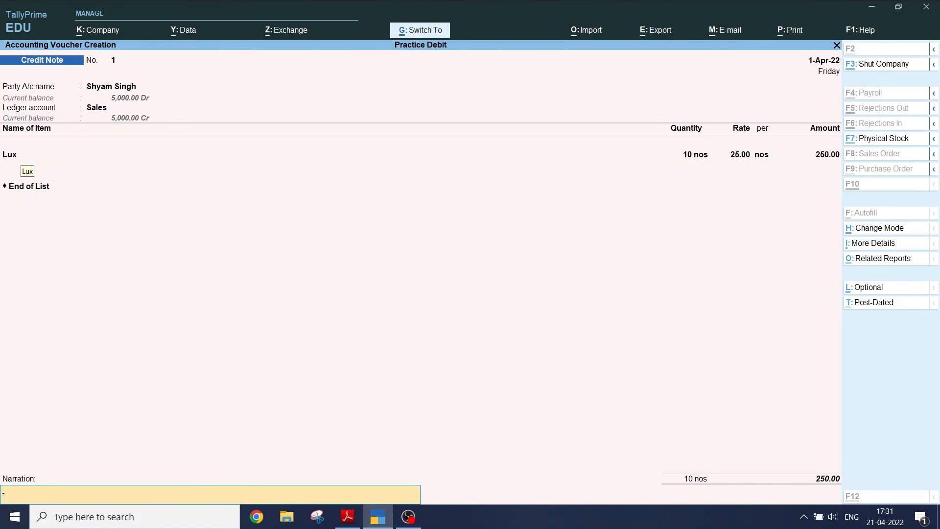
pyautogui.hotkey('ctrl', 'a')
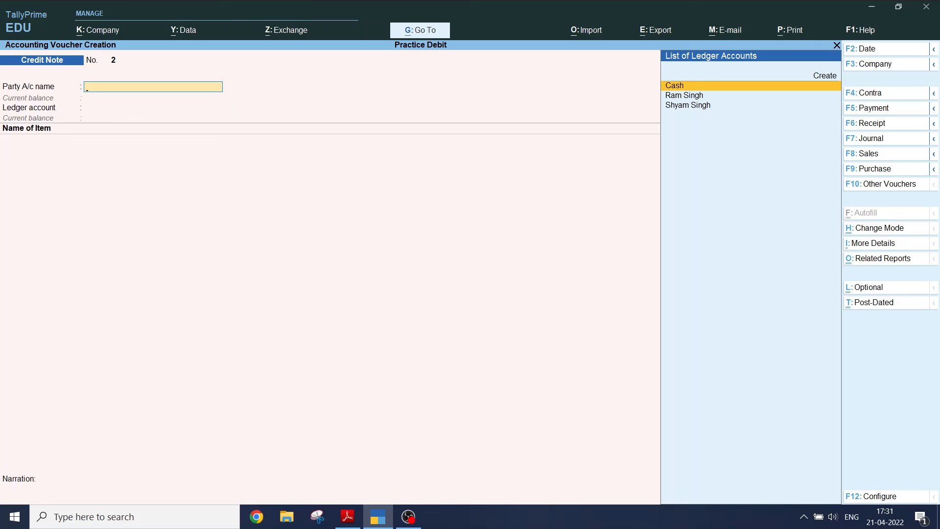
pyautogui.press('Escape')
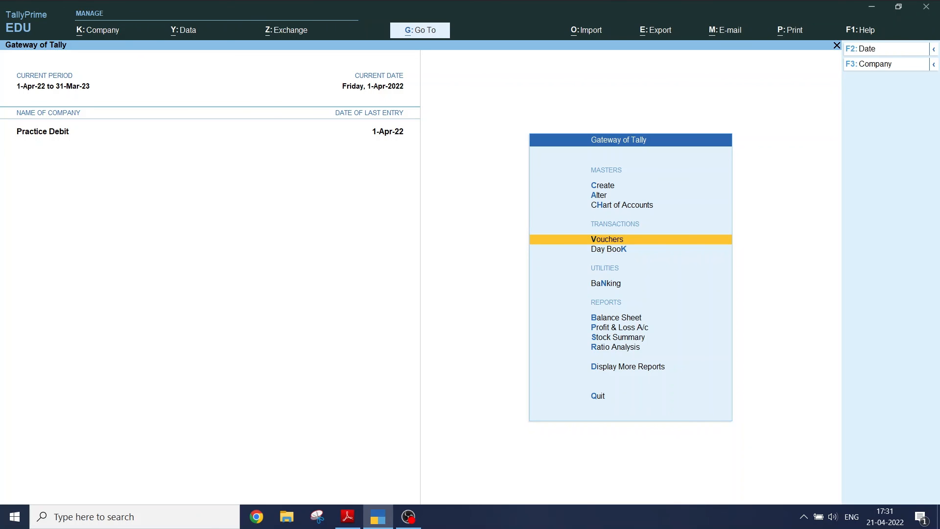
# - Switch to Adobe Reader and examine the instructions for displaying the stock of Lux after the return, including the sample voucher listing
pyautogui.hotkey('alt', 'Tab')
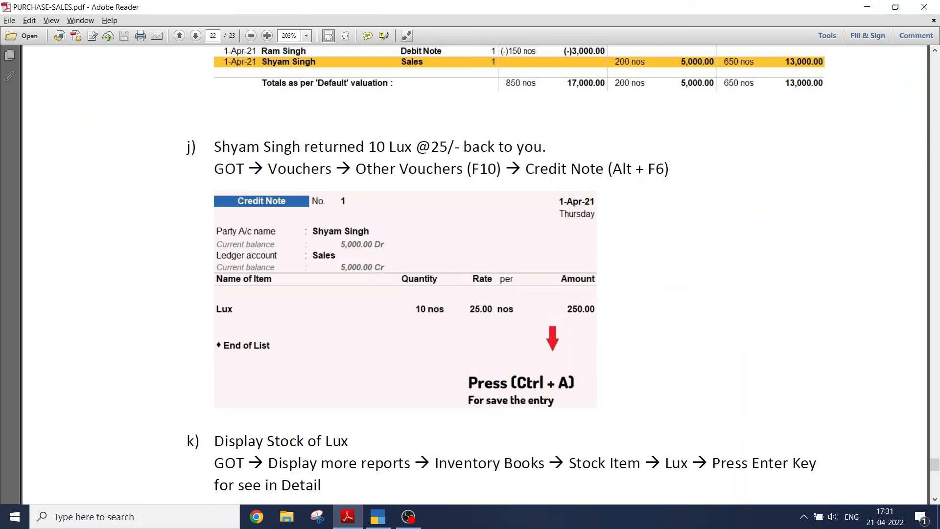
pyautogui.scroll(-5, 236, 169)
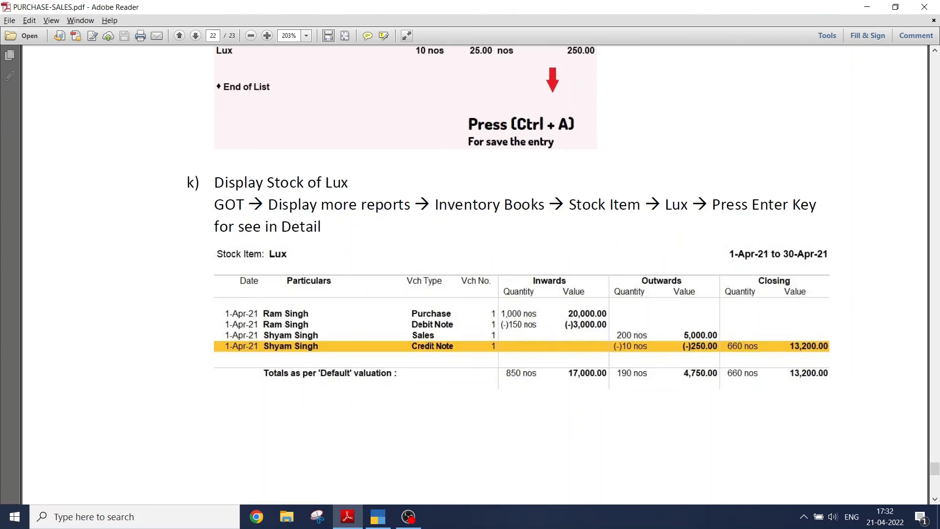
pyautogui.click(231, 205)
pyautogui.click(350, 208)
pyautogui.click(479, 209)
pyautogui.click(594, 206)
pyautogui.click(675, 208)
pyautogui.press('ctrl')
pyautogui.press('ctrl')
pyautogui.press('ctrl')
pyautogui.press('ctrl')
pyautogui.press('ctrl')
pyautogui.press('ctrl')
pyautogui.press('ctrl')
pyautogui.press('ctrl')
pyautogui.press('ctrl')
pyautogui.press('ctrl')
pyautogui.moveTo(214, 182); pyautogui.dragTo(321, 227)
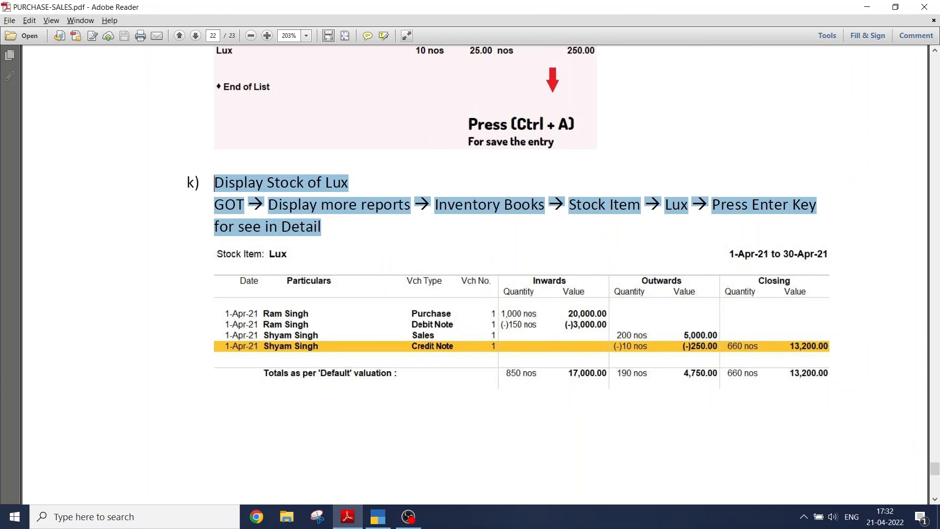
pyautogui.click(521, 317)
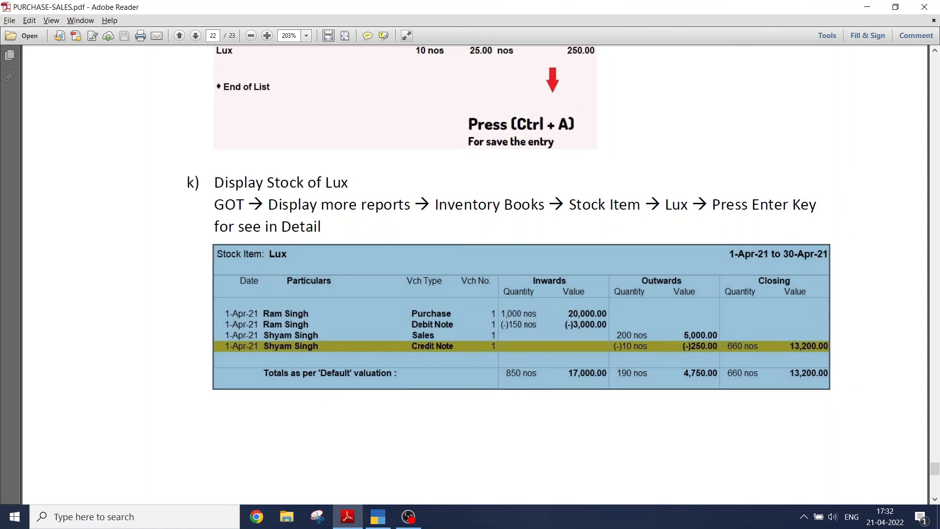
# - Switch back to TallyPrime and view the monthly summary of Lux in the inventory books, including its April vouchers after the credit note
pyautogui.hotkey('alt', 'Tab')
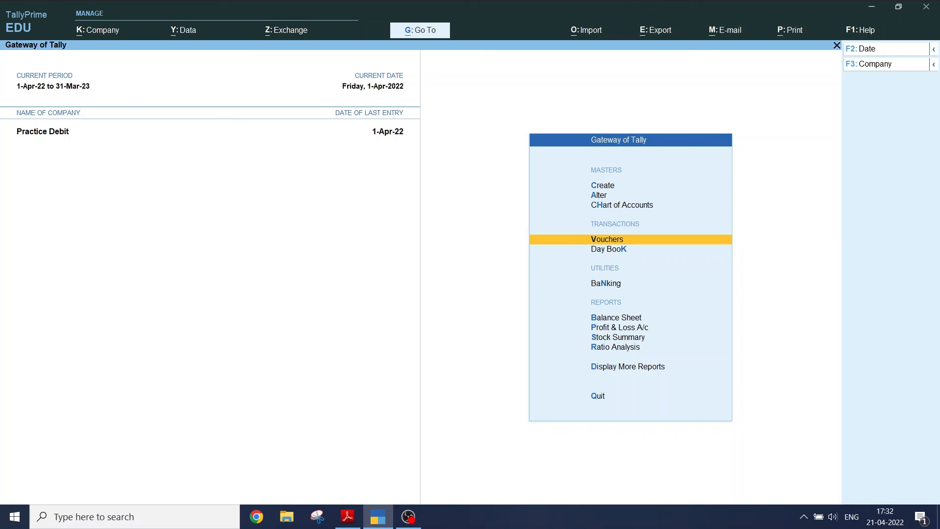
pyautogui.press('d')
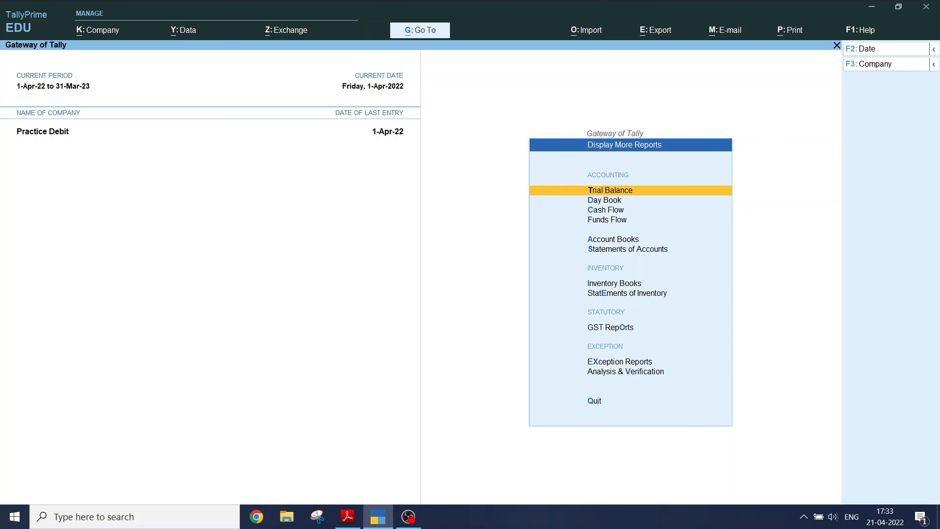
pyautogui.press('ctrl')
pyautogui.press('ctrl')
pyautogui.press('ctrl')
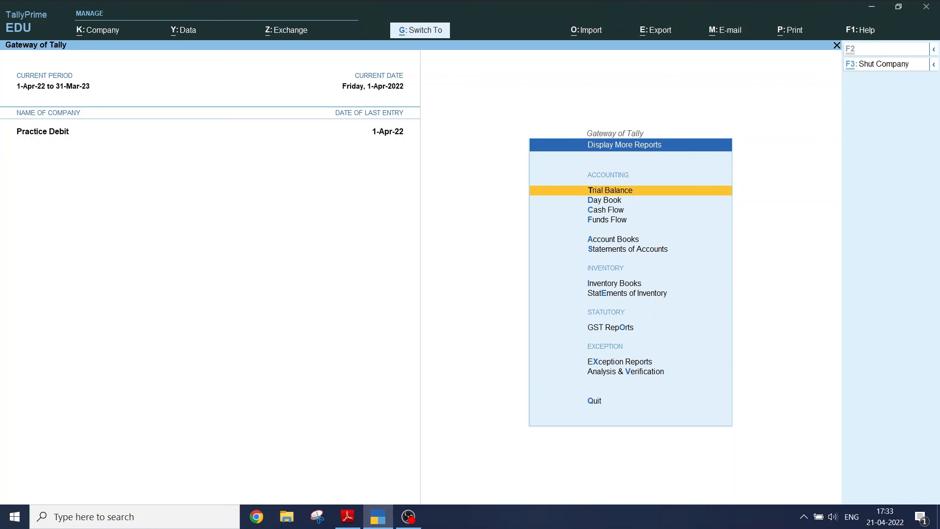
pyautogui.click(609, 282)
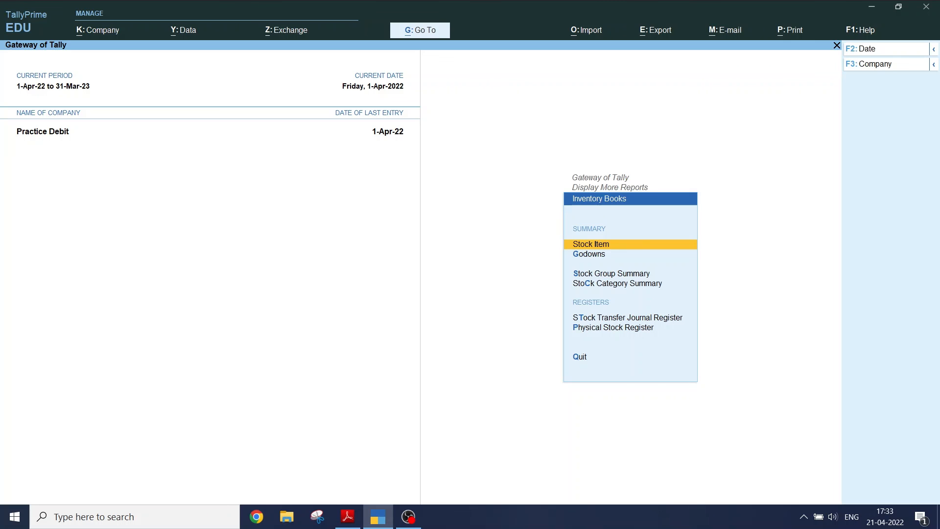
pyautogui.press('Return')
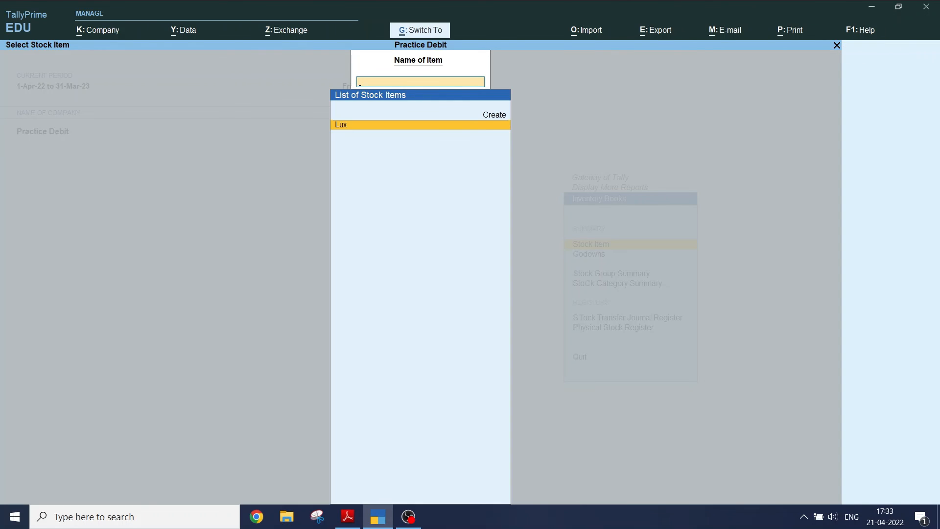
pyautogui.press('ctrl')
pyautogui.click(365, 125)
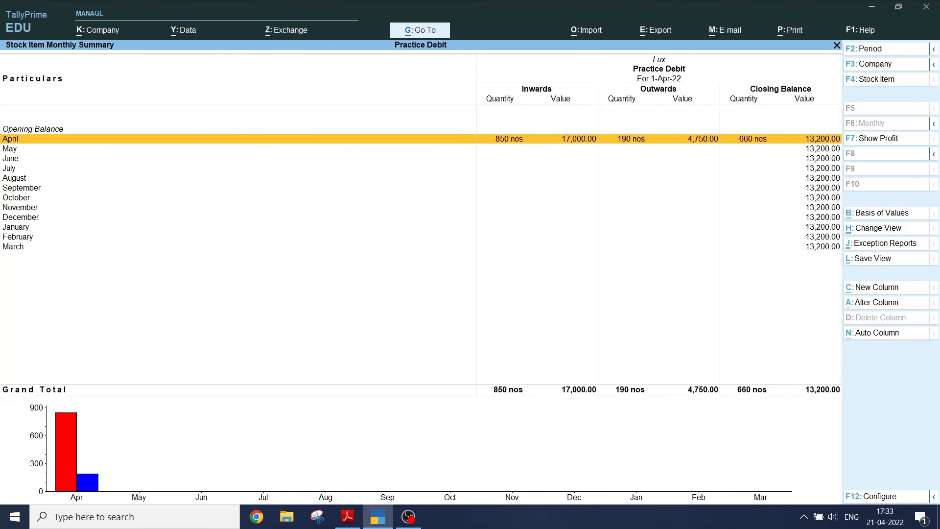
pyautogui.press('Return')
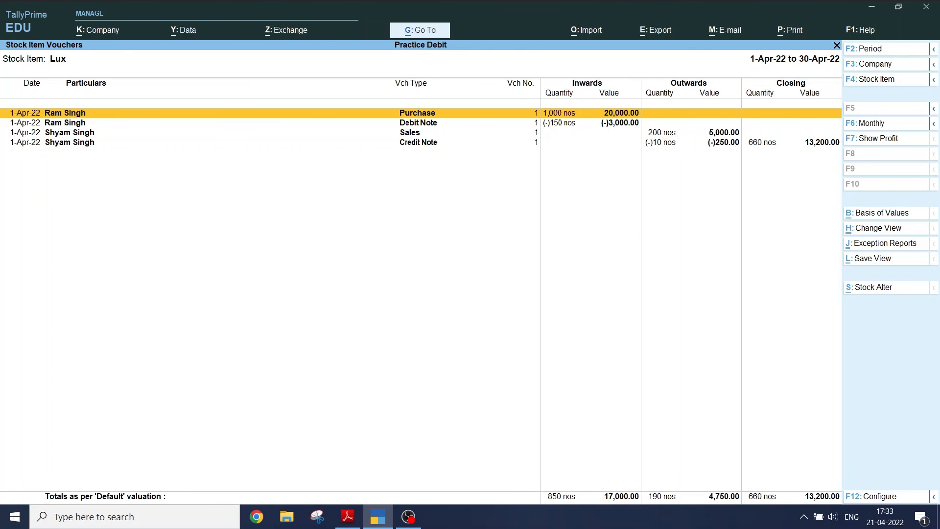